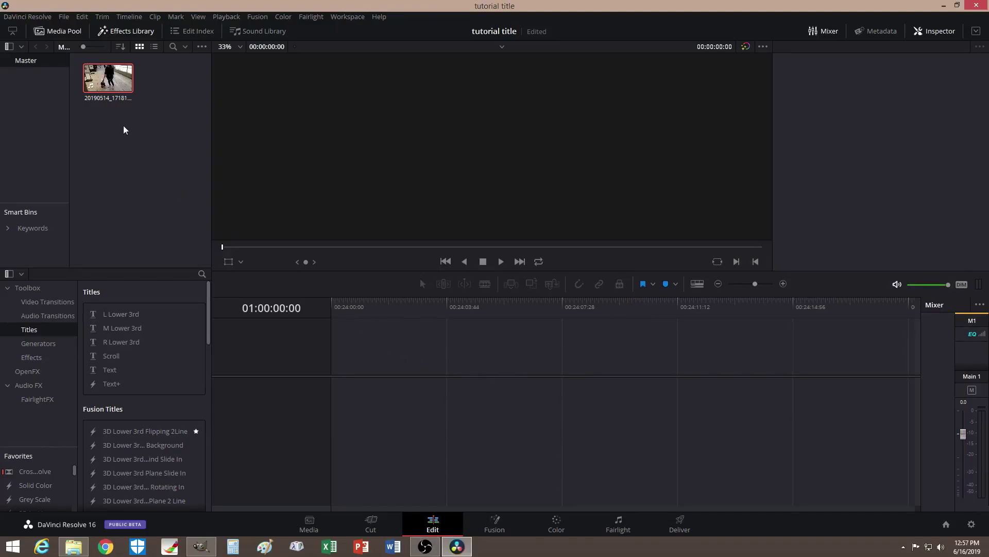
# - Place the clip 20190514_171815.mp4 at the start of a new timeline, unlink its audio and delete the audio part
pyautogui.moveTo(103, 82); pyautogui.dragTo(340, 381)
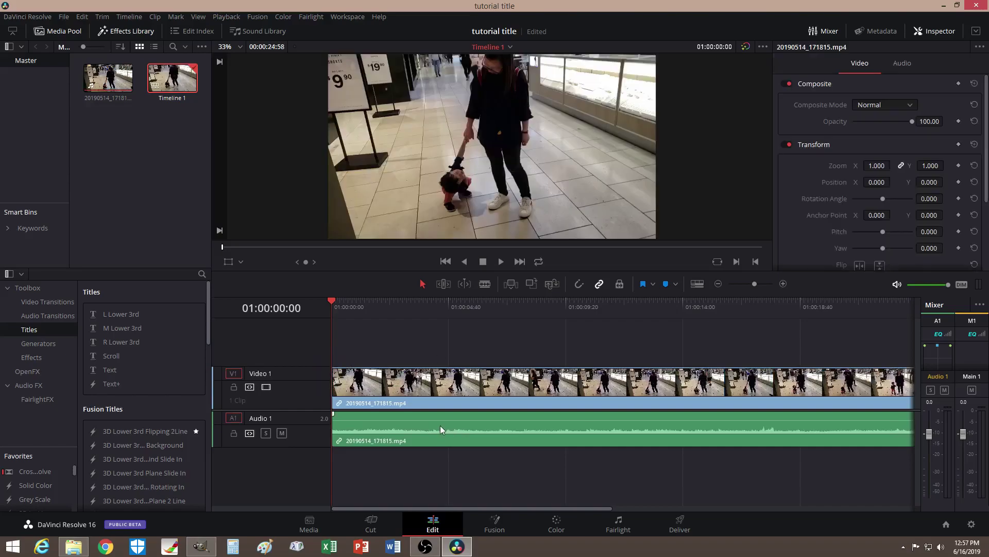
pyautogui.click(440, 425)
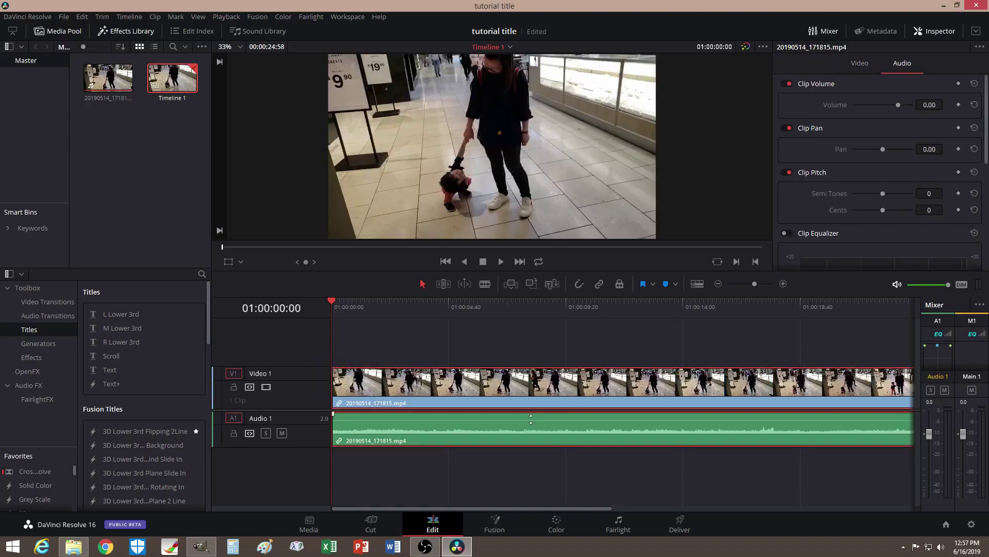
pyautogui.rightClick(517, 425)
pyautogui.click(526, 417)
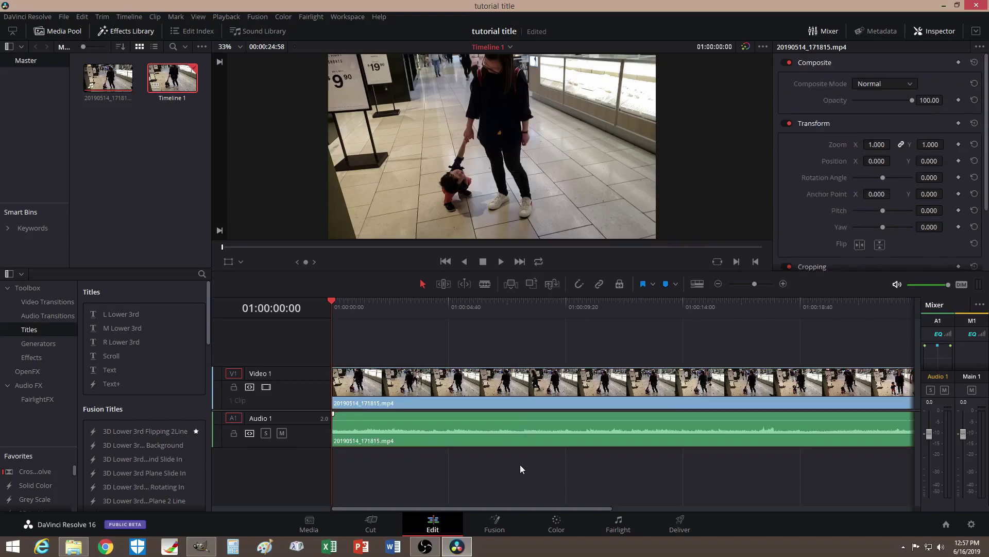
pyautogui.press('Delete')
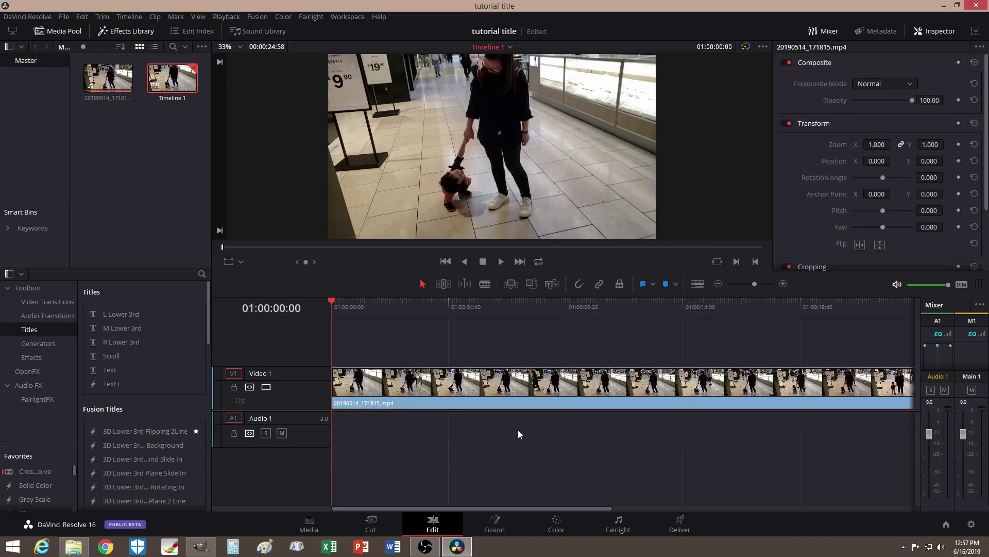
# - Split the clip at 01:00:11:44, delete everything after the cut and move the playhead to 01:00:00:46
pyautogui.moveTo(335, 300); pyautogui.dragTo(627, 337)
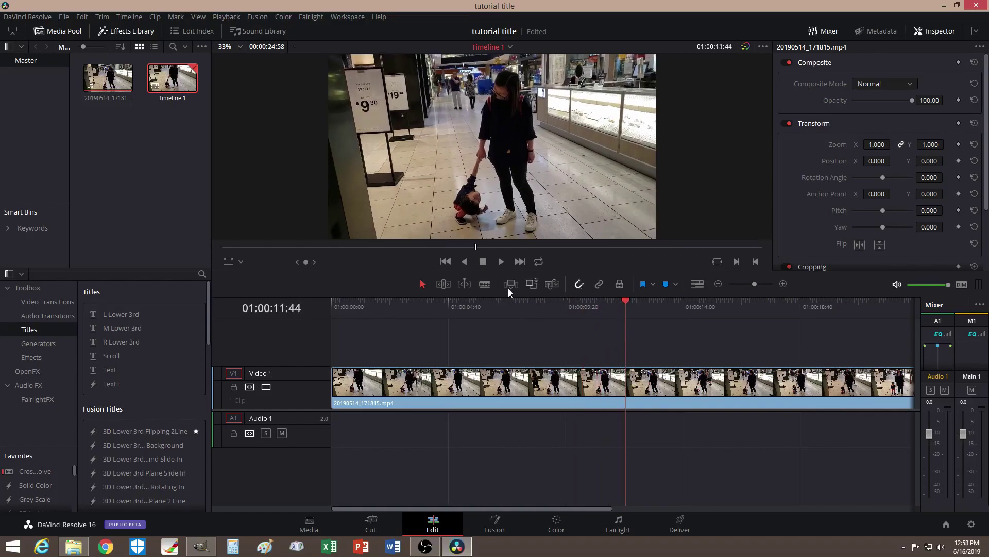
pyautogui.hotkey('ctrl', 'b')
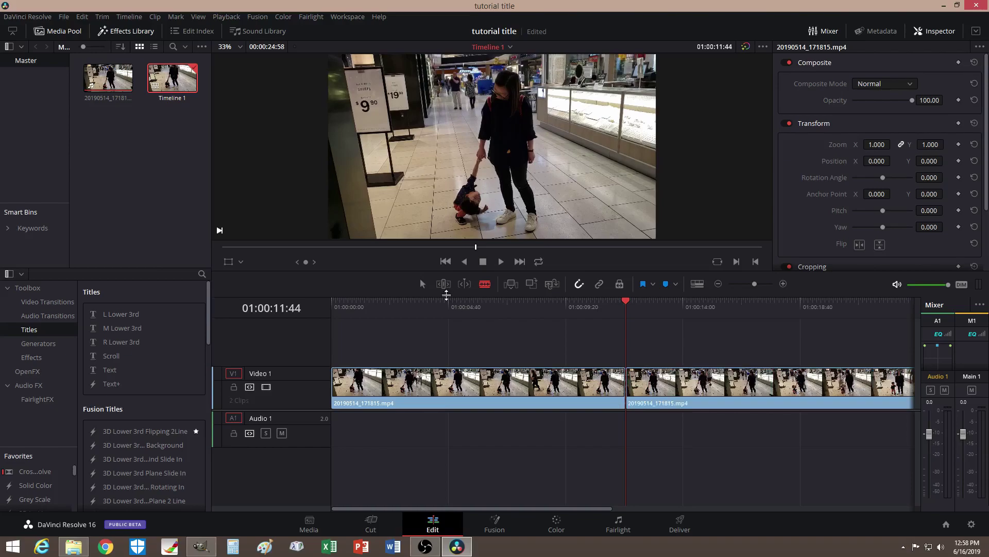
pyautogui.press('Delete')
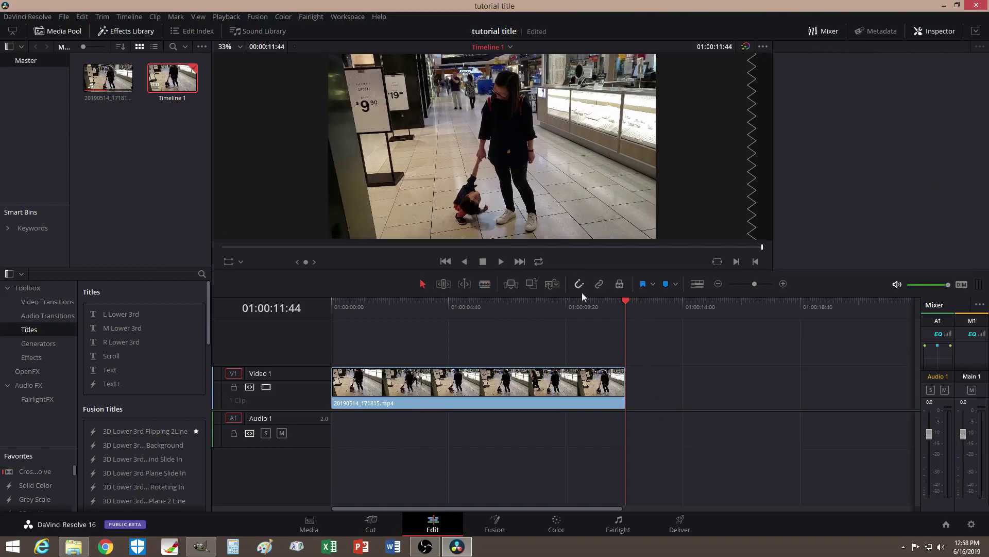
pyautogui.moveTo(627, 298); pyautogui.dragTo(351, 301)
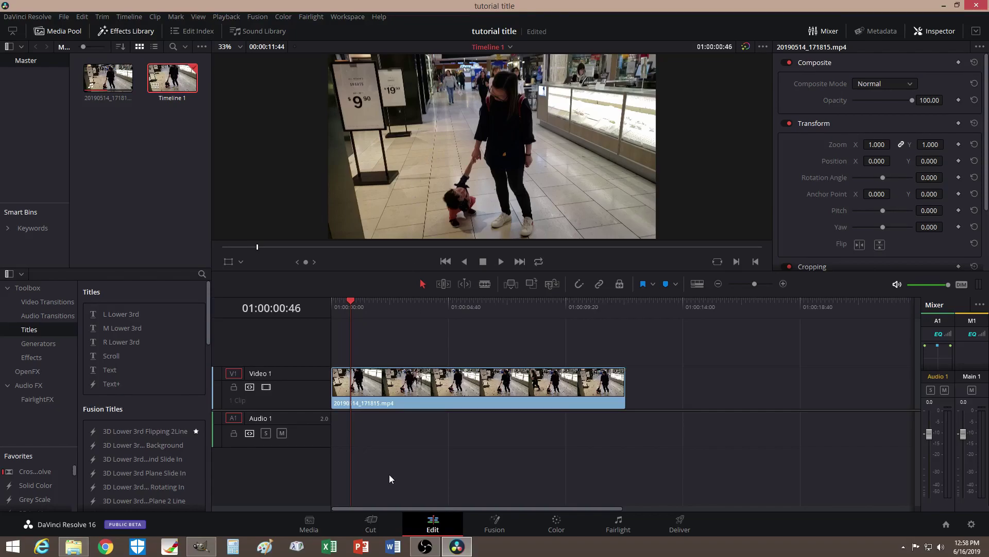
# - Play the video 20190514_171815 from the ada funny folder, capture the screen while paused at 00:02, and close the player
pyautogui.click(74, 547)
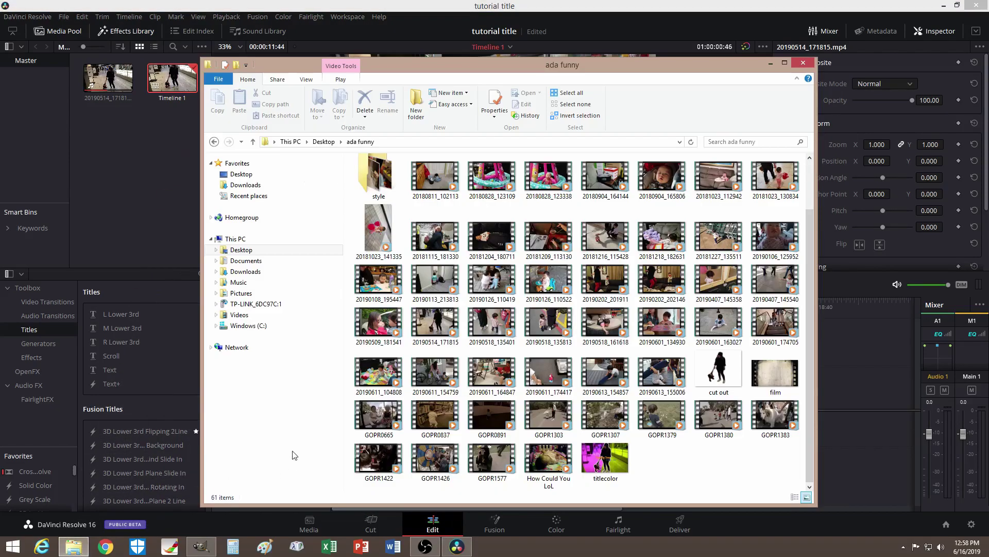
pyautogui.click(437, 335)
pyautogui.doubleClick(437, 334)
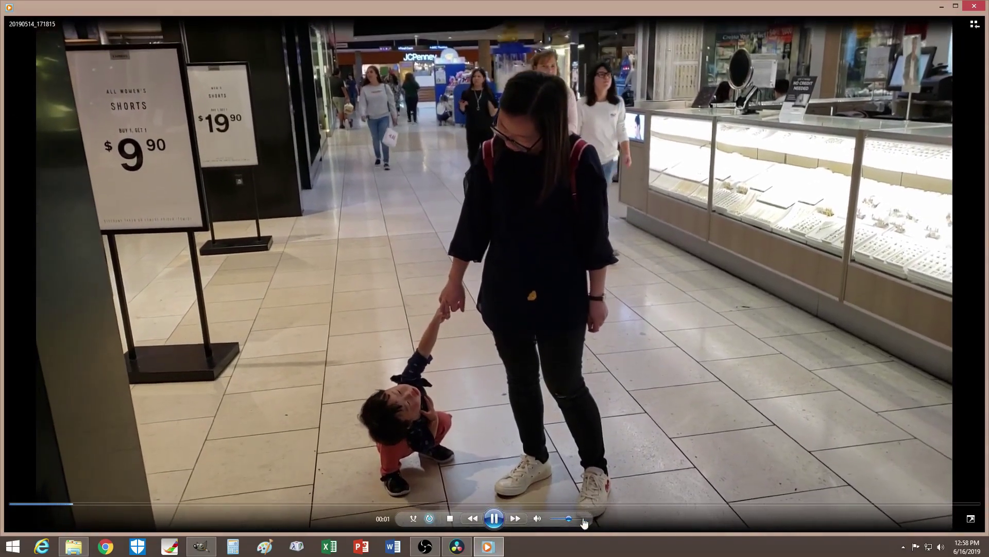
pyautogui.click(494, 518)
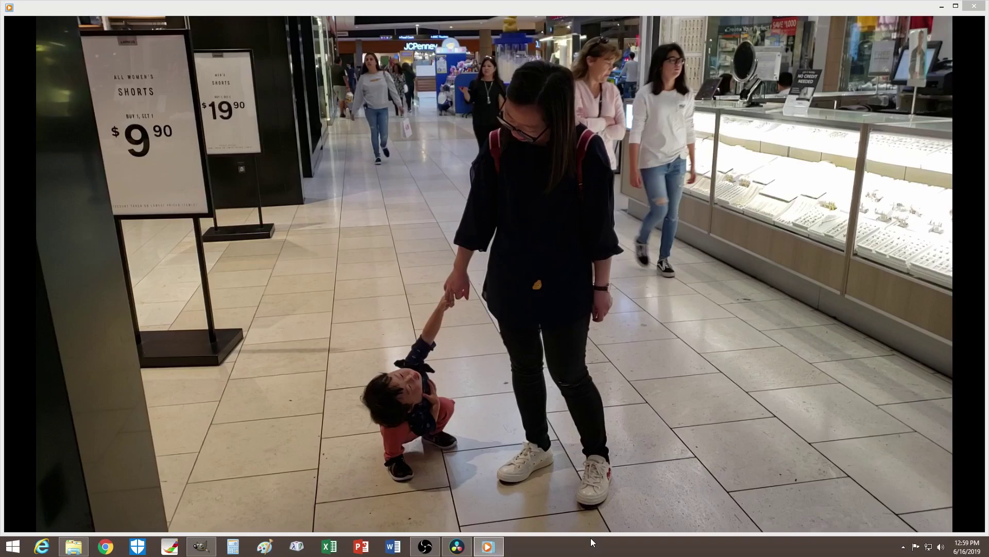
pyautogui.moveTo(733, 386)
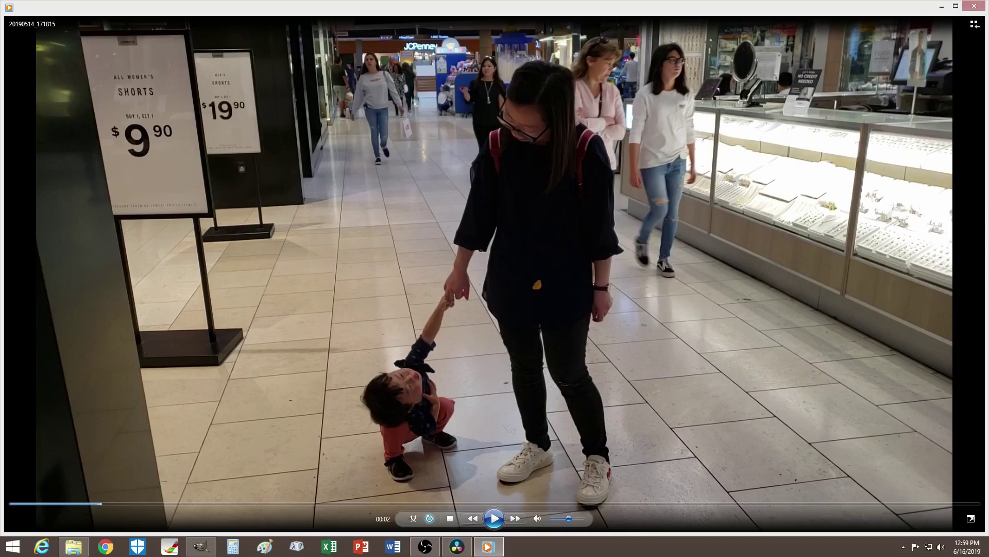
pyautogui.click(974, 6)
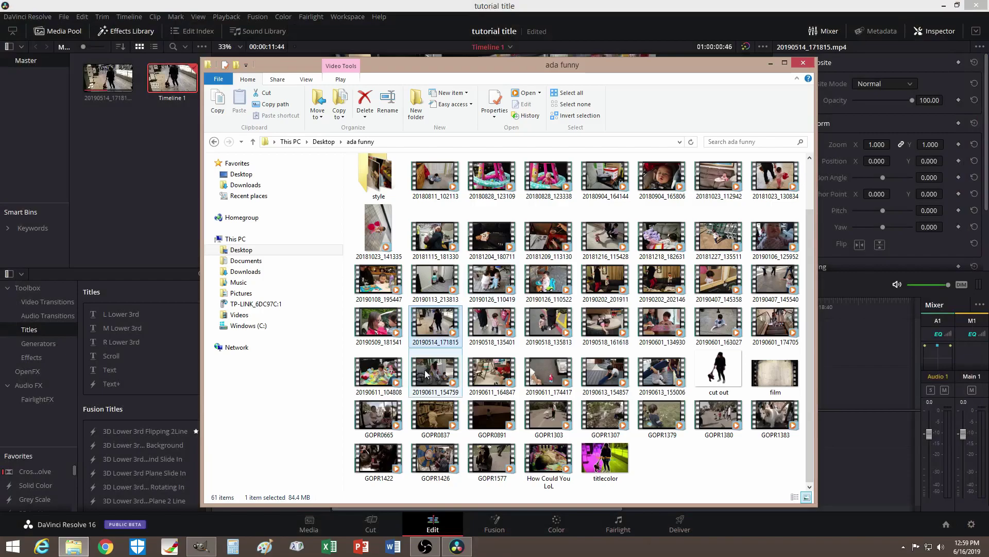
# - Switch to Paint, paste the captured frame and shift it so the woman and child are fully in view
pyautogui.click(264, 546)
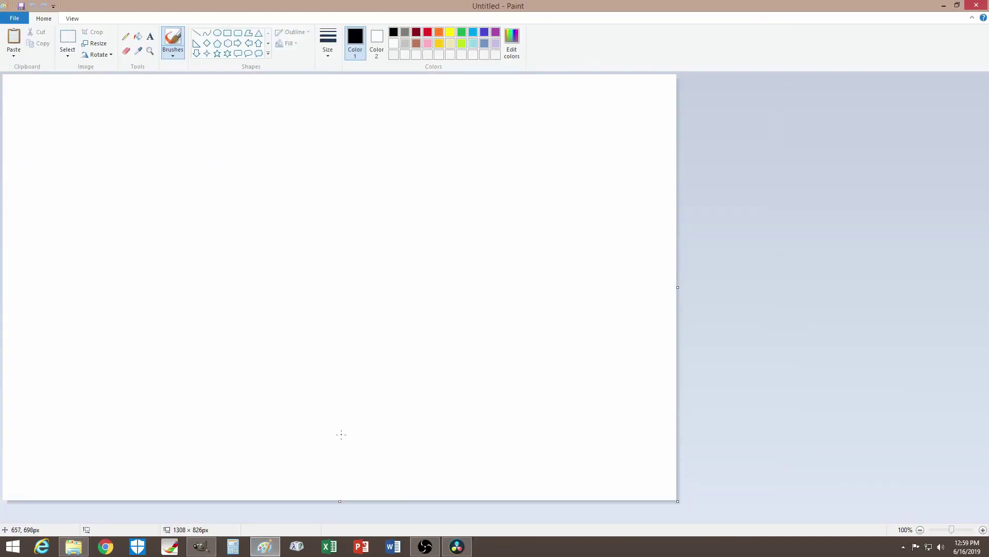
pyautogui.hotkey('ctrl', 'v')
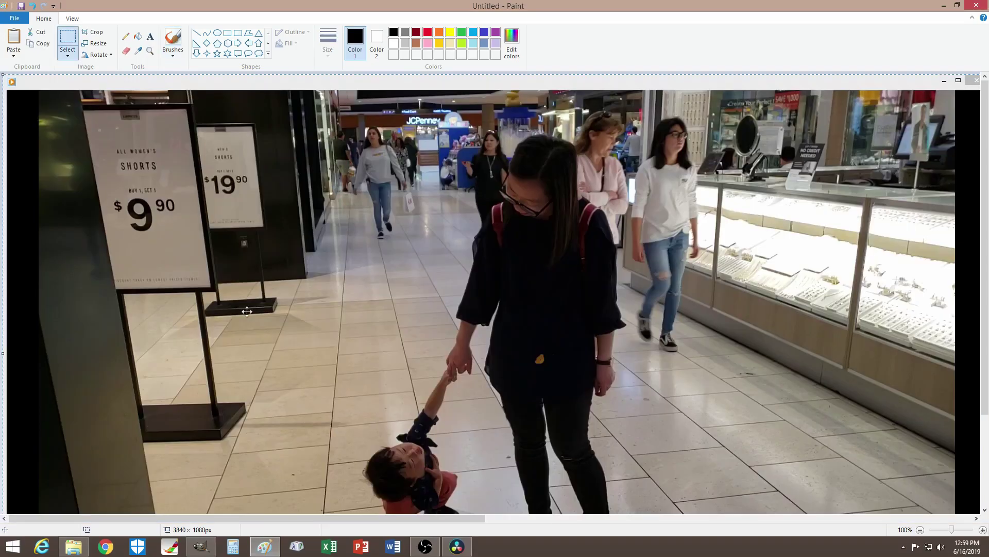
pyautogui.moveTo(290, 331); pyautogui.dragTo(201, 277)
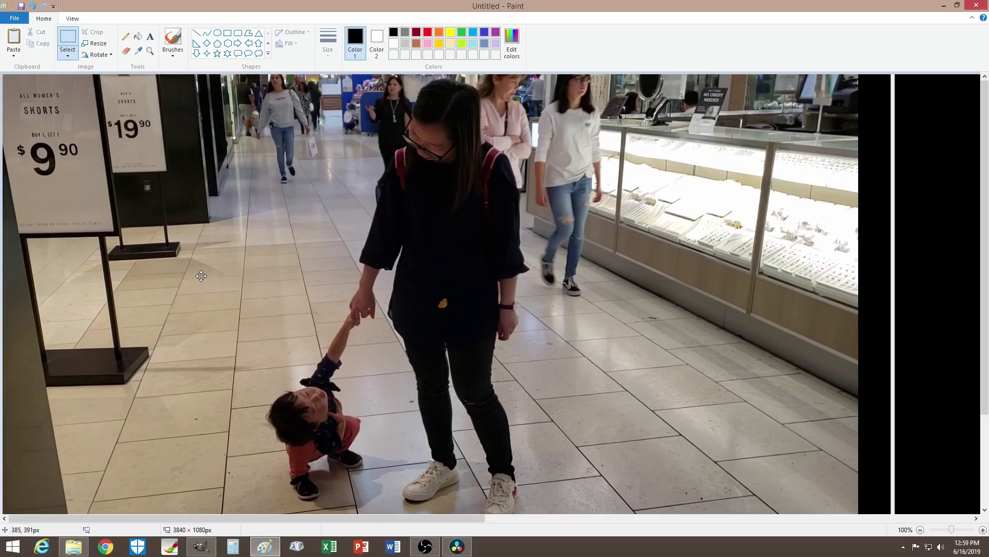
pyautogui.scroll(-3, 490, 369)
pyautogui.scroll(3, 515, 369)
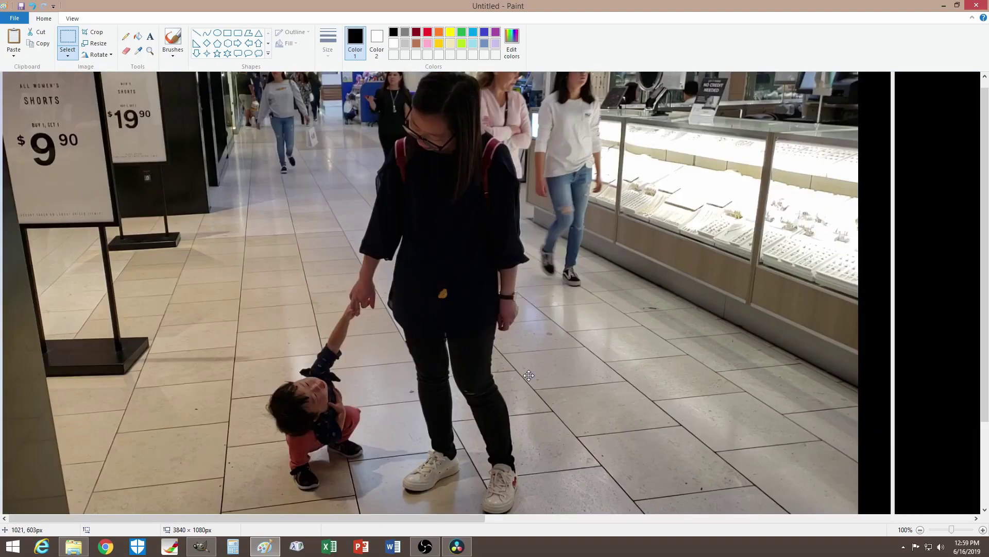
# - Copy a rectangular area of about 558 × 893 px around the woman and child and close Paint without saving
pyautogui.click(227, 33)
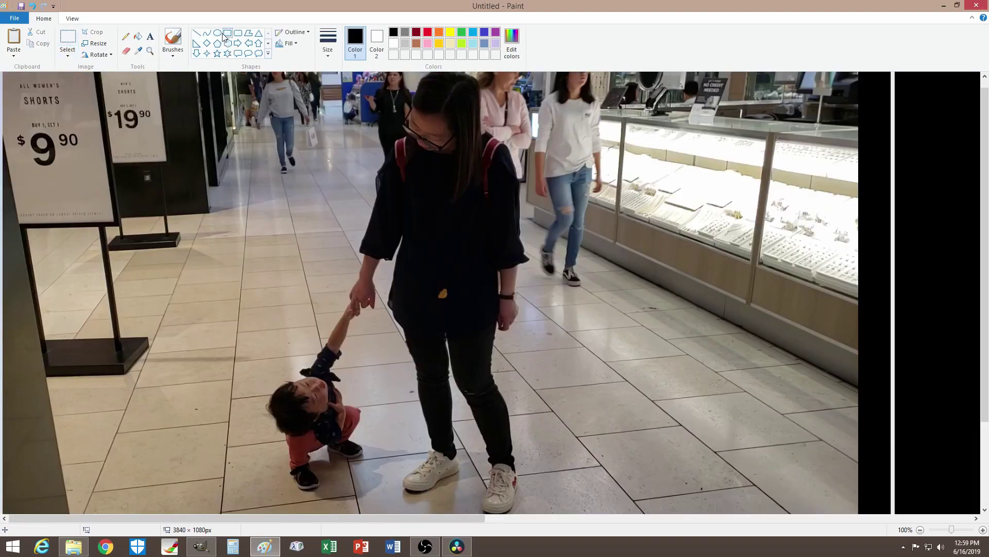
pyautogui.click(75, 40)
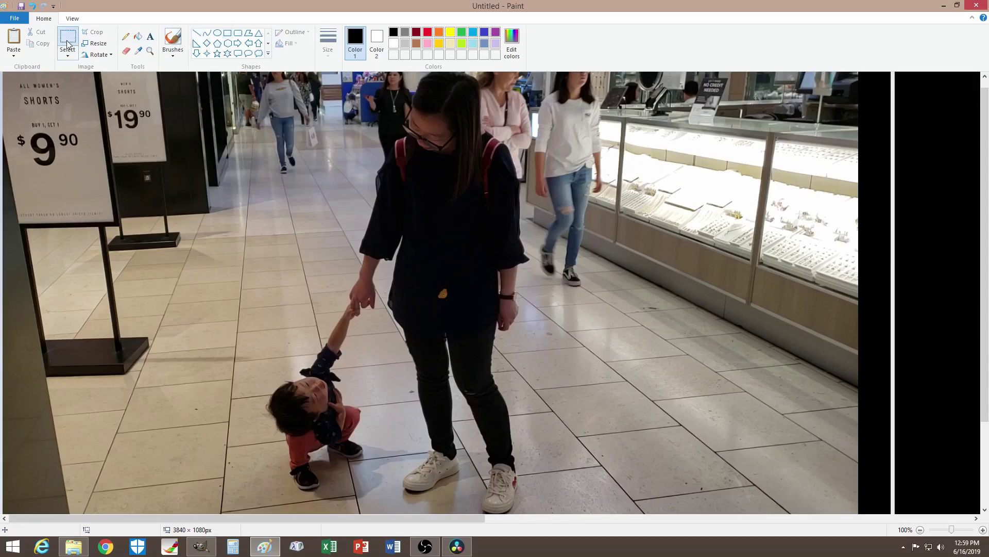
pyautogui.scroll(-3, 513, 441)
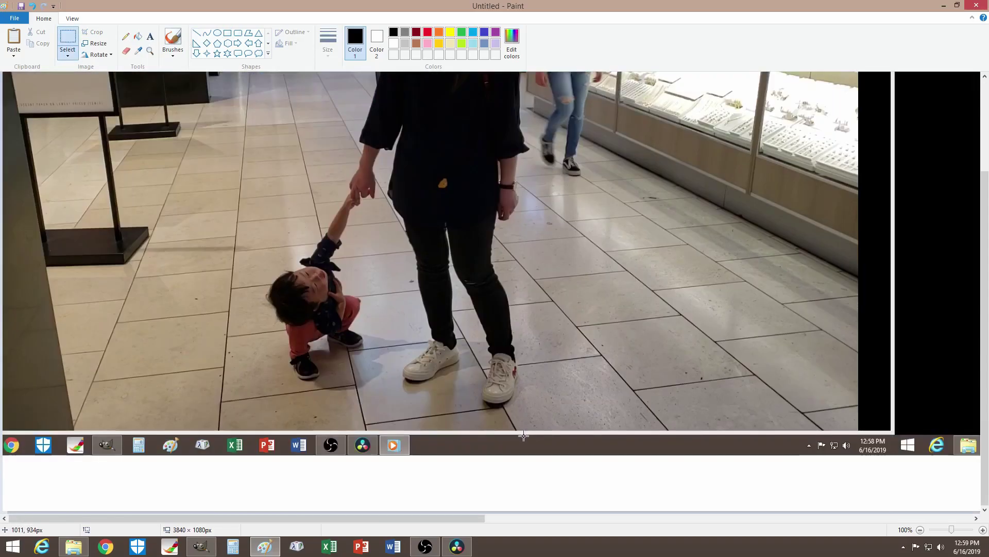
pyautogui.moveTo(547, 418); pyautogui.dragTo(261, 77)
pyautogui.scroll(4, 238, 252)
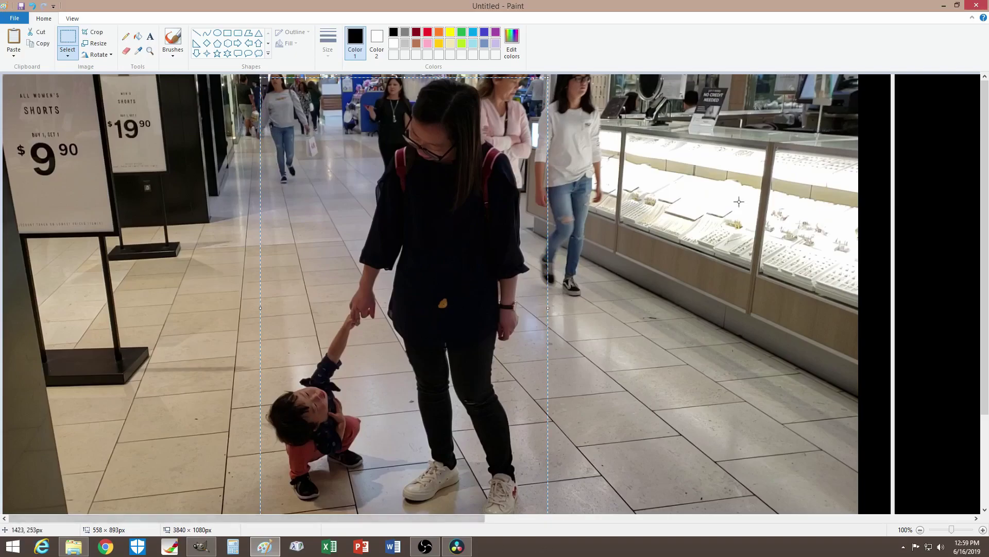
pyautogui.click(971, 8)
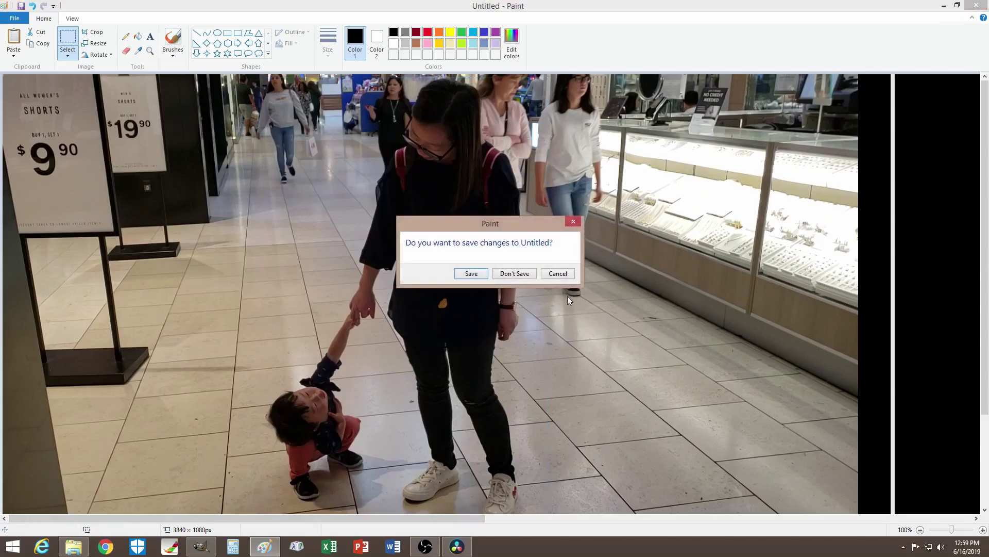
pyautogui.click(514, 272)
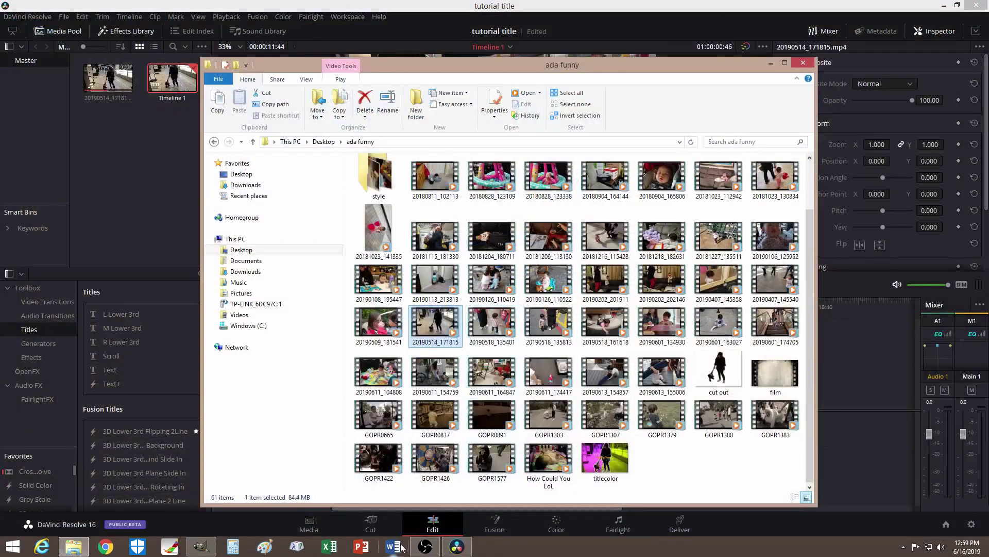
# - Switch to GIMP and close the ada funny folder window
pyautogui.click(202, 547)
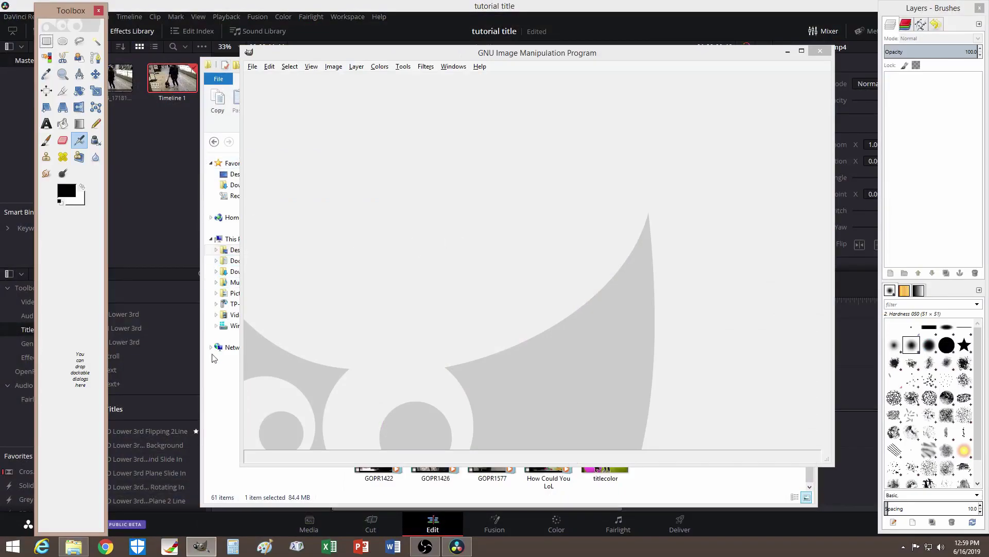
pyautogui.click(216, 471)
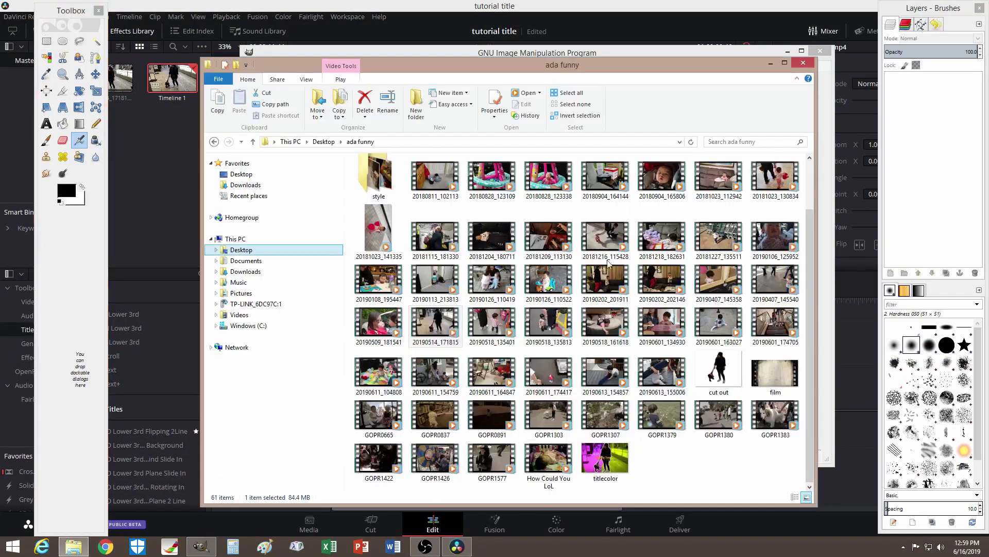
pyautogui.click(803, 63)
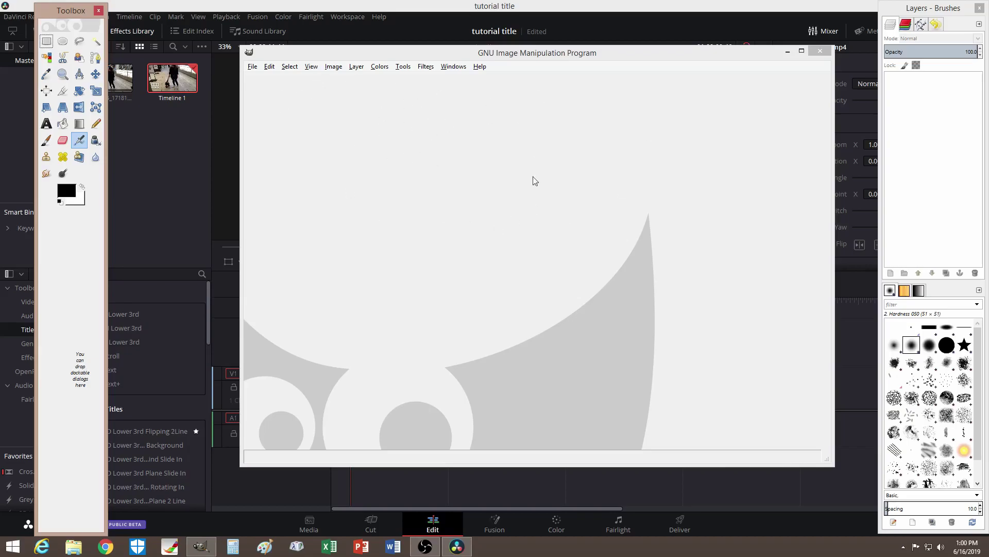
# - Create a new image 1280 px wide and 1000 px high, filled with transparency, and reposition its window
pyautogui.click(252, 67)
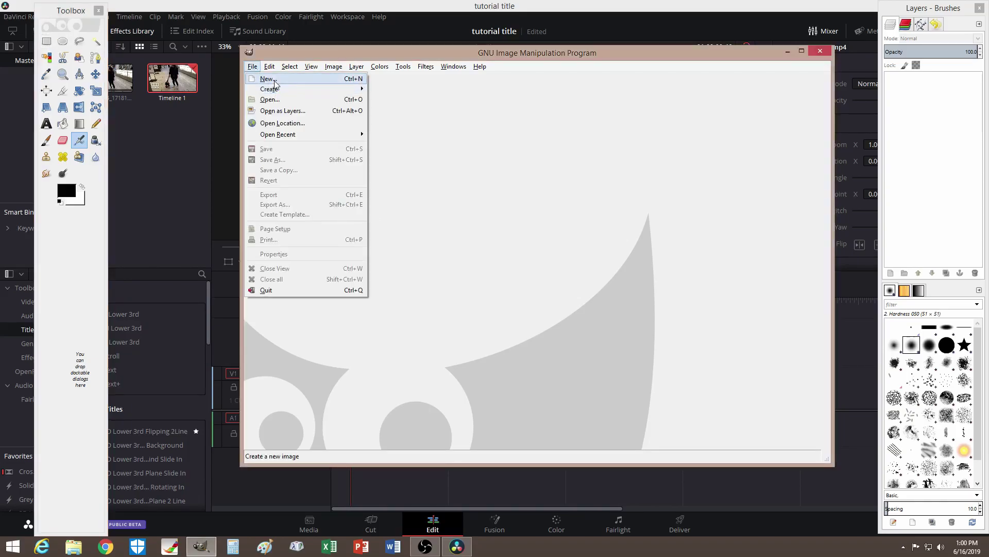
pyautogui.click(268, 78)
pyautogui.doubleClick(161, 104)
pyautogui.write('1000')
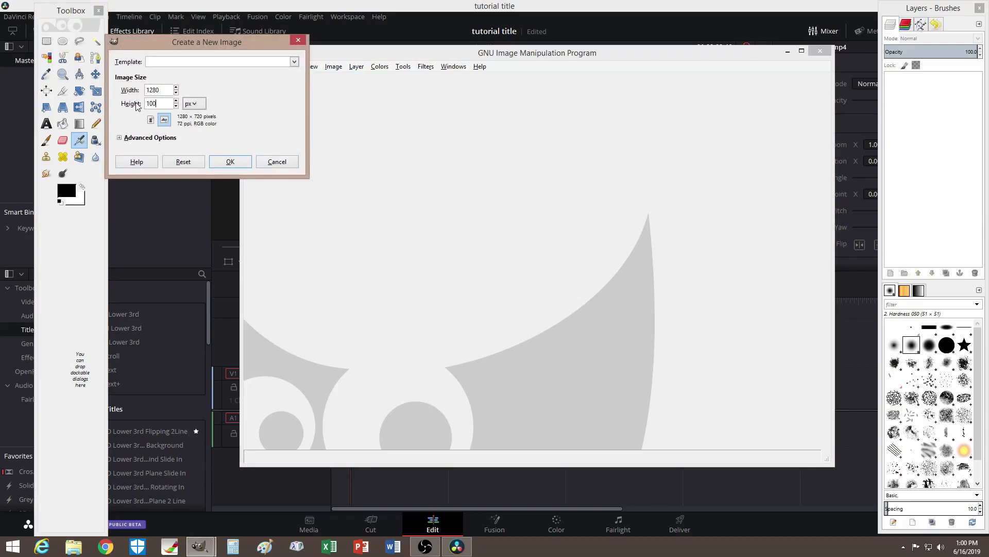
pyautogui.click(135, 140)
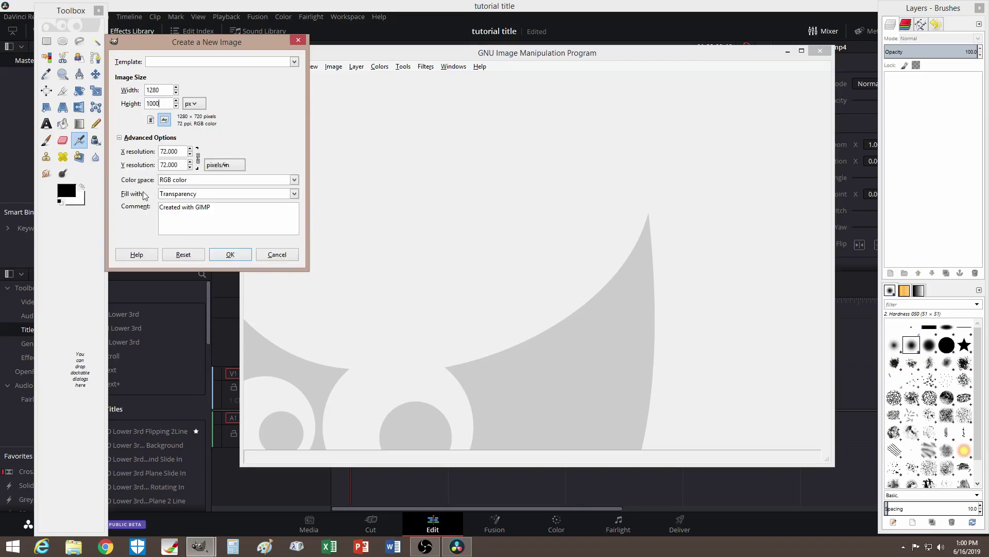
pyautogui.click(199, 195)
pyautogui.click(199, 195)
pyautogui.click(236, 257)
pyautogui.moveTo(574, 54); pyautogui.dragTo(521, 54)
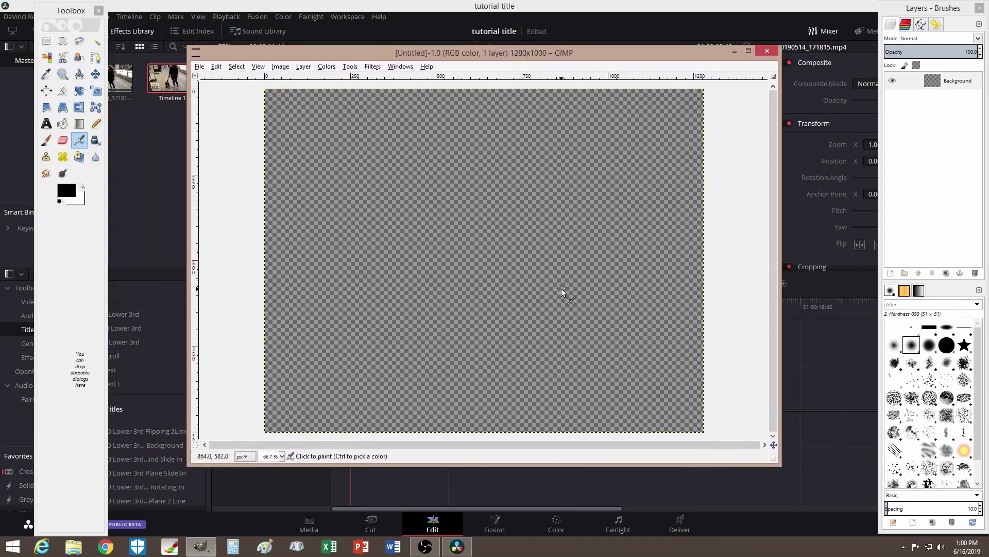
# - Paste the copied picture onto the canvas, anchored to the background, and fuzzy-select the floor area above the child
pyautogui.hotkey('ctrl', 'v')
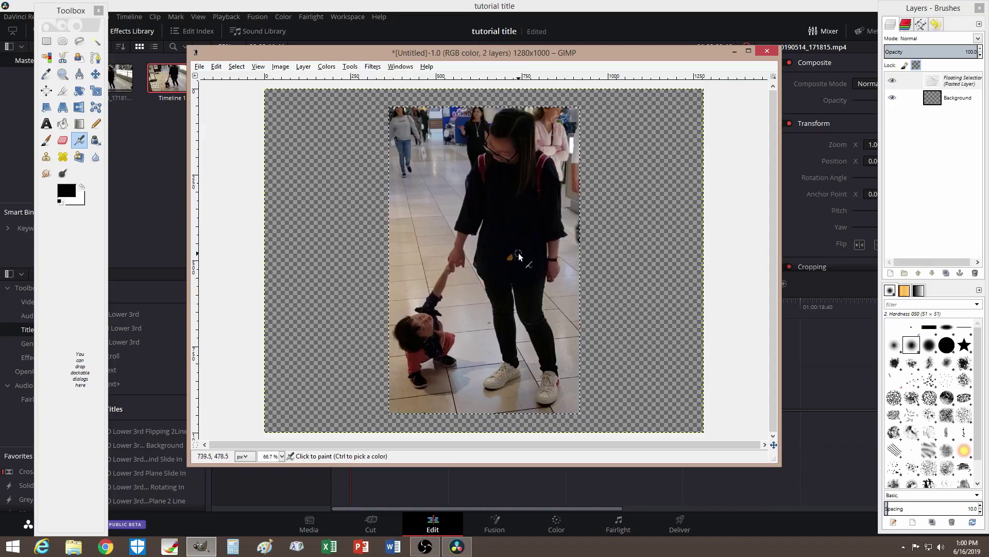
pyautogui.click(624, 233)
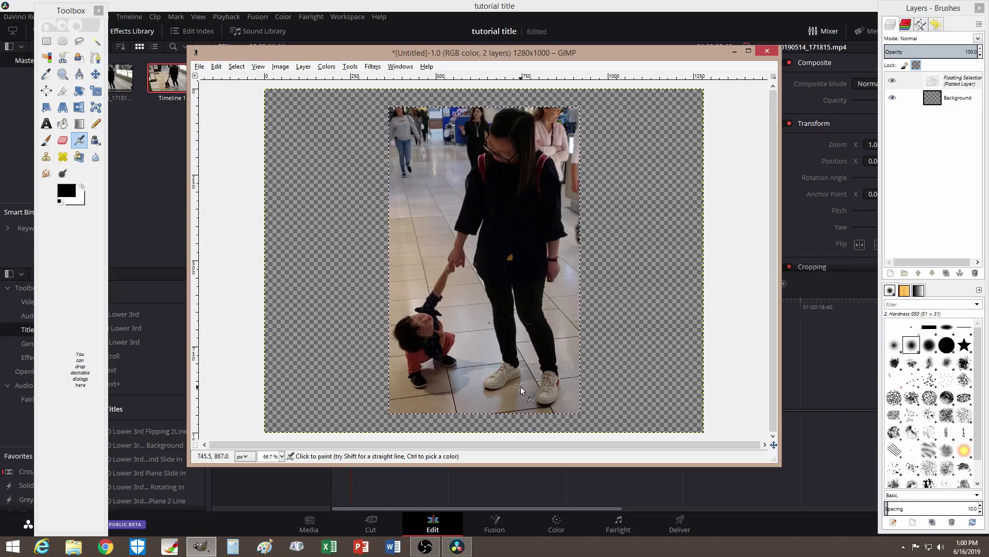
pyautogui.click(96, 42)
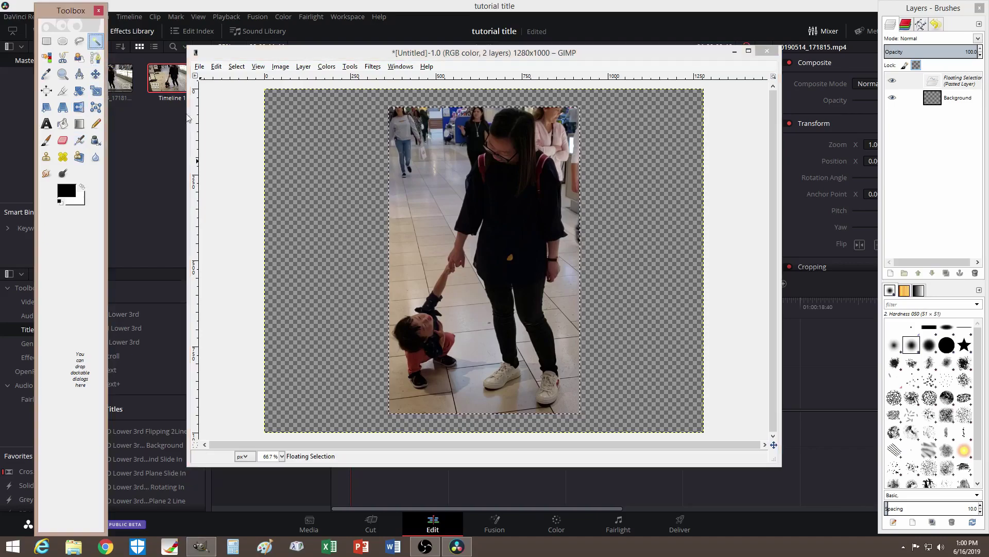
pyautogui.click(390, 278)
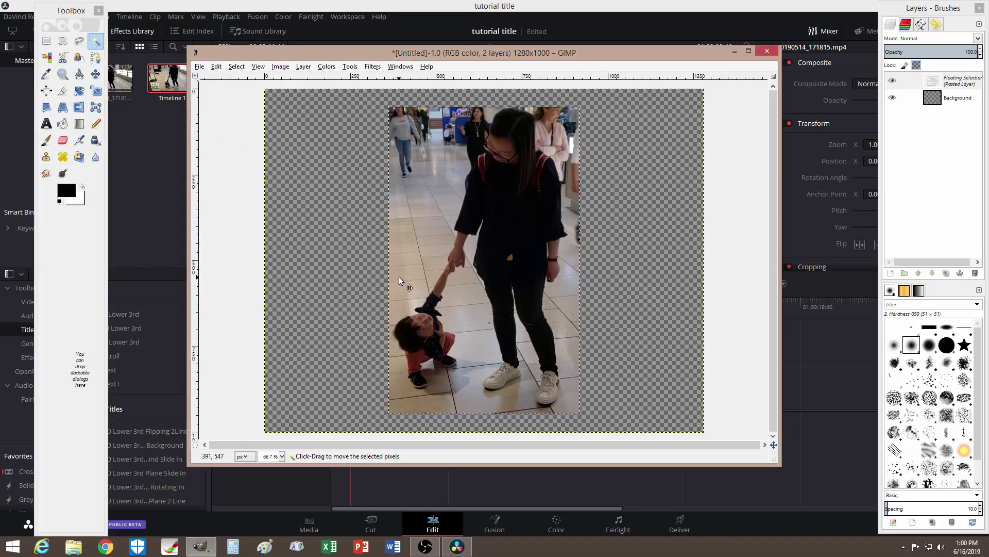
pyautogui.click(354, 272)
pyautogui.click(389, 284)
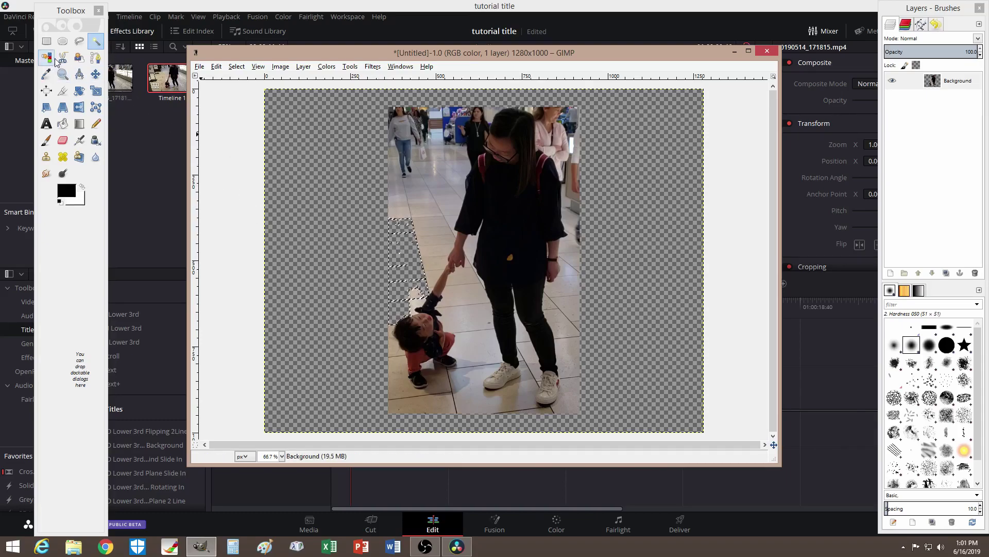
# - Outline the background to the right of the woman's head and shoulder with Free Select, including the pink-clad bystander, and delete it
pyautogui.click(79, 42)
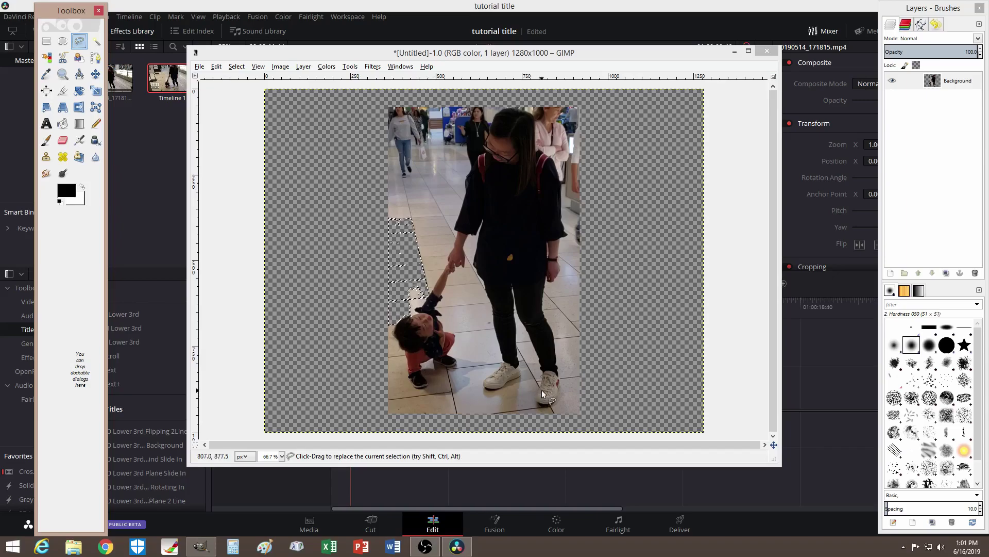
pyautogui.press('+')
pyautogui.press('+')
pyautogui.press('-')
pyautogui.press('-')
pyautogui.press('+')
pyautogui.press('+')
pyautogui.press('-')
pyautogui.press('-')
pyautogui.press('+')
pyautogui.press('+')
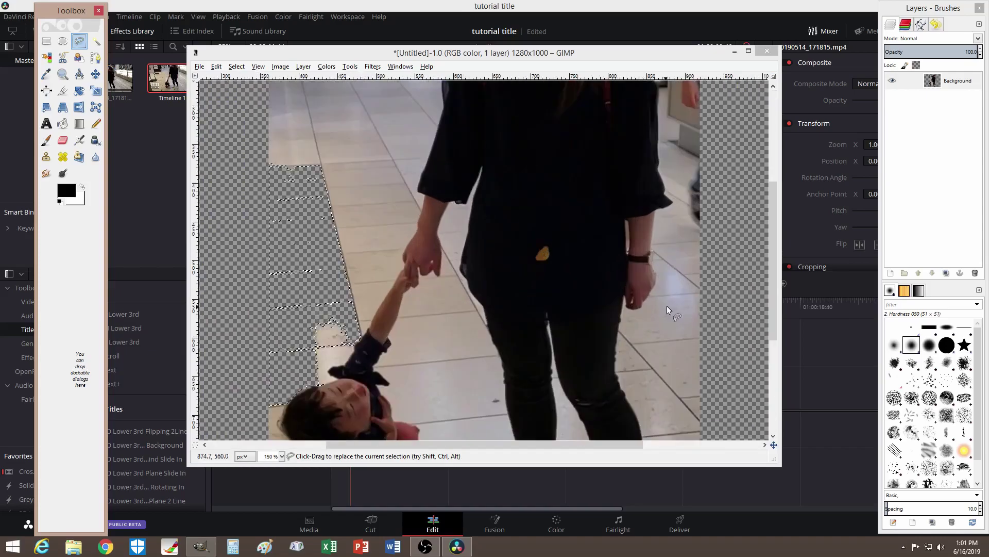
pyautogui.moveTo(608, 443); pyautogui.dragTo(688, 437)
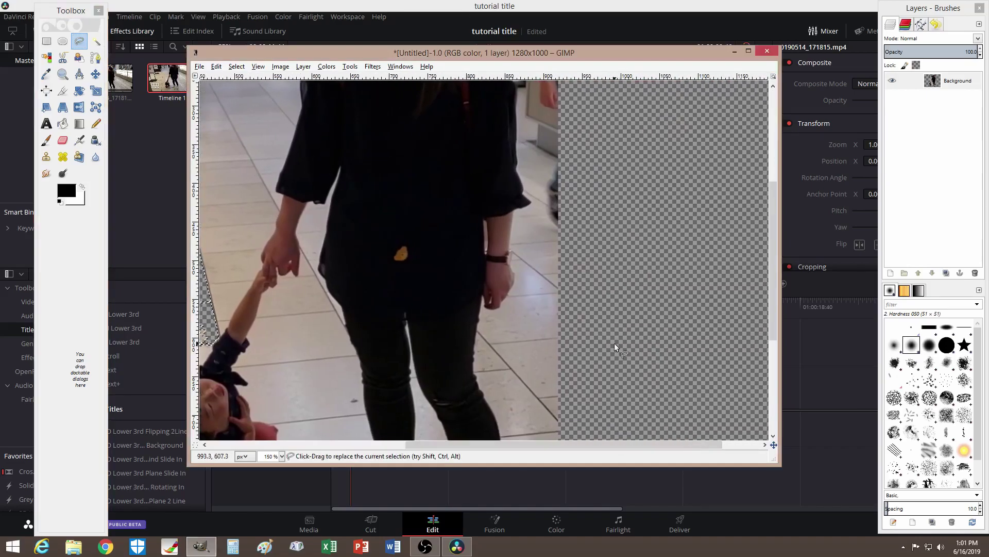
pyautogui.scroll(5, 611, 342)
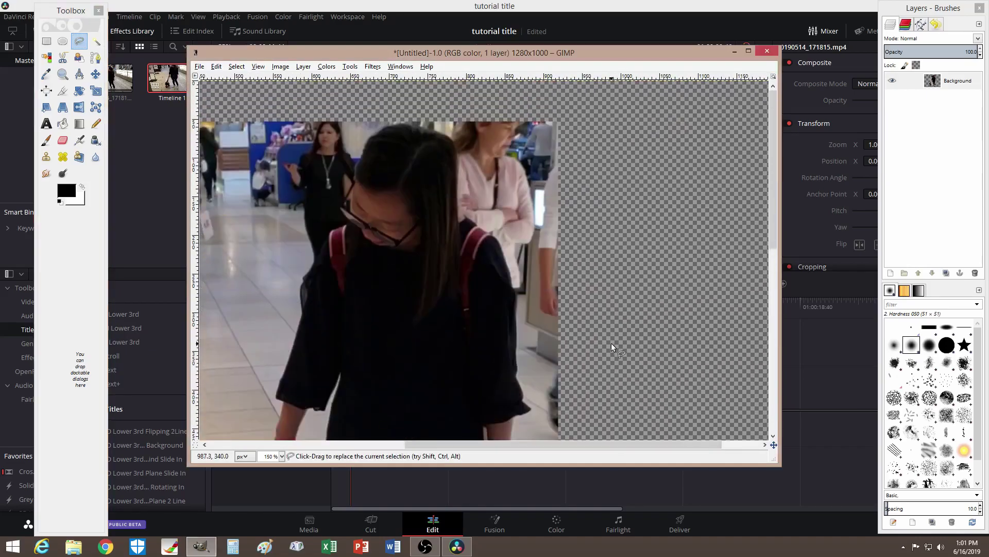
pyautogui.click(447, 136)
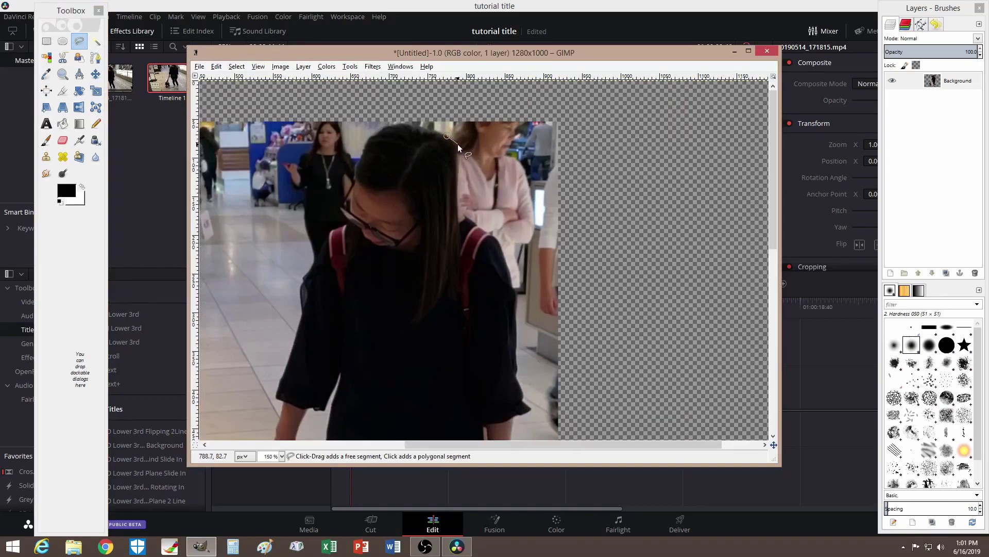
pyautogui.click(459, 160)
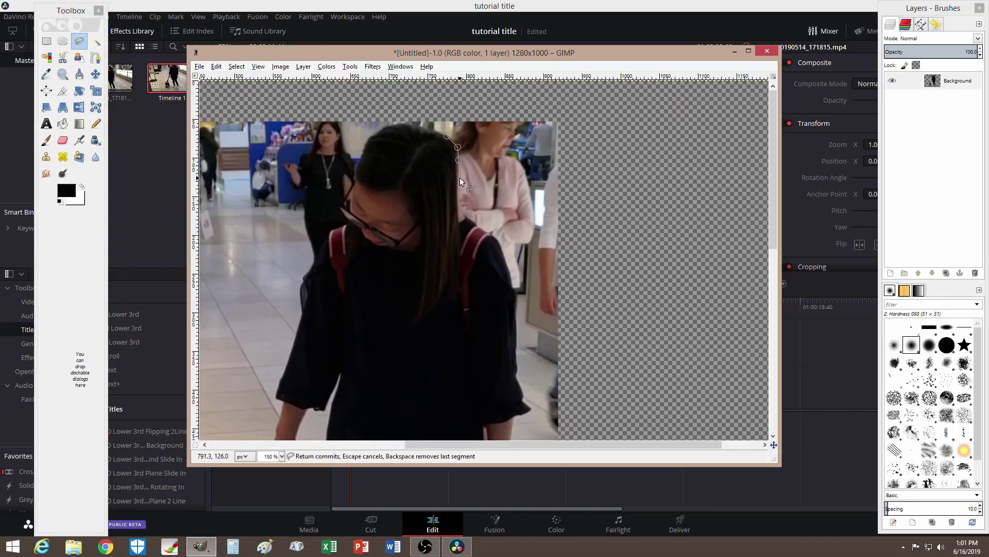
pyautogui.click(460, 178)
pyautogui.click(460, 199)
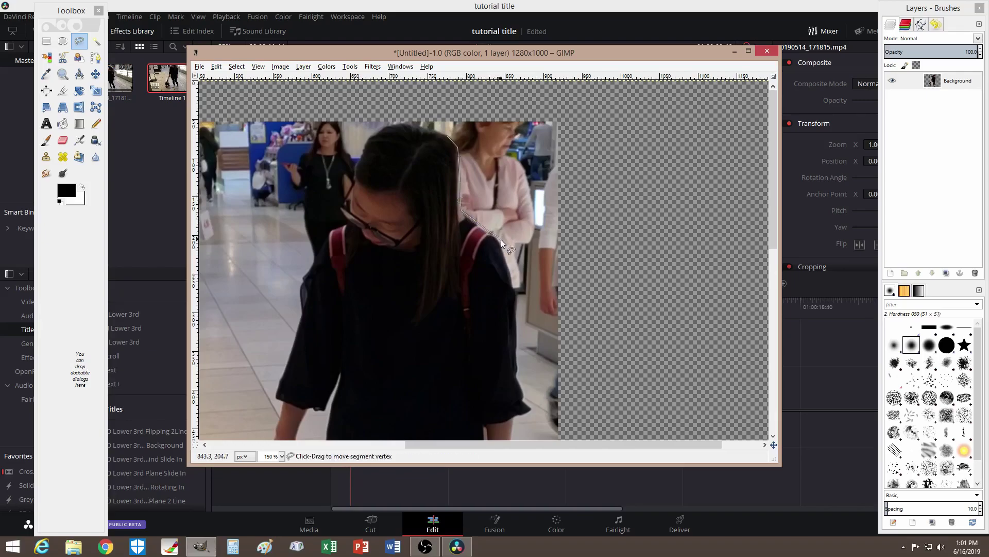
pyautogui.click(514, 269)
pyautogui.click(517, 296)
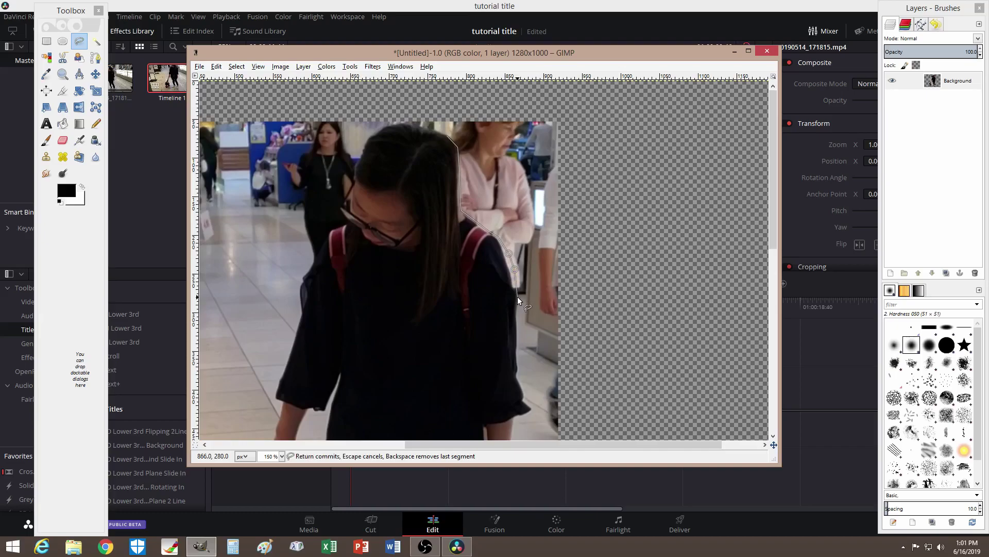
pyautogui.click(571, 311)
pyautogui.click(563, 103)
pyautogui.click(431, 101)
pyautogui.click(481, 153)
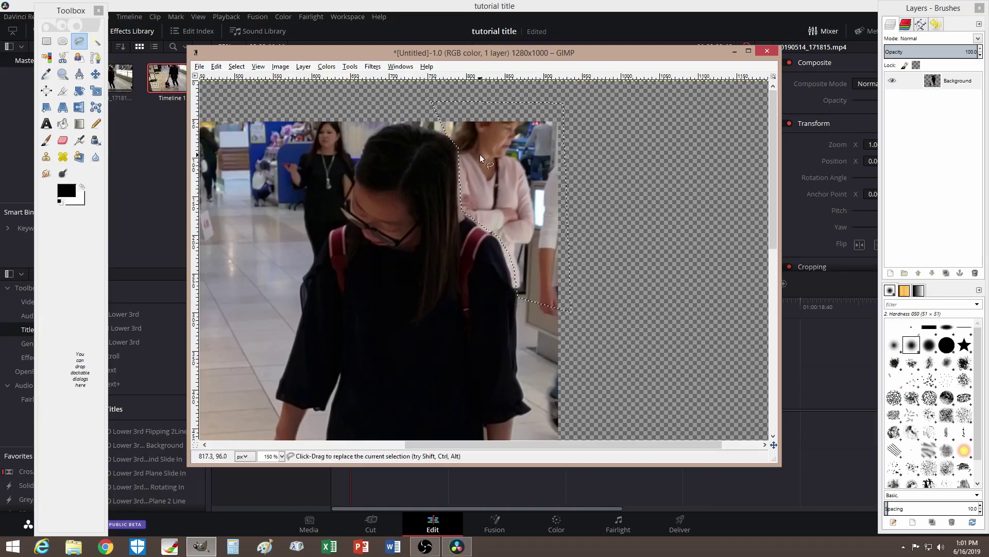
pyautogui.press('Delete')
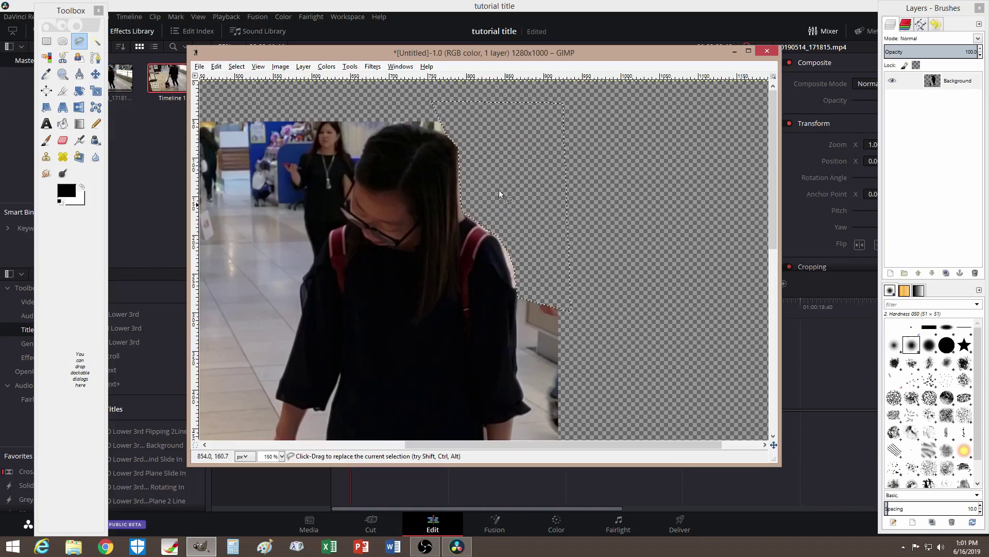
# - Outline the background to the right of the woman's sleeve, hand and leg with Free Select and clear it
pyautogui.scroll(-5, 530, 268)
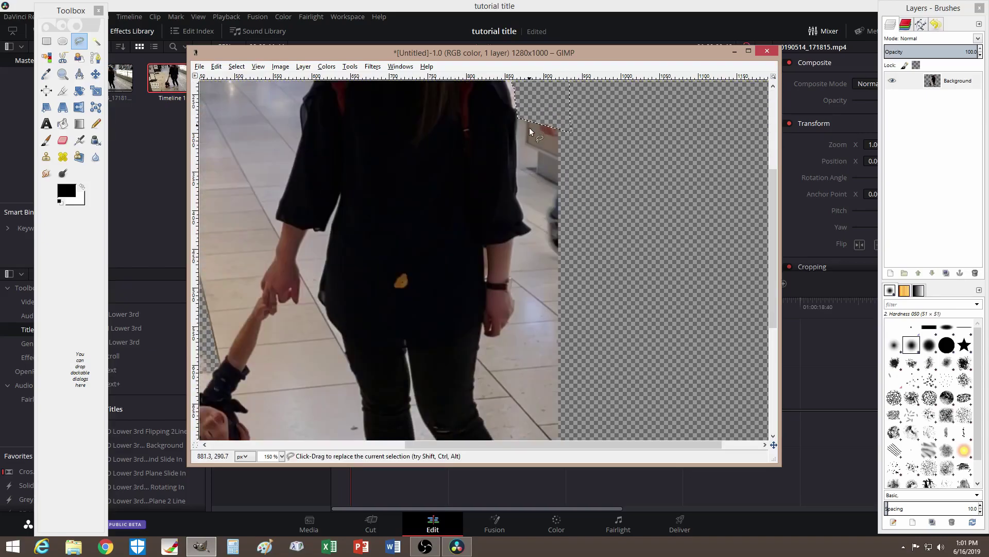
pyautogui.moveTo(521, 119)
pyautogui.mouseDown()
pyautogui.moveTo(519, 167)
pyautogui.moveTo(538, 232)
pyautogui.mouseUp()
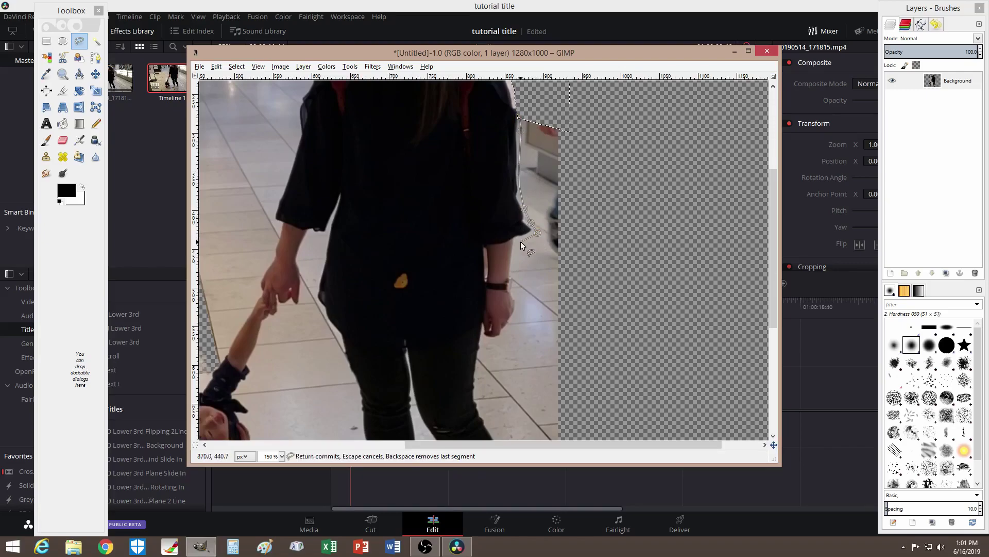
pyautogui.click(514, 265)
pyautogui.click(517, 316)
pyautogui.click(493, 343)
pyautogui.scroll(-5, 483, 352)
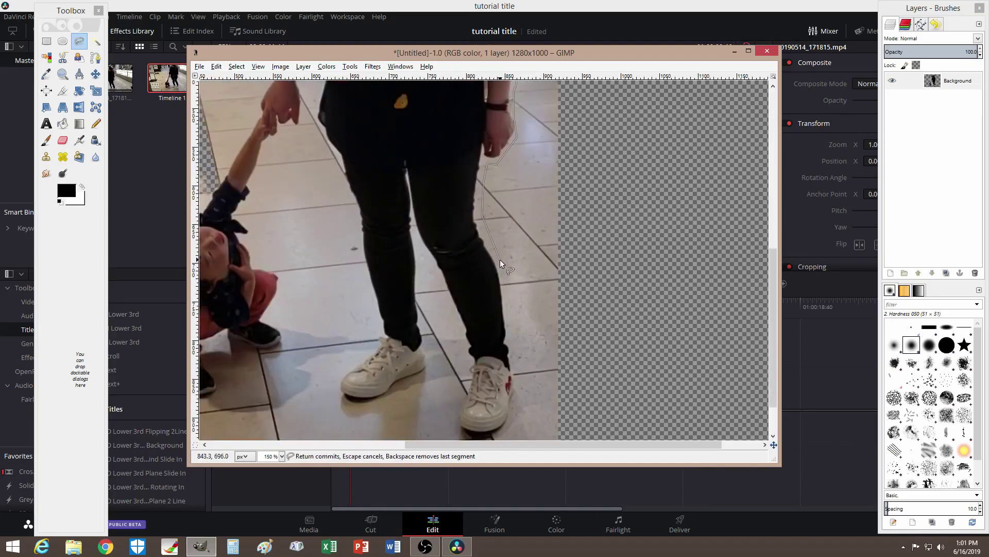
pyautogui.press('Return')
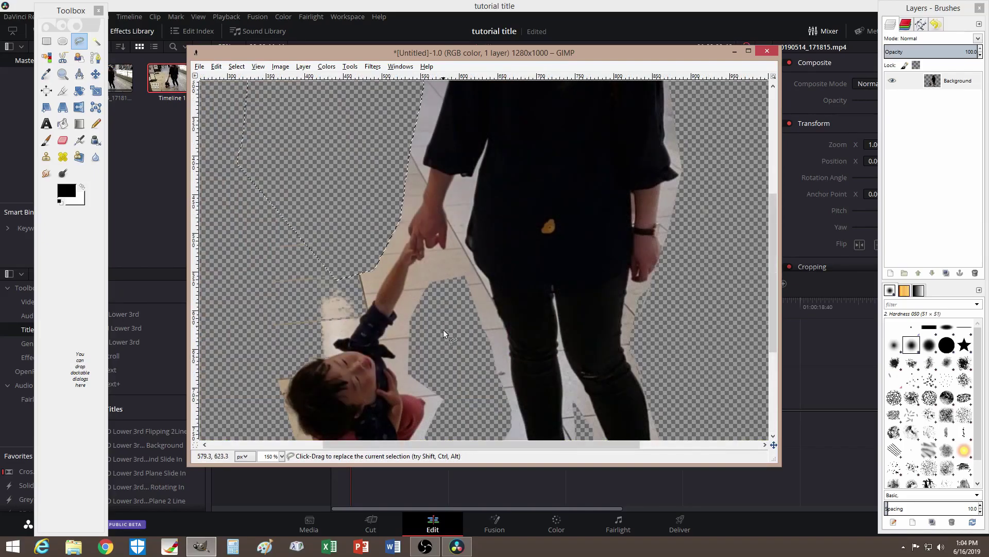
# - Outline the leftover pale floor patch above the child's head with Free Select and delete it
pyautogui.scroll(-3, 444, 338)
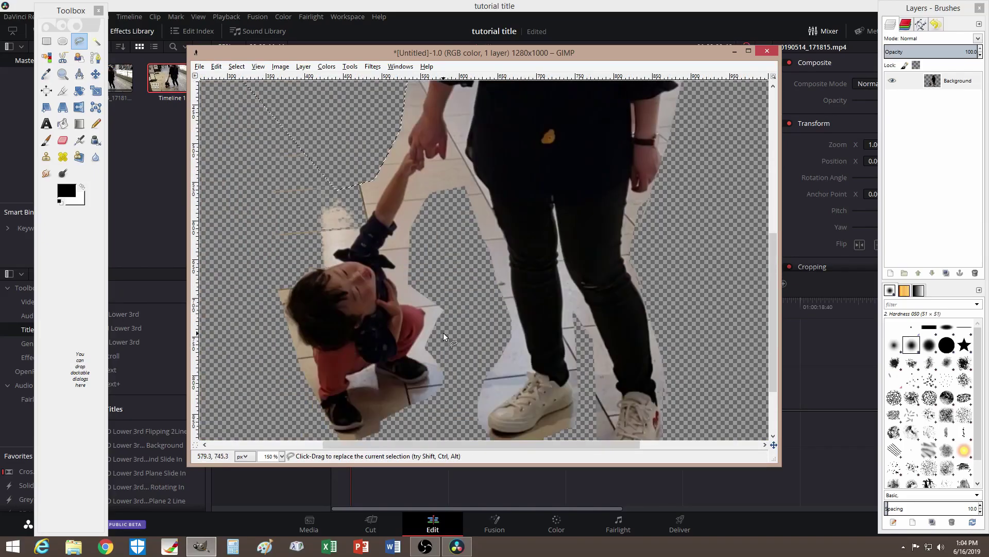
pyautogui.click(359, 218)
pyautogui.click(349, 237)
pyautogui.click(301, 250)
pyautogui.click(296, 187)
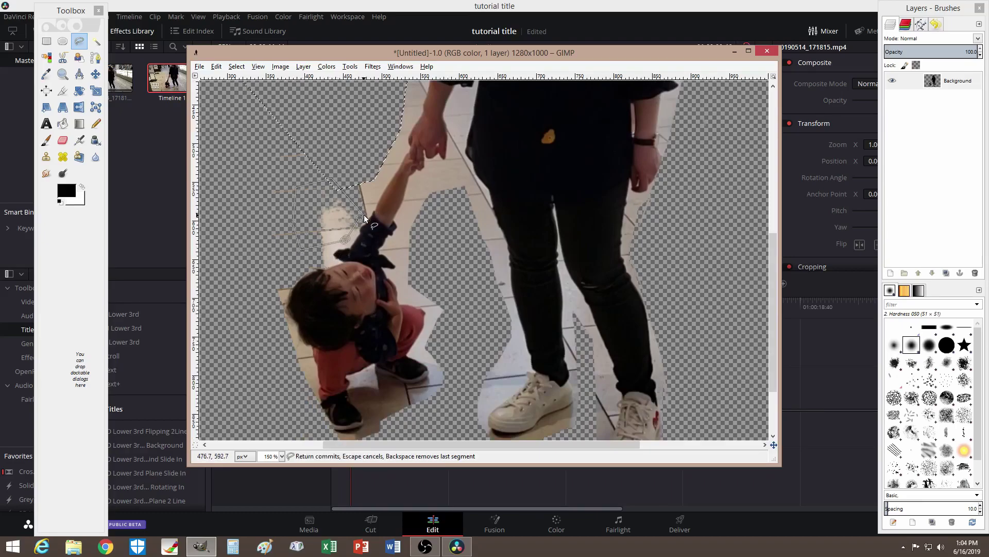
pyautogui.doubleClick(360, 219)
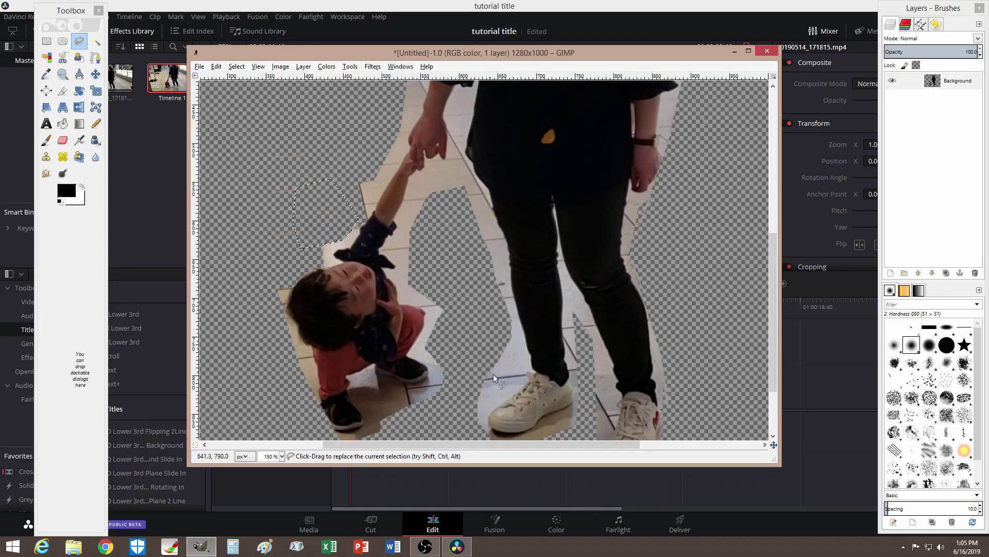
# - Create a selection around the cut-out woman and child from the Background layer's alpha channel
pyautogui.scroll(15, 514, 374)
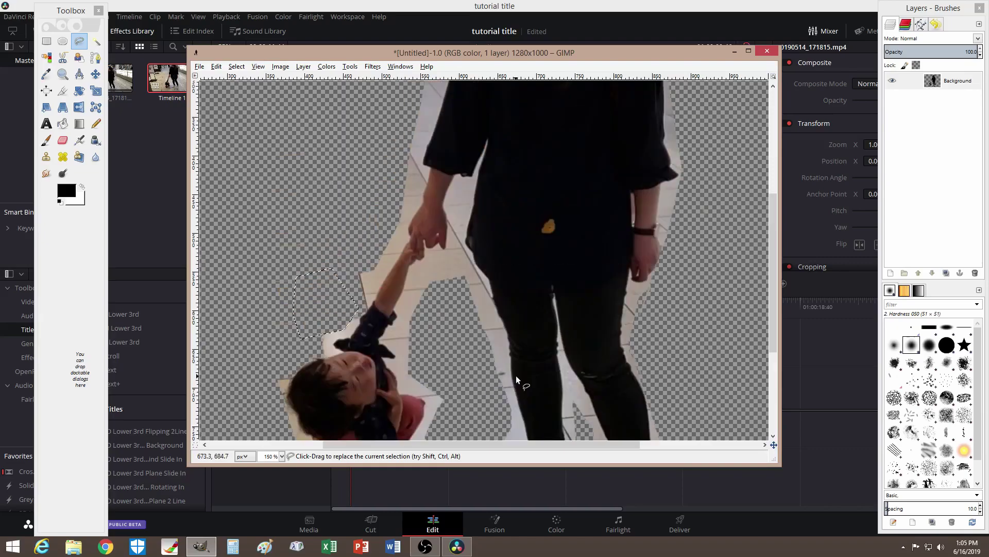
pyautogui.scroll(-10, 518, 366)
pyautogui.scroll(-2, 517, 365)
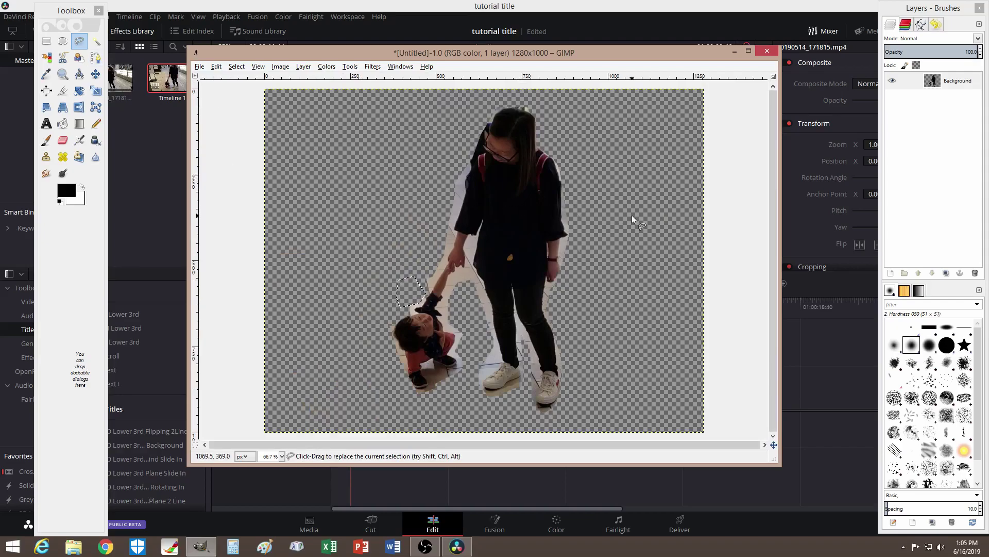
pyautogui.rightClick(956, 83)
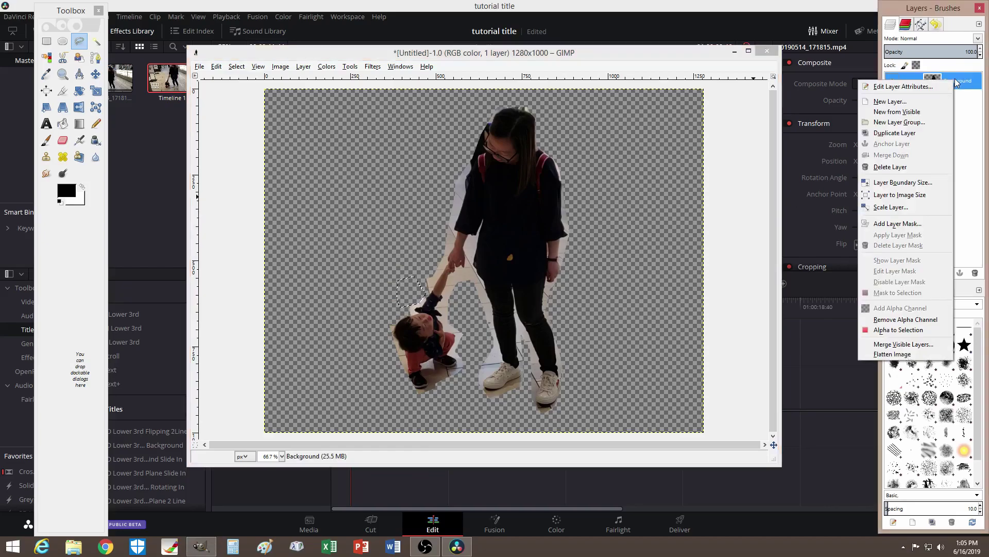
pyautogui.click(902, 330)
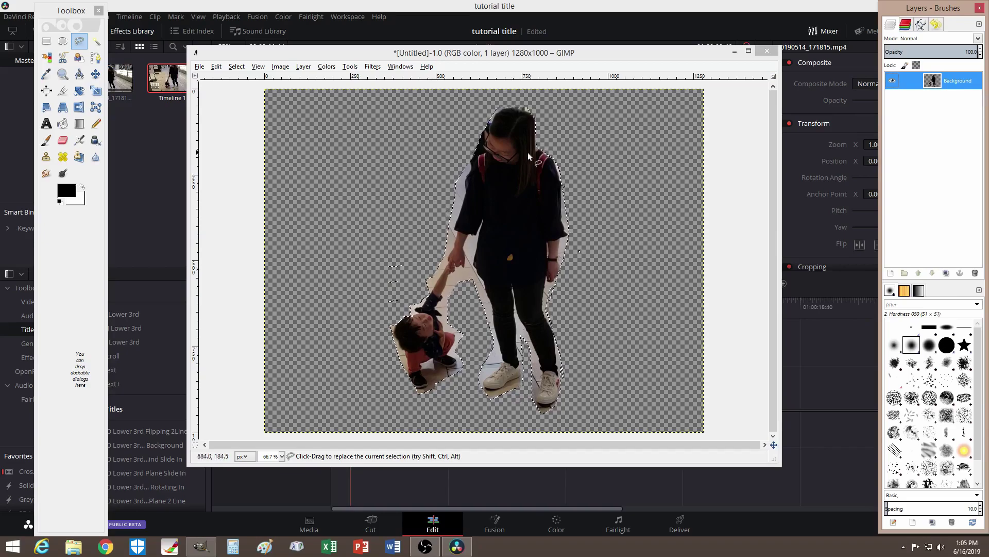
# - Add a new 1280 × 1000 px layer named "layer" with transparency as its fill type
pyautogui.click(890, 273)
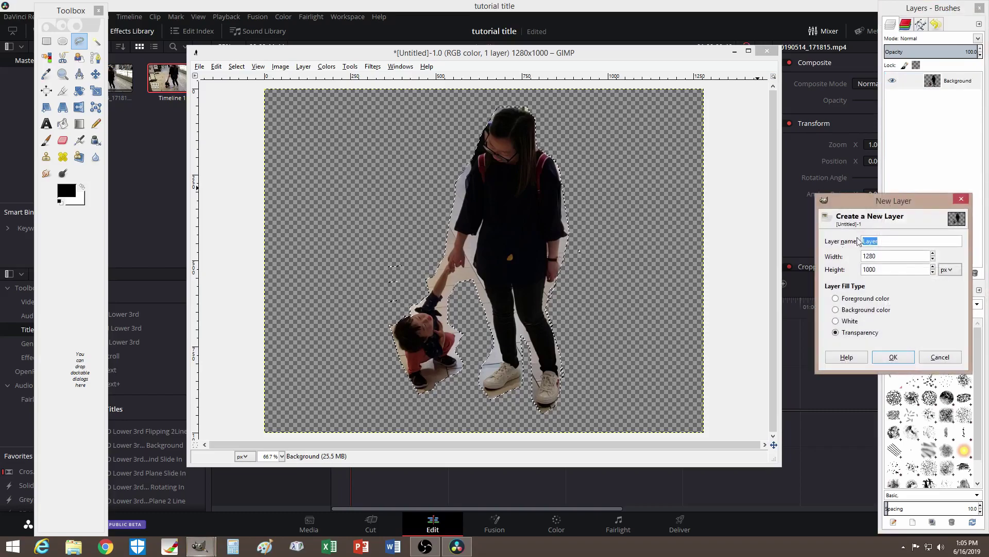
pyautogui.write('la')
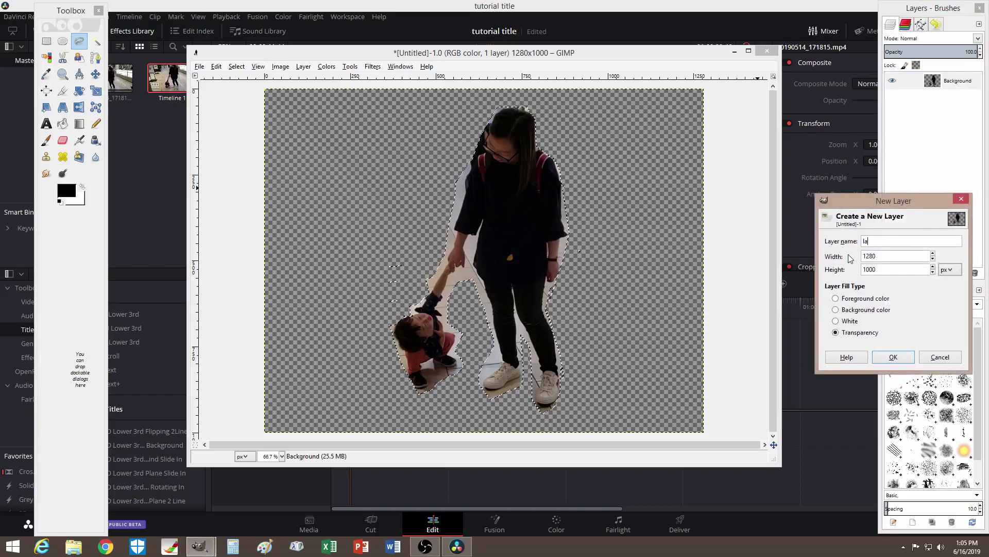
pyautogui.write('yer')
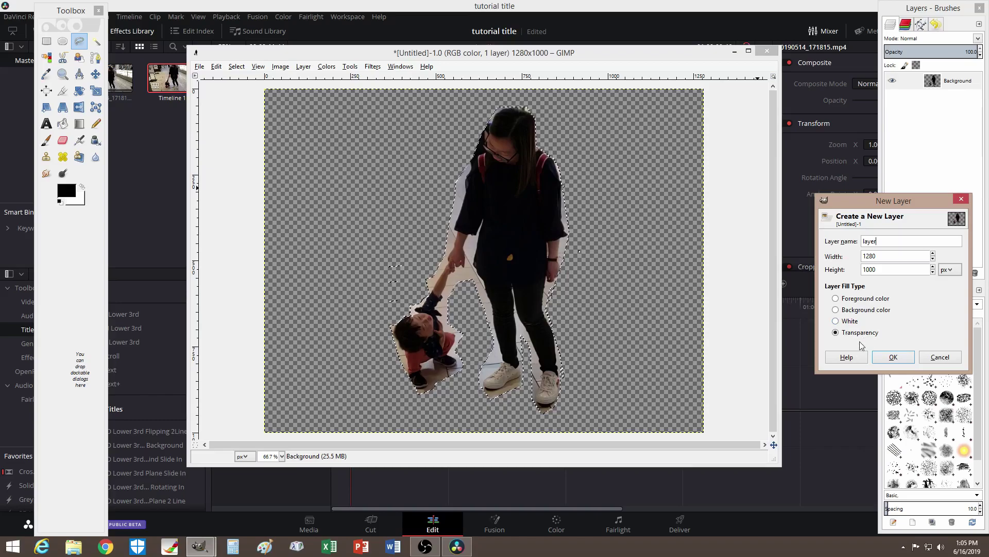
pyautogui.click(894, 358)
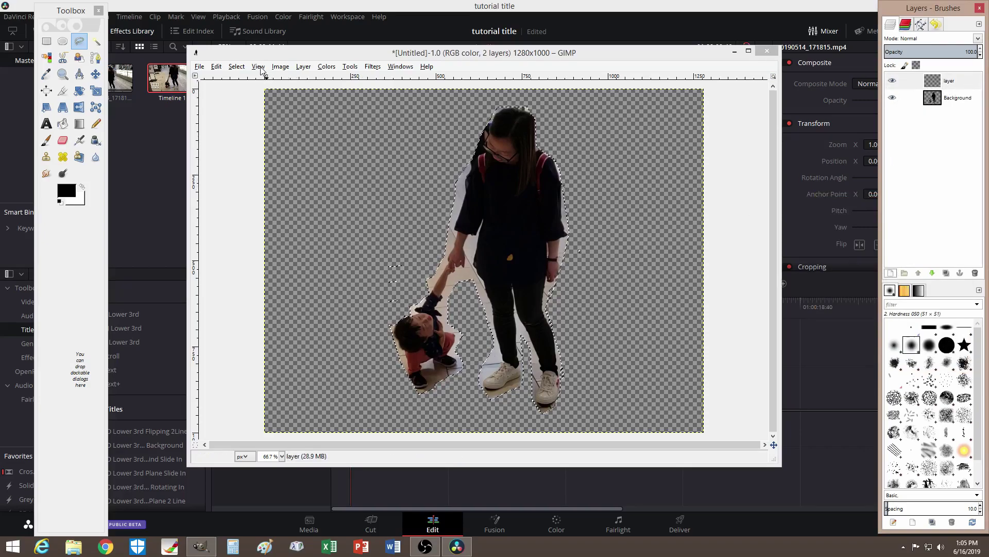
# - Grow the selection around the woman and child by 10 px
pyautogui.click(237, 68)
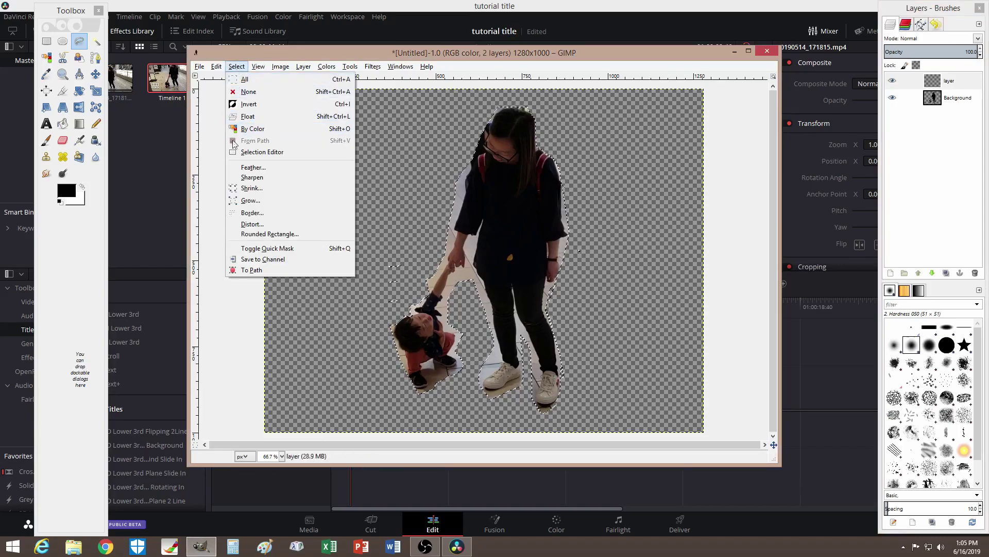
pyautogui.click(258, 202)
pyautogui.write('10')
pyautogui.press('Return')
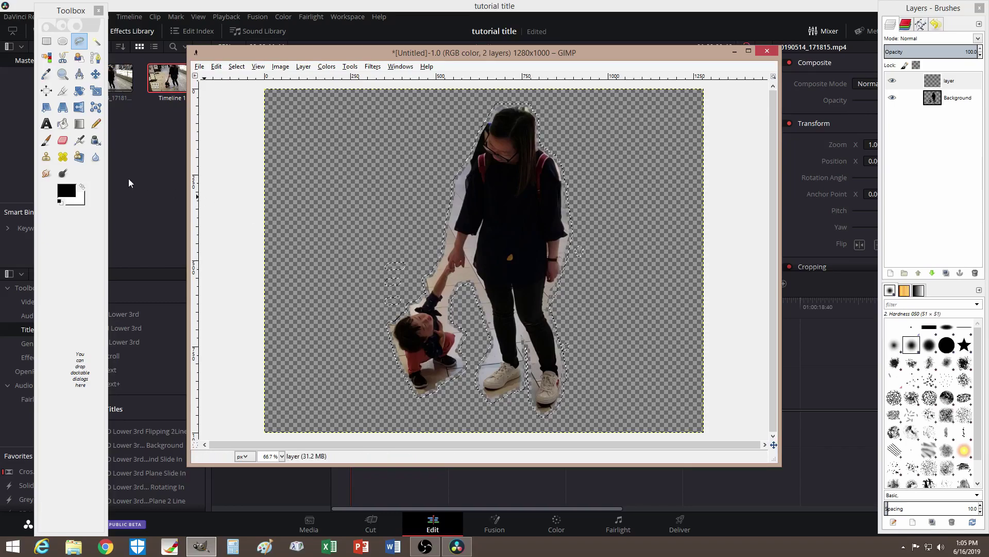
# - Set the foreground color to white and bucket-fill the grown selection on the new layer
pyautogui.click(62, 124)
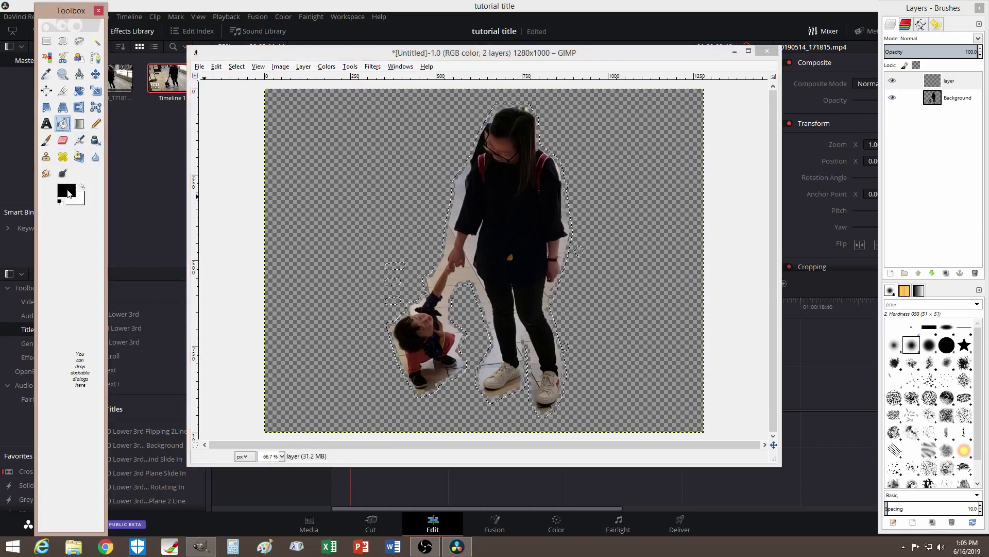
pyautogui.click(66, 191)
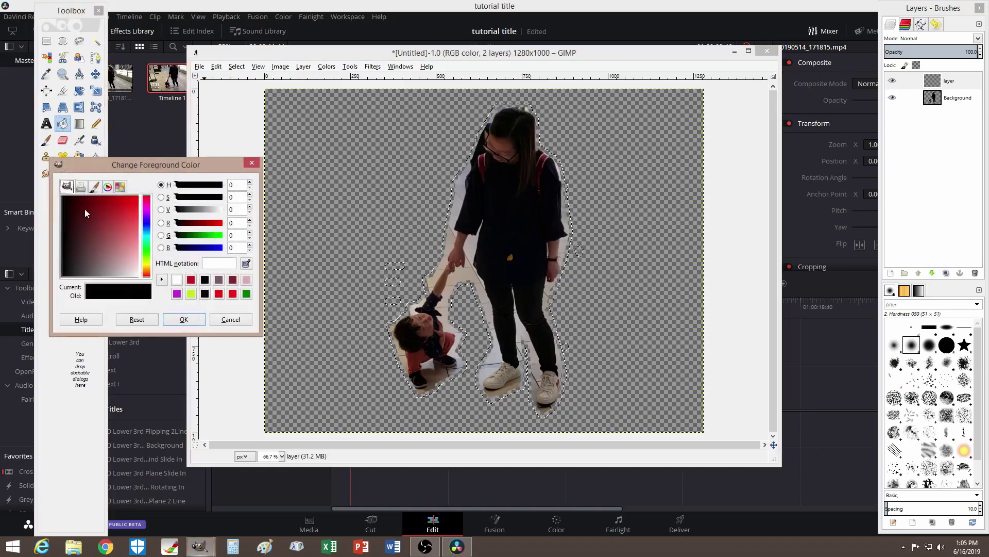
pyautogui.click(177, 279)
pyautogui.click(194, 319)
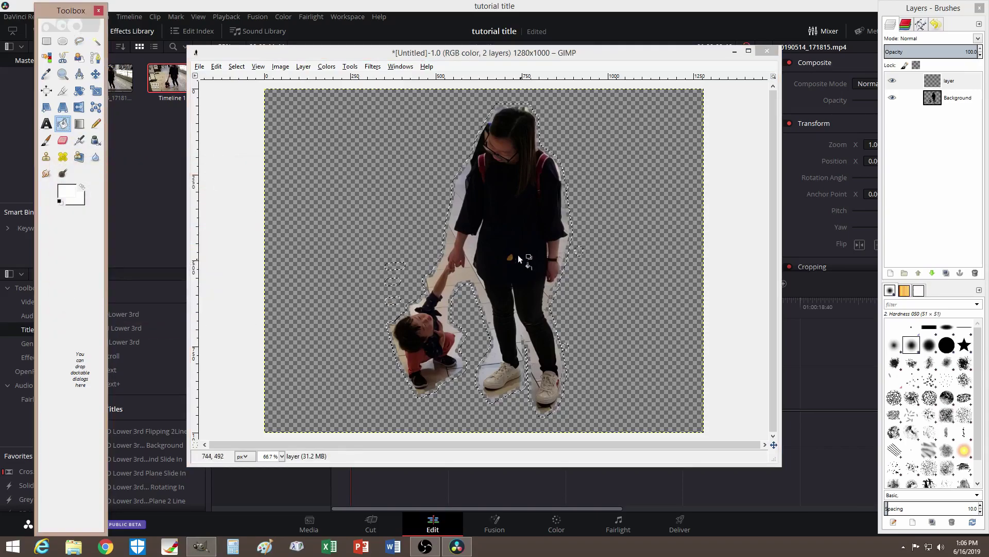
pyautogui.click(504, 222)
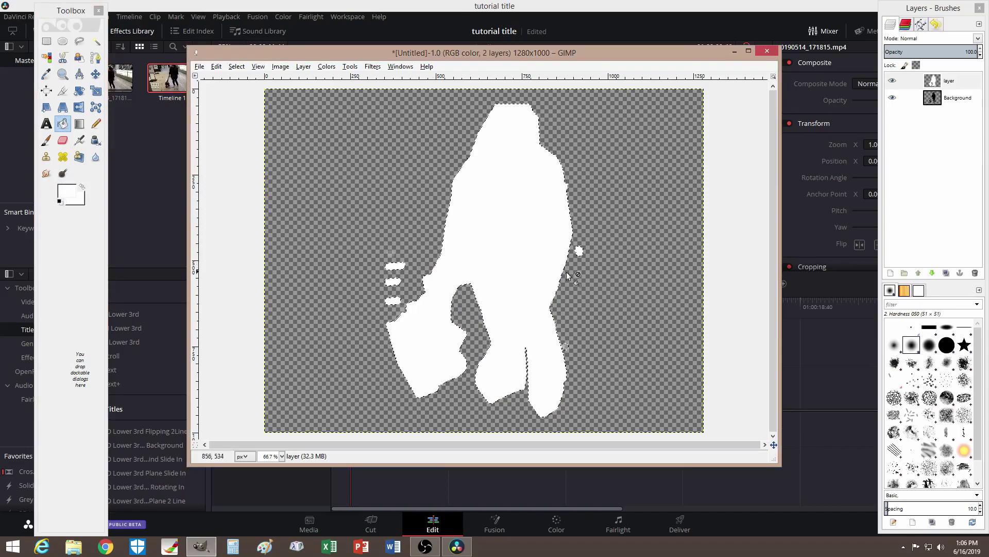
# - Outline the stray white stripes above the child's silhouette with Free Select and delete them
pyautogui.click(79, 41)
pyautogui.click(411, 223)
pyautogui.click(414, 283)
pyautogui.click(401, 301)
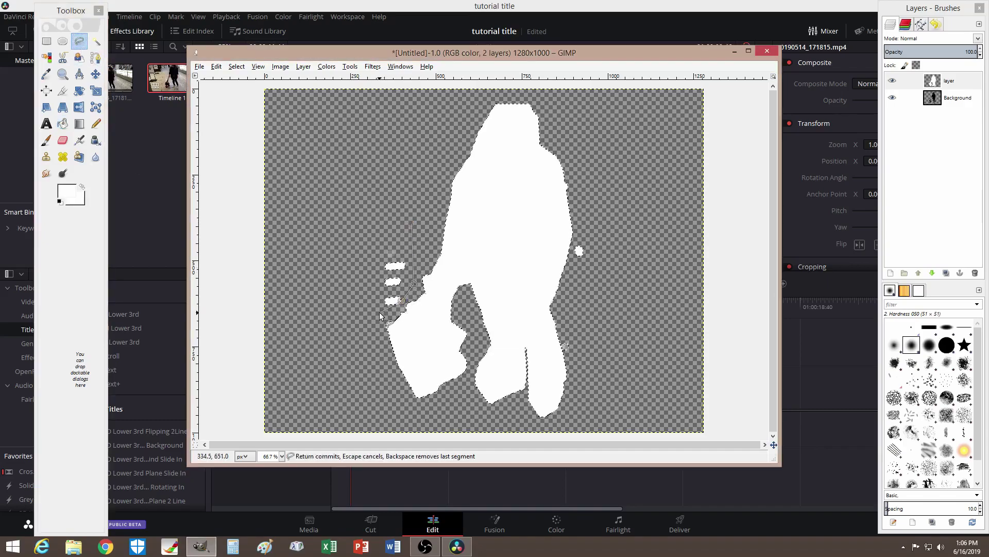
pyautogui.click(410, 225)
pyautogui.press('Return')
pyautogui.press('Delete')
# - Outline the stray white dot to the right of the woman's silhouette with Free Select and remove it
pyautogui.click(583, 236)
pyautogui.click(577, 273)
pyautogui.click(594, 260)
pyautogui.click(596, 240)
pyautogui.click(584, 235)
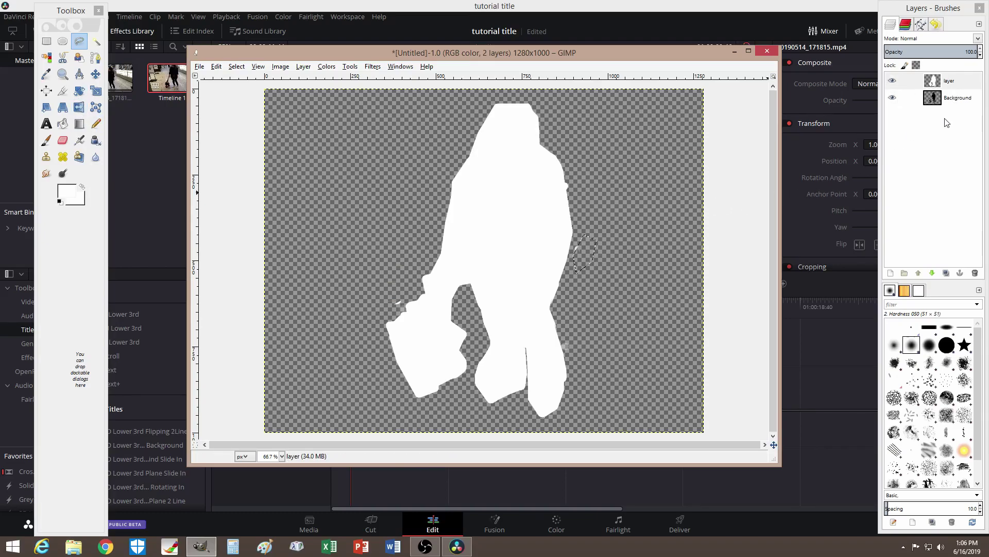
# - Raise the Background layer above the white-filled layer
pyautogui.click(958, 101)
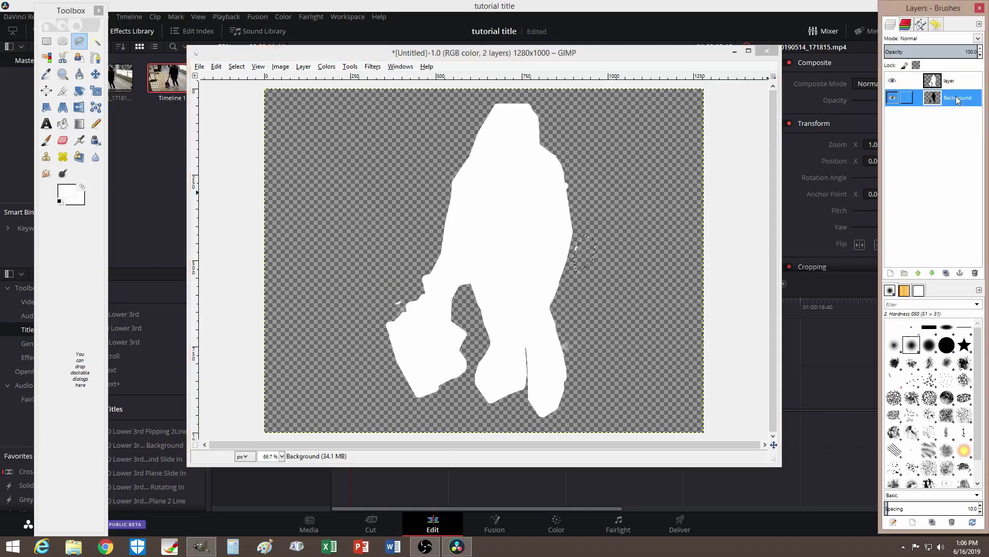
pyautogui.click(919, 273)
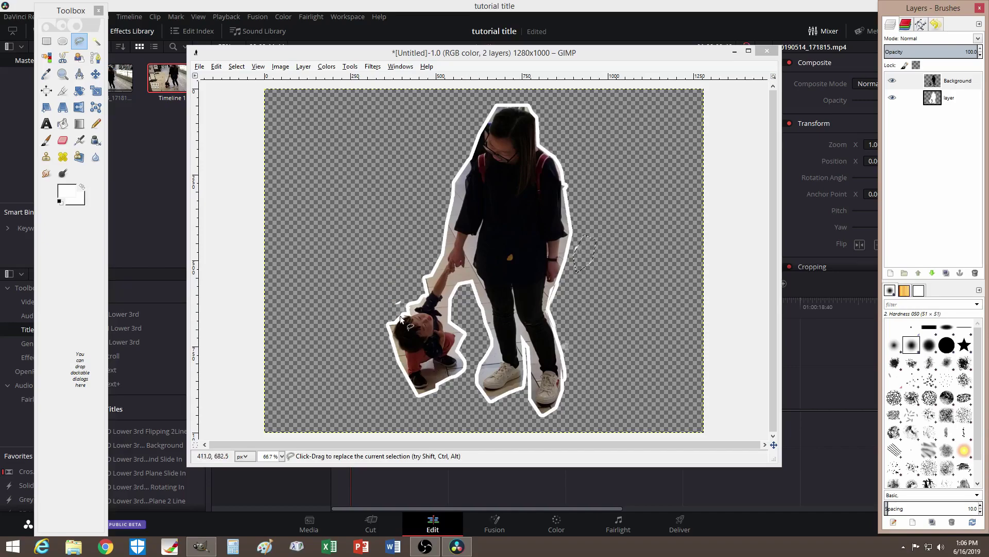
# - Close the cut-out image discarding its changes, and quit GIMP to return to the DaVinci Resolve timeline
pyautogui.click(199, 66)
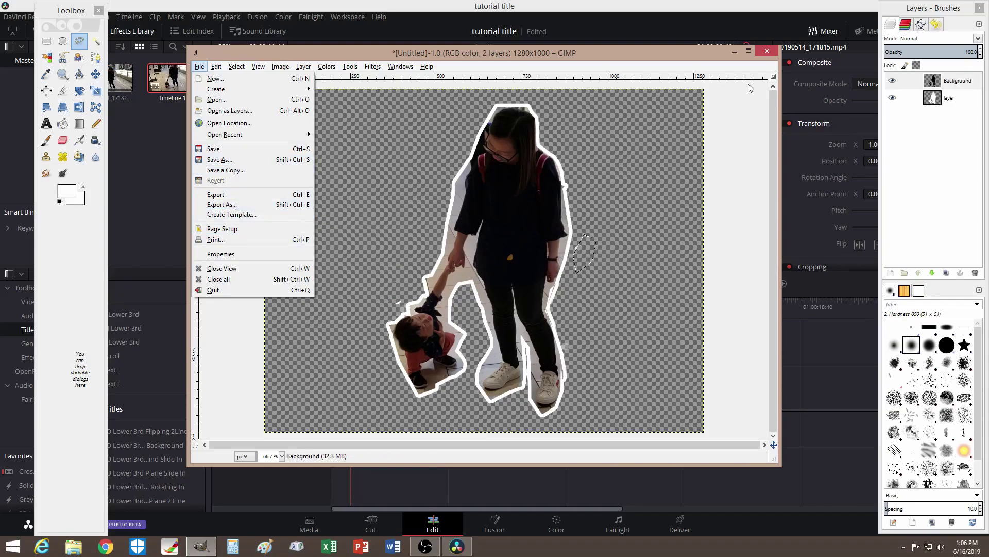
pyautogui.click(767, 54)
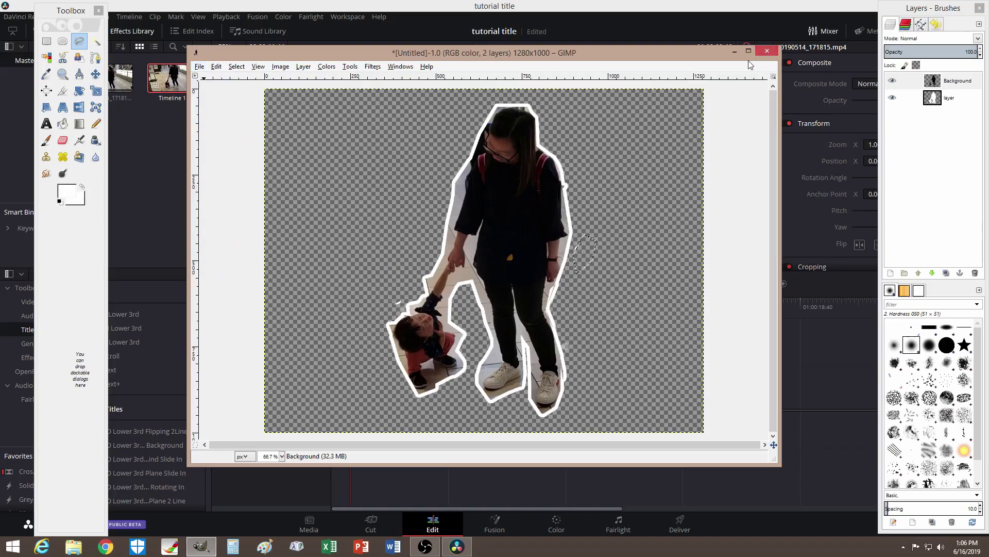
pyautogui.click(767, 52)
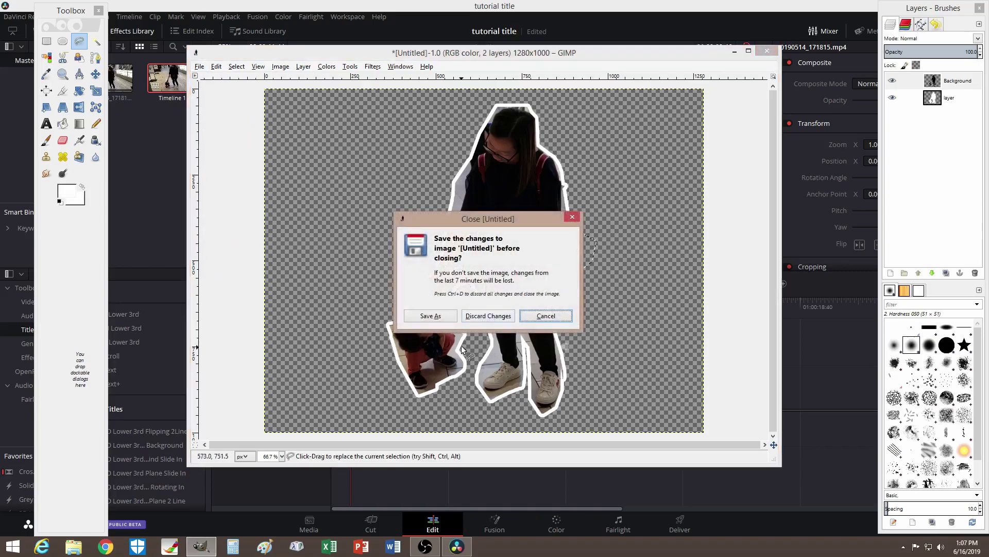
pyautogui.click(488, 317)
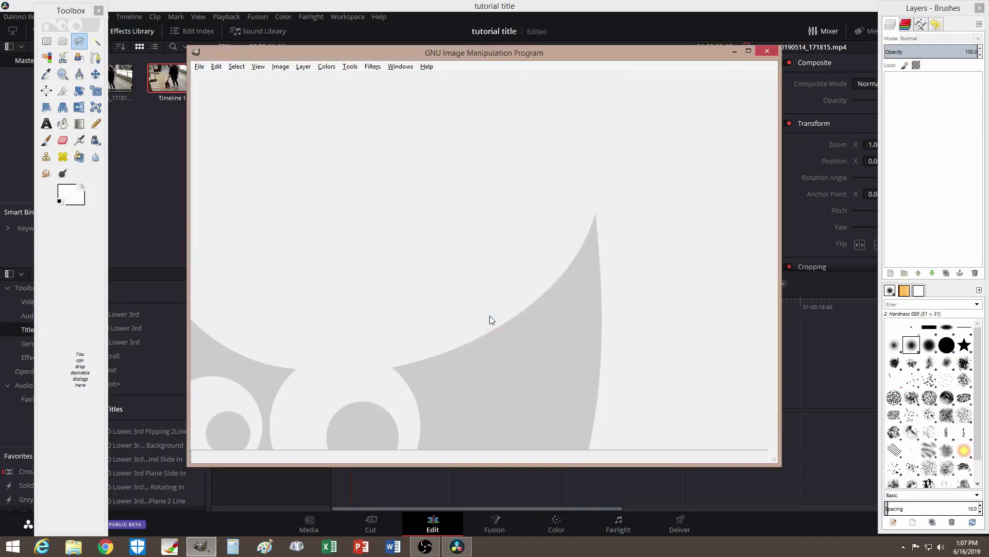
pyautogui.click(767, 52)
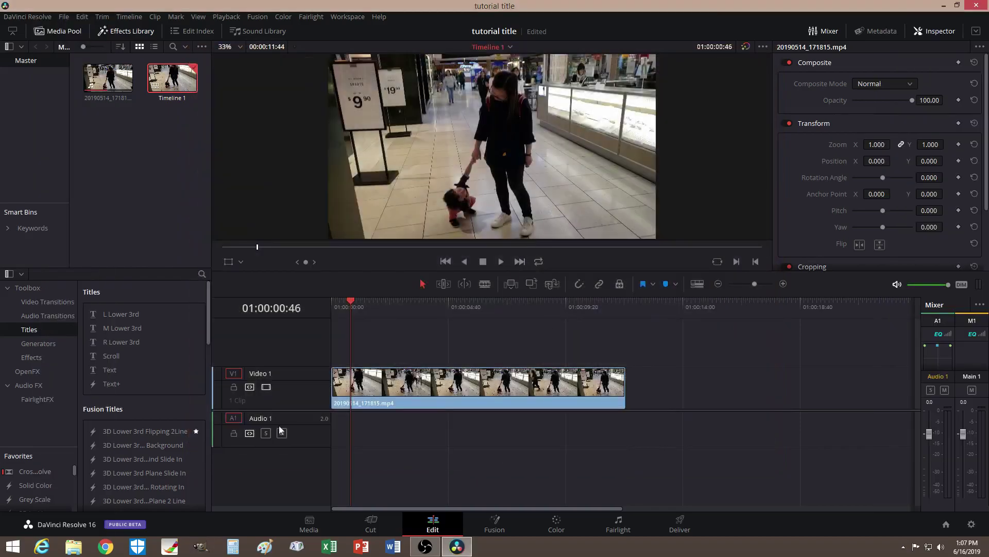
# - Import the cut out image from the ada funny folder on the Desktop into the media pool, and close File Explorer
pyautogui.click(78, 550)
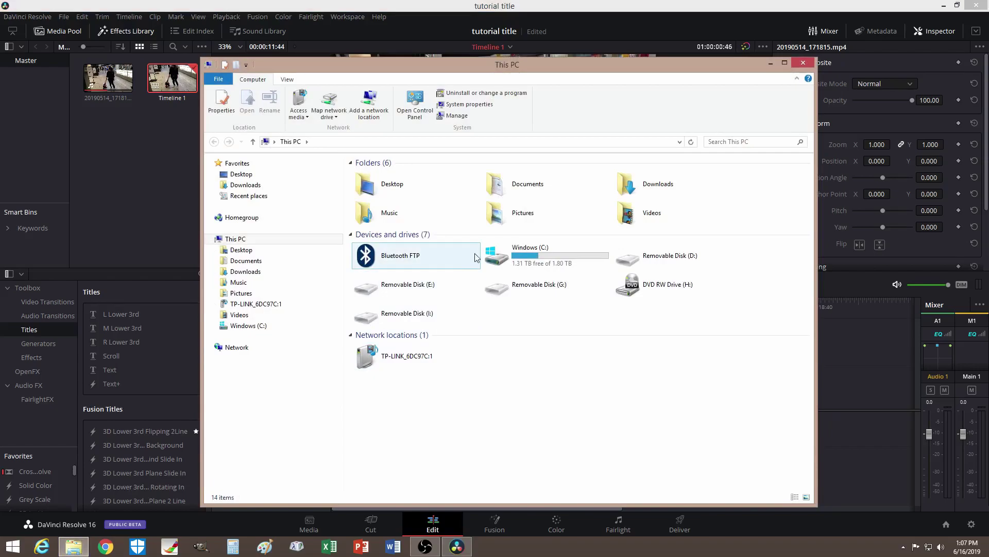
pyautogui.click(242, 249)
pyautogui.doubleClick(375, 195)
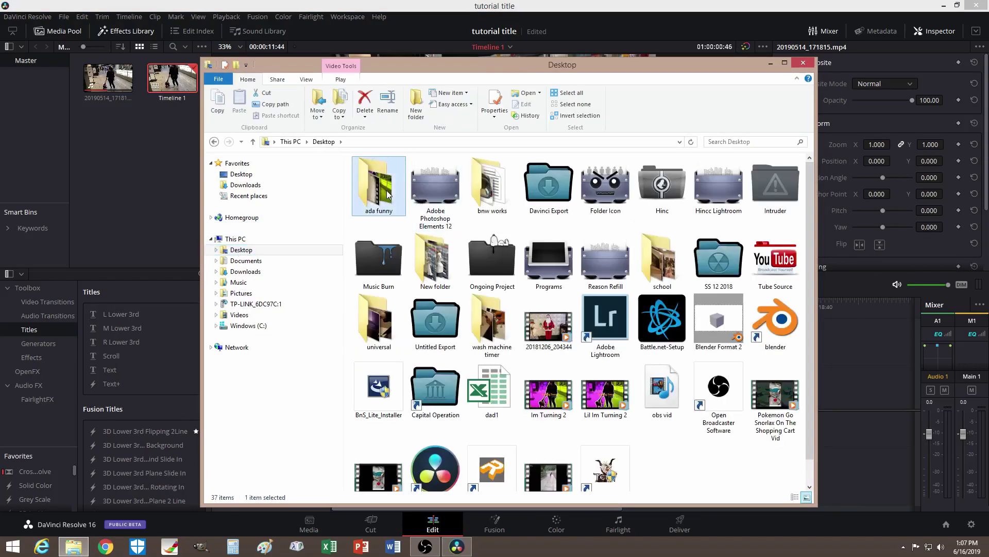
pyautogui.moveTo(721, 373); pyautogui.dragTo(129, 201)
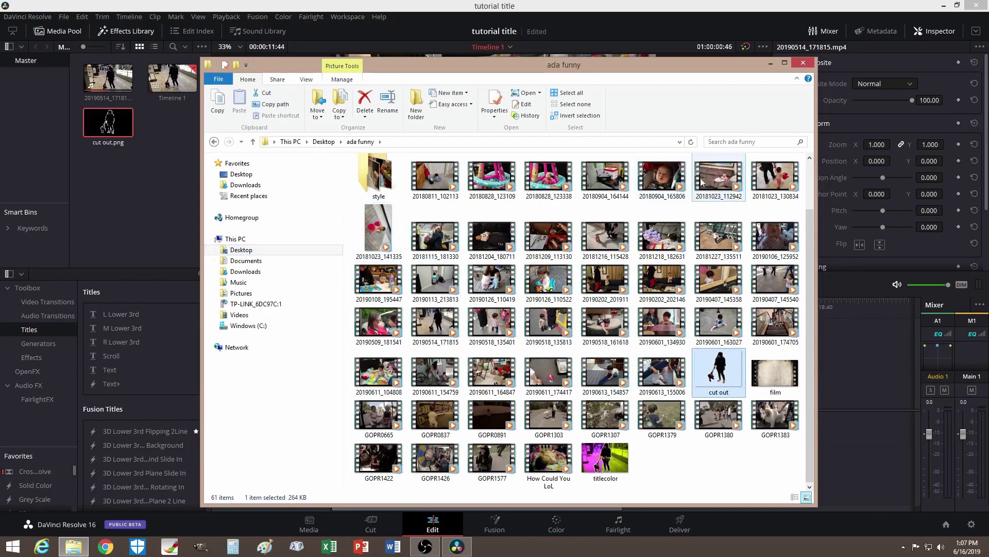
pyautogui.click(803, 63)
# - Place cut out.png on Video 2 above the video clip, and set its zoom to 1.200 and its Y position to -66
pyautogui.moveTo(109, 128); pyautogui.dragTo(389, 339)
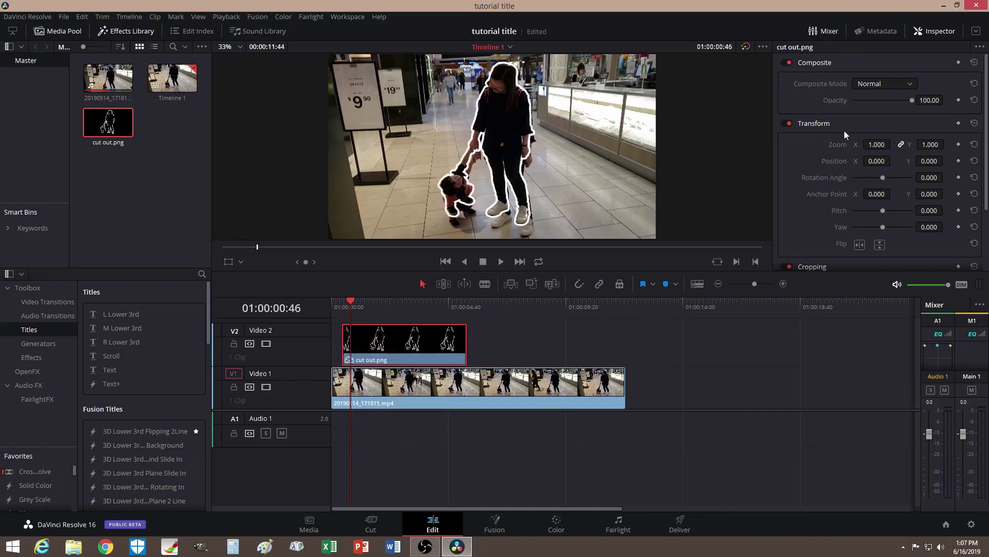
pyautogui.moveTo(877, 144); pyautogui.dragTo(894, 161)
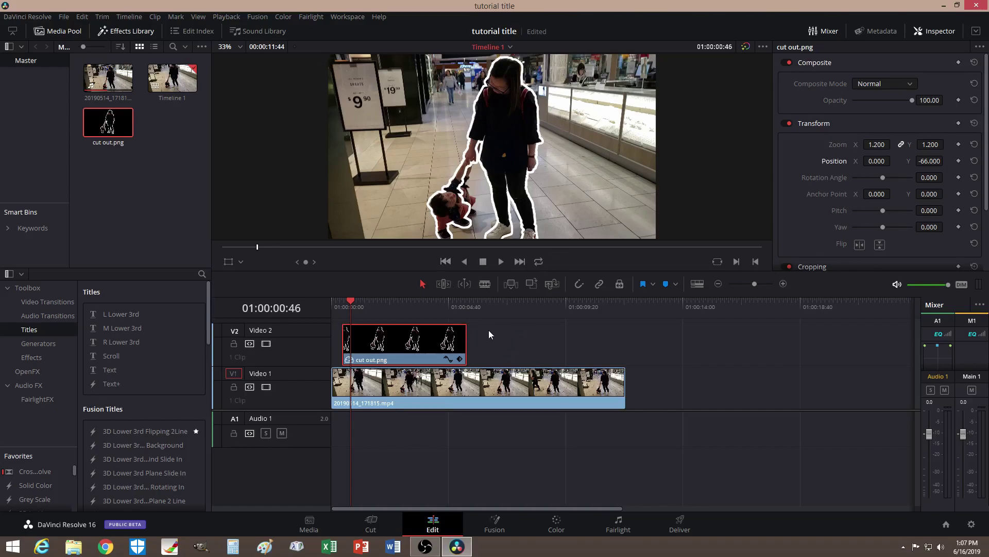
# - Move the cut out.png clip up the timeline from Video 2 to Video 5
pyautogui.moveTo(403, 345); pyautogui.dragTo(409, 315)
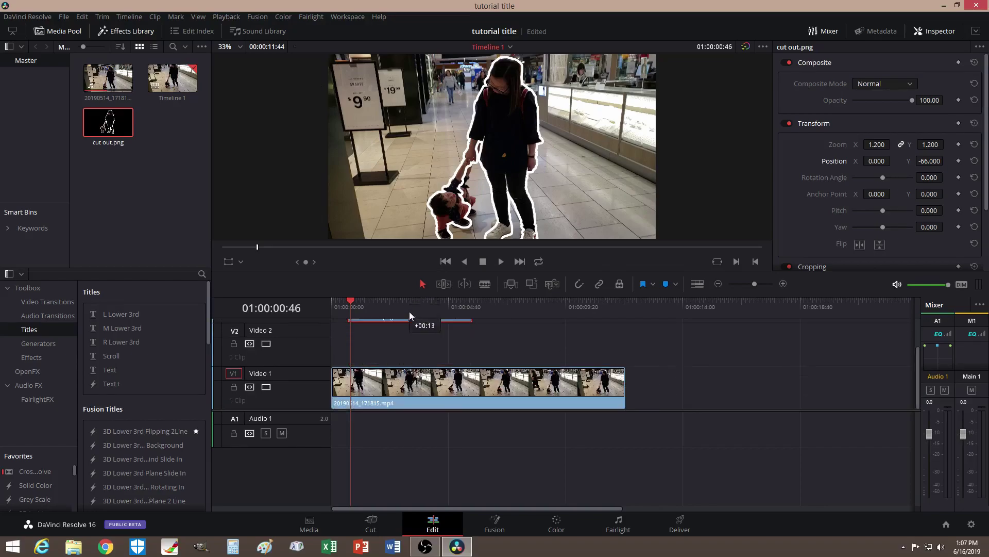
pyautogui.scroll(2, 436, 345)
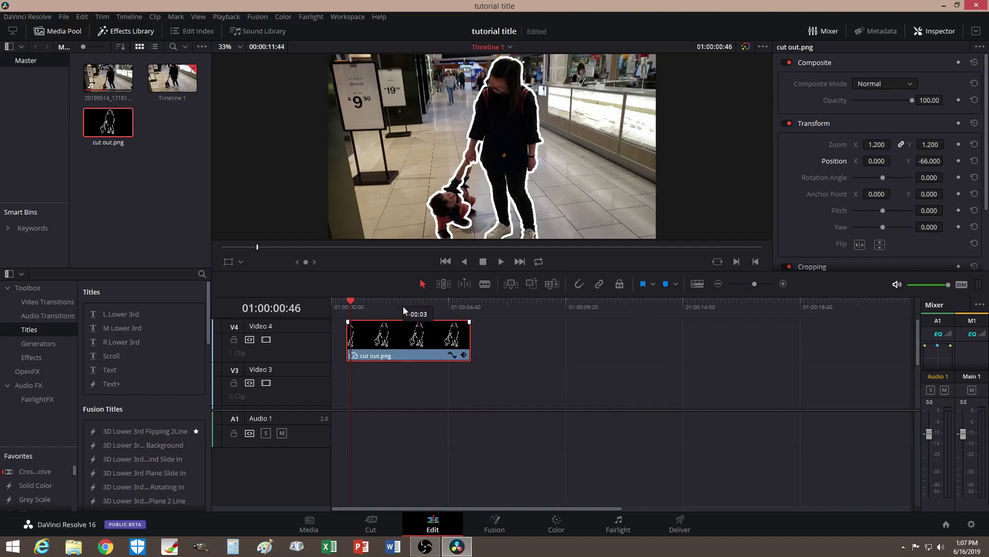
pyautogui.scroll(-2, 428, 373)
pyautogui.scroll(3, 428, 369)
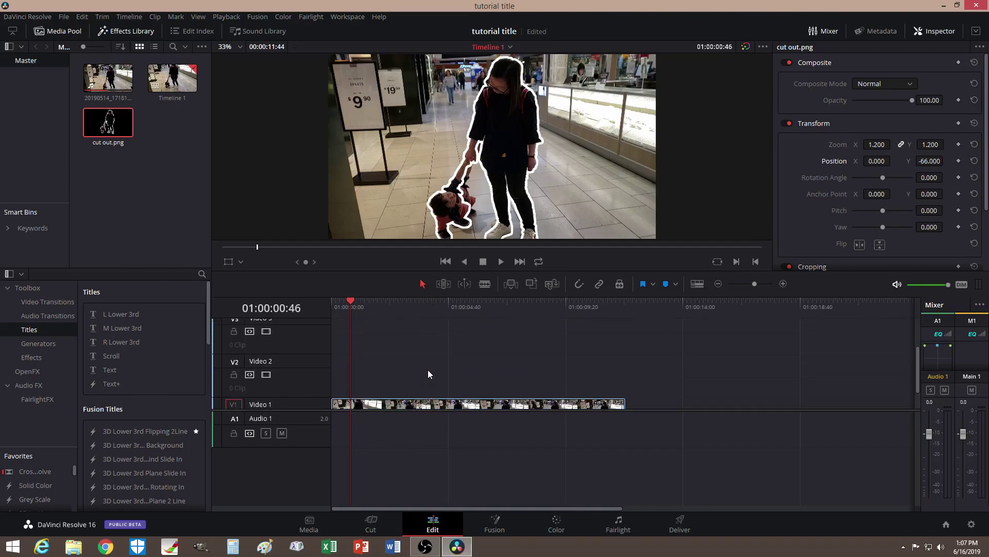
pyautogui.moveTo(413, 341); pyautogui.dragTo(415, 293)
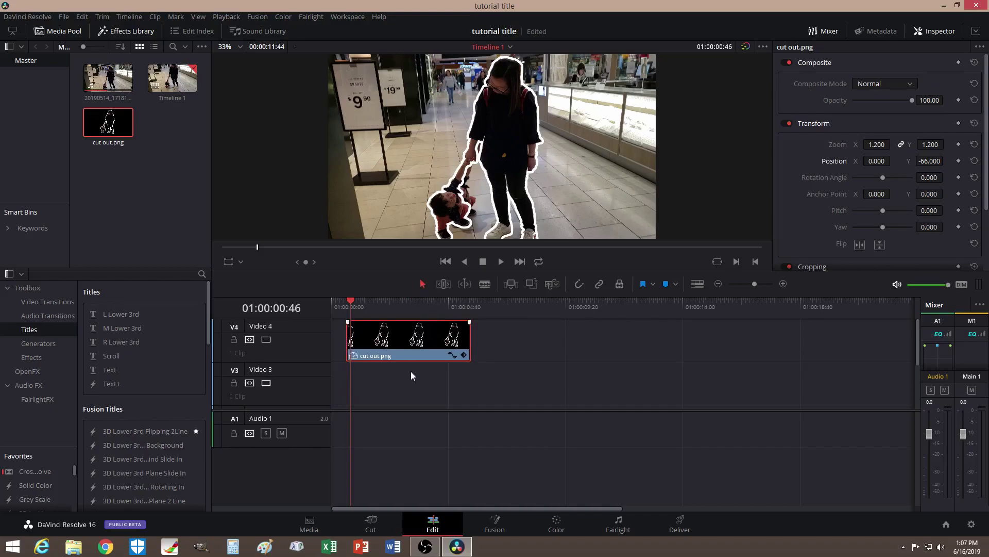
pyautogui.scroll(-2, 417, 370)
pyautogui.scroll(2, 417, 371)
pyautogui.moveTo(415, 342); pyautogui.dragTo(416, 309)
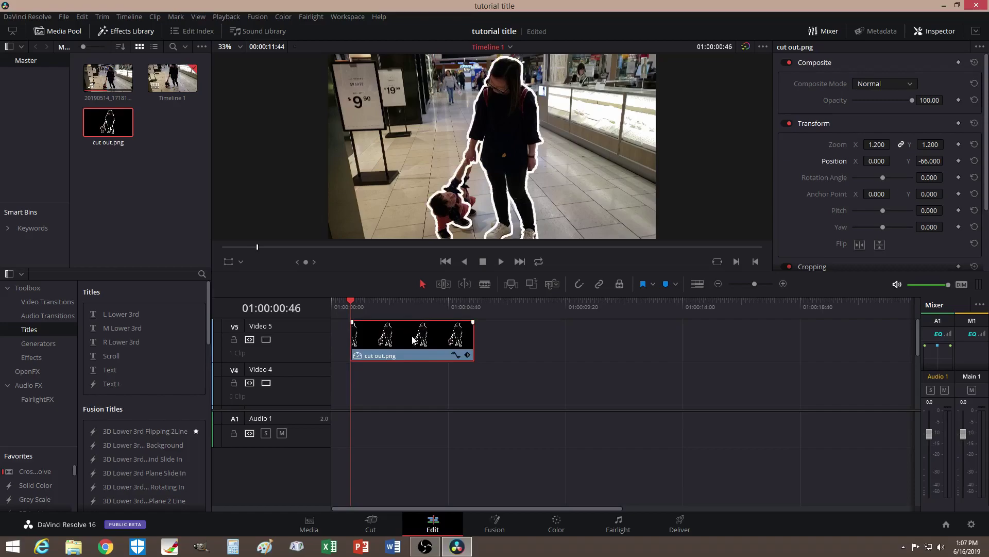
# - Align the start of the cut out.png clip on Video 5 with the playhead at 01:00:00:46, and enable snapping
pyautogui.scroll(-4, 400, 375)
pyautogui.scroll(2, 390, 362)
pyautogui.scroll(1, 390, 362)
pyautogui.scroll(-3, 395, 363)
pyautogui.scroll(3, 373, 337)
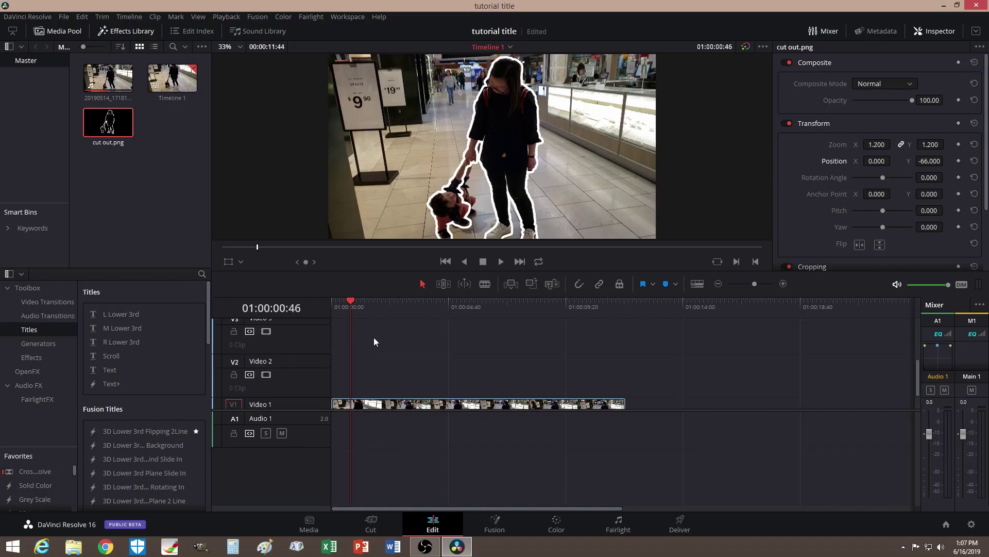
pyautogui.moveTo(393, 334); pyautogui.dragTo(419, 338)
pyautogui.click(580, 284)
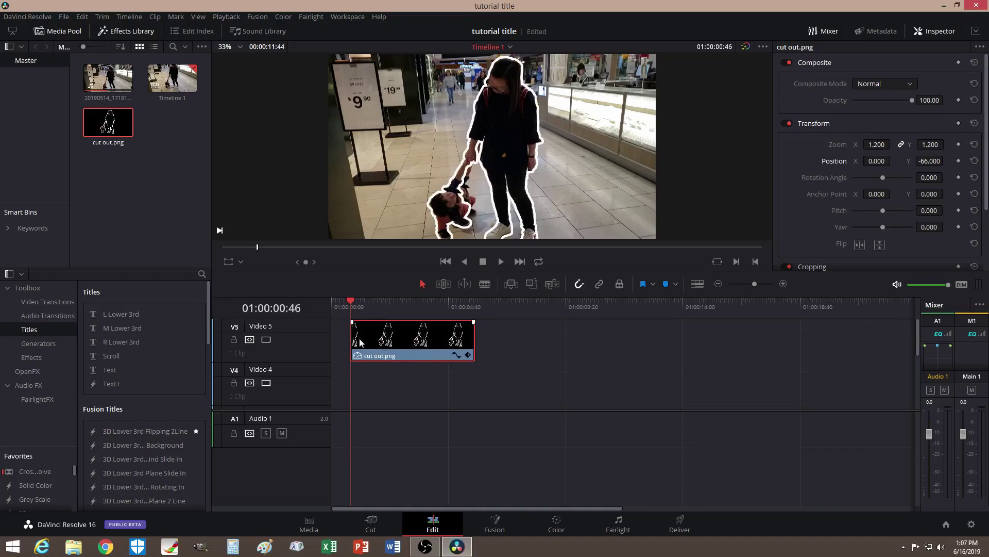
# - Duplicate the 20190514_171815.mp4 clip from Video 1 onto Video 2, directly above the original
pyautogui.scroll(-2, 408, 371)
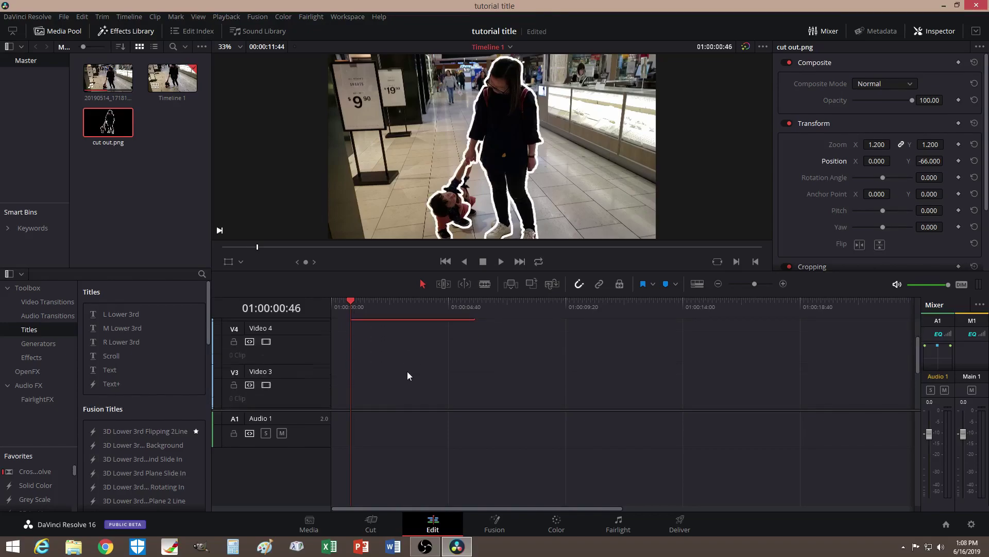
pyautogui.scroll(-1, 397, 365)
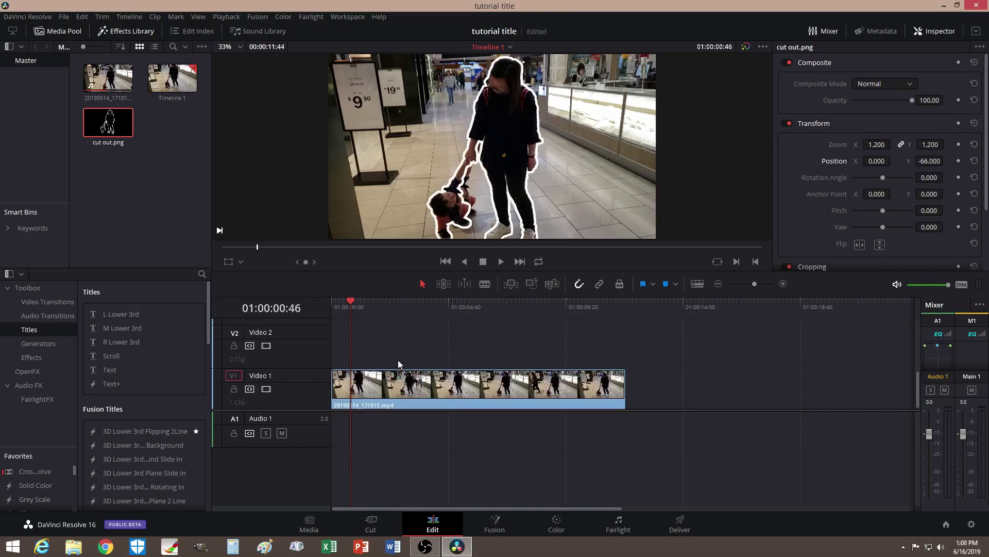
pyautogui.click(399, 392)
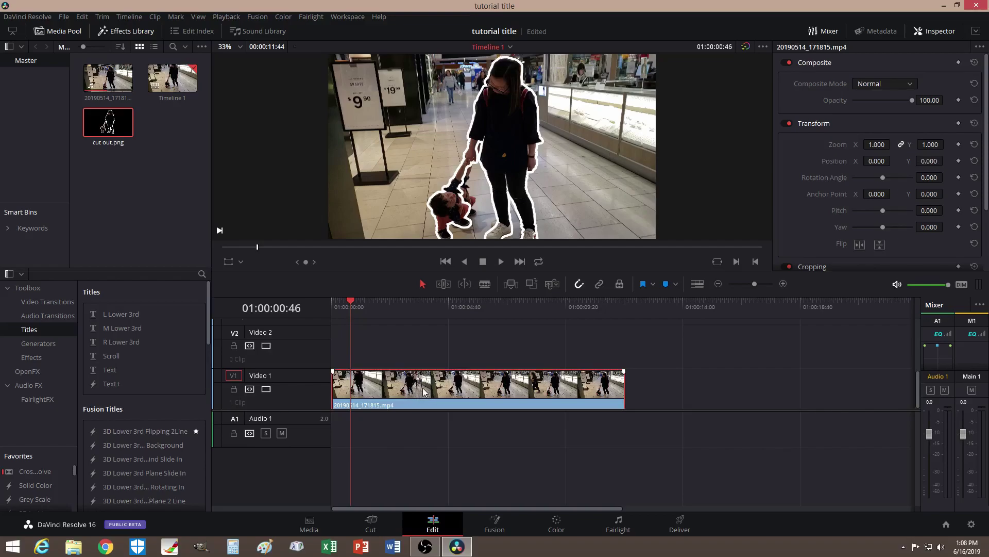
pyautogui.moveTo(426, 389); pyautogui.dragTo(426, 352)
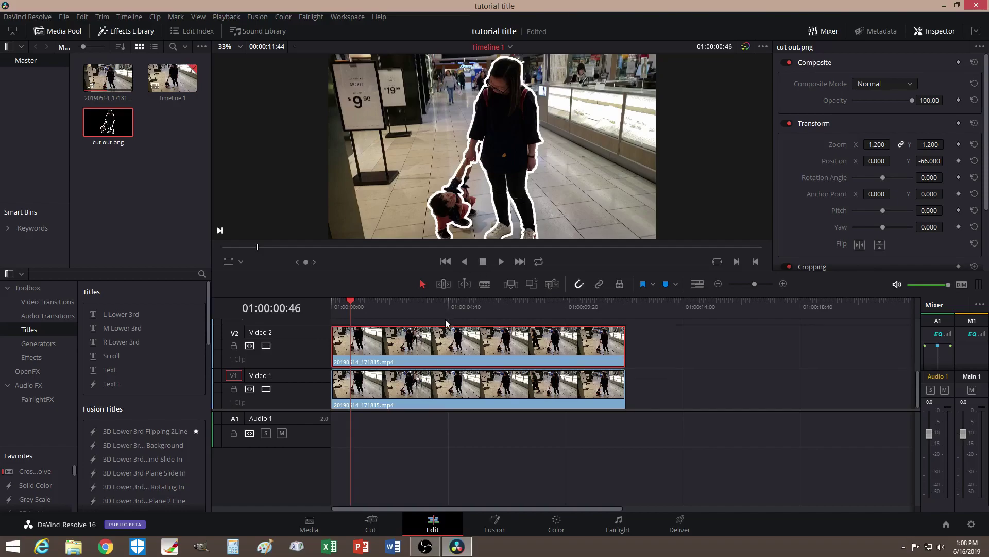
# - Shift the cut out.png clip on Video 5 to about five seconds into the timeline, clear of the playhead
pyautogui.scroll(5, 446, 324)
pyautogui.moveTo(411, 341); pyautogui.dragTo(516, 344)
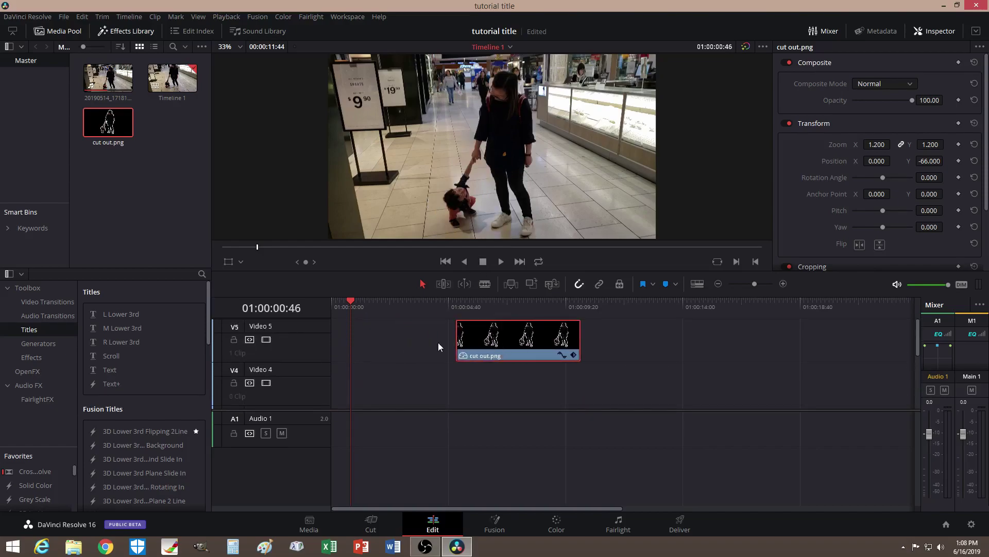
pyautogui.scroll(-5, 426, 344)
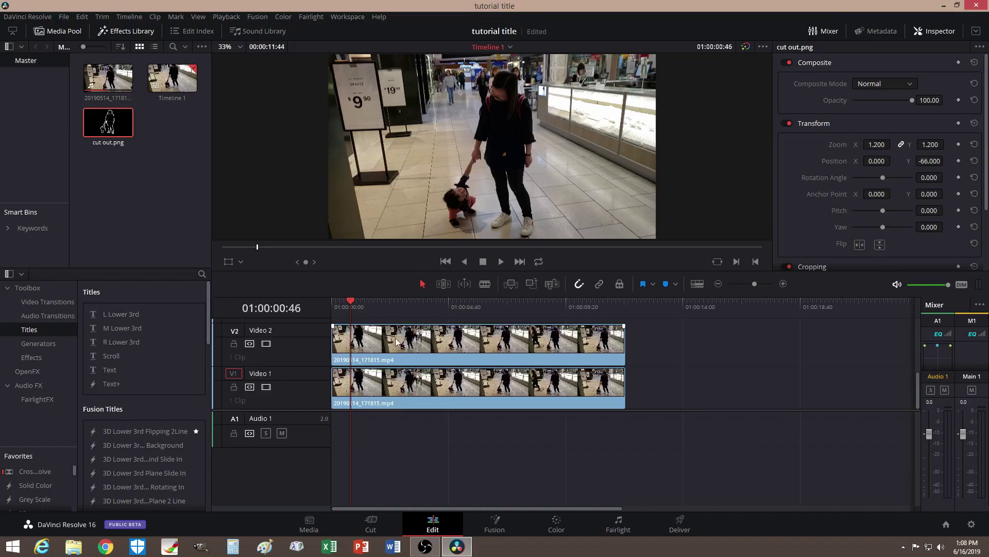
# - Change the clip speed of the copy on Video 2 to a freeze frame at the playhead, with keyframes maintaining timing
pyautogui.click(375, 341)
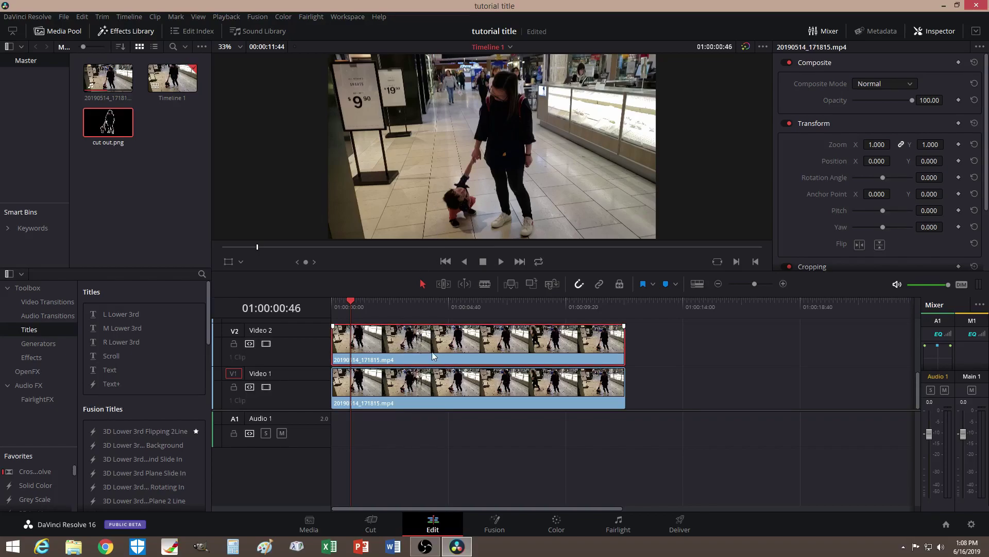
pyautogui.rightClick(441, 342)
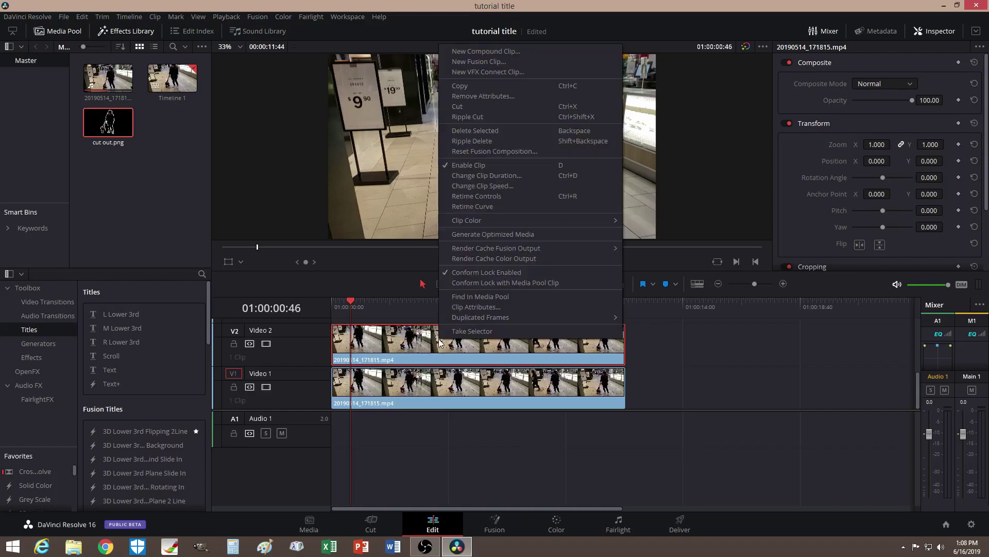
pyautogui.click(505, 187)
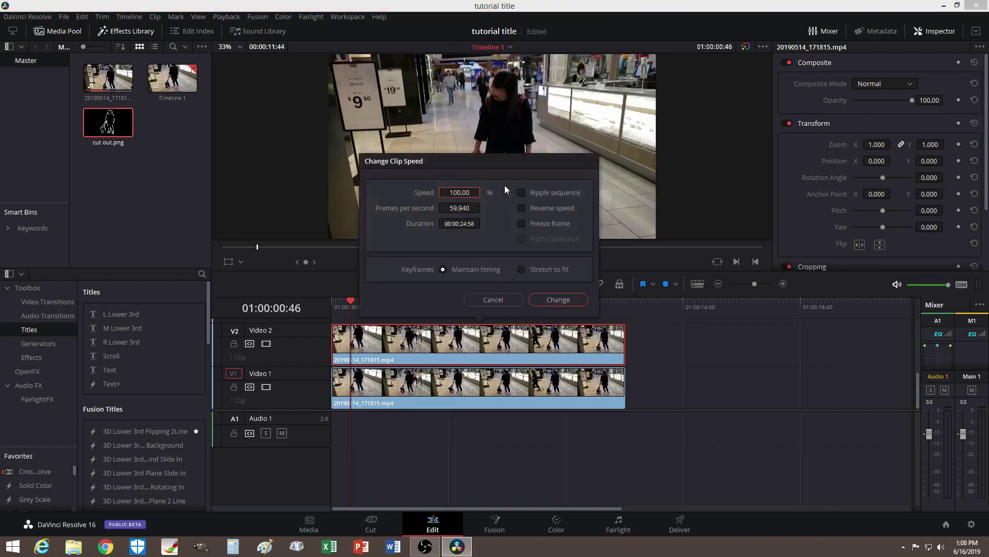
pyautogui.click(522, 222)
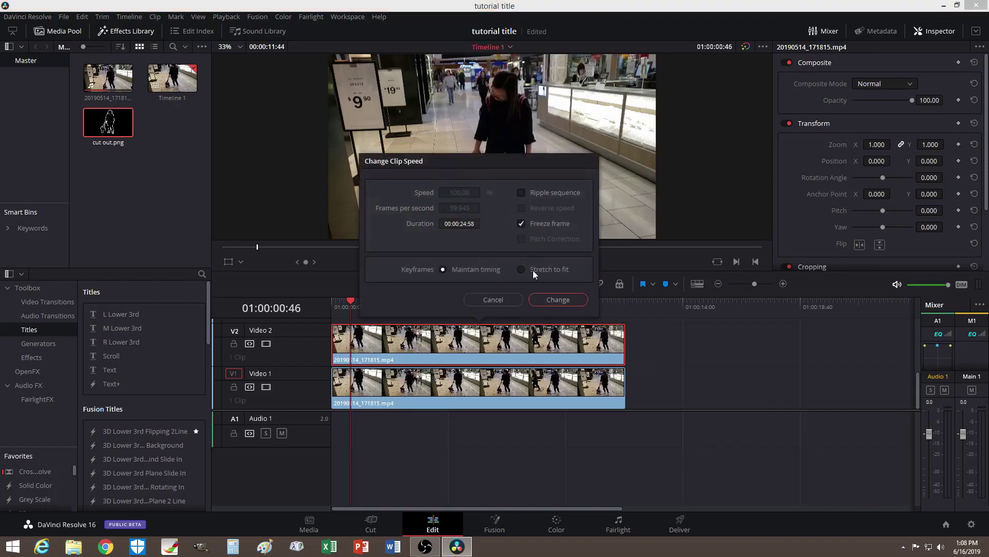
pyautogui.click(559, 301)
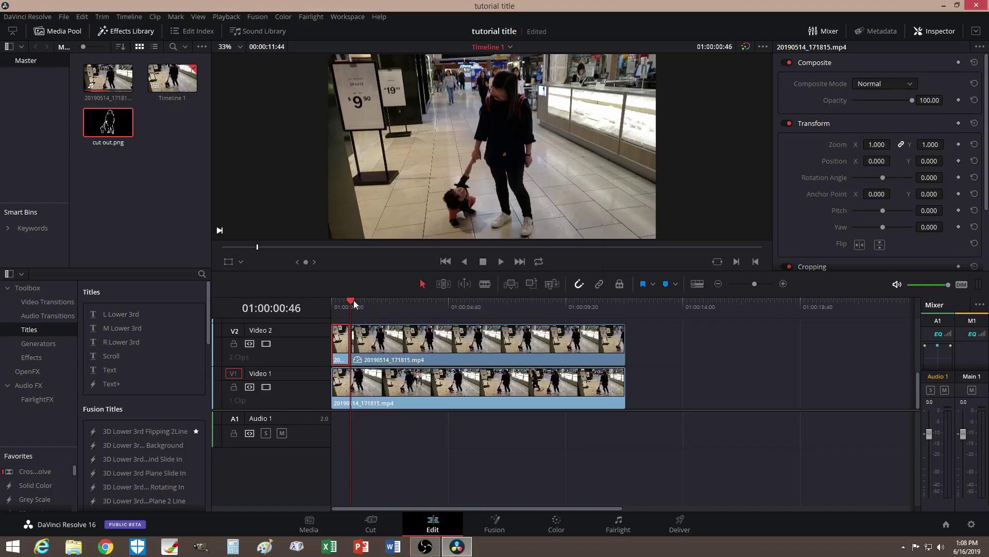
# - Delete the short leftover segment before the freeze frame on Video 2, leaving the playhead at 01:00:00:46
pyautogui.click(381, 300)
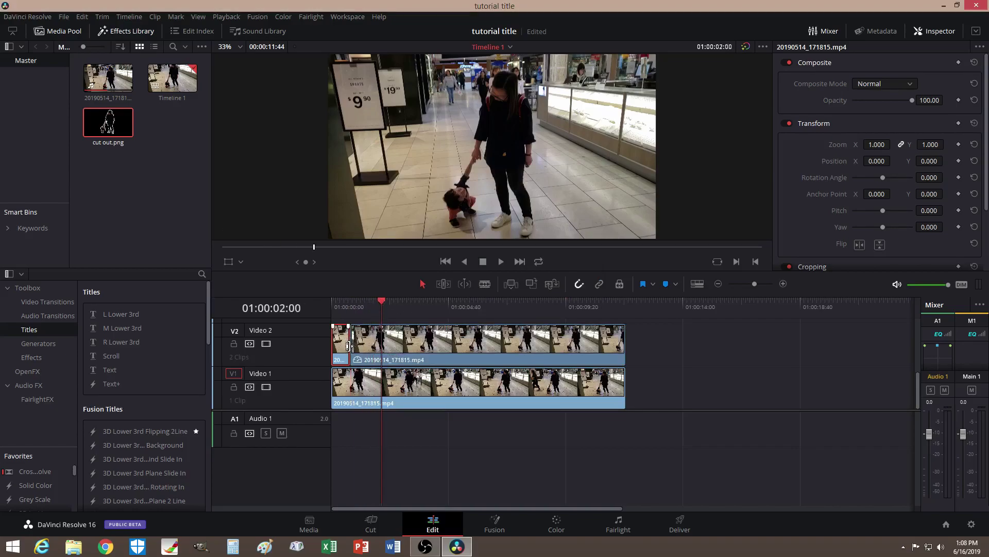
pyautogui.moveTo(383, 304); pyautogui.dragTo(351, 301)
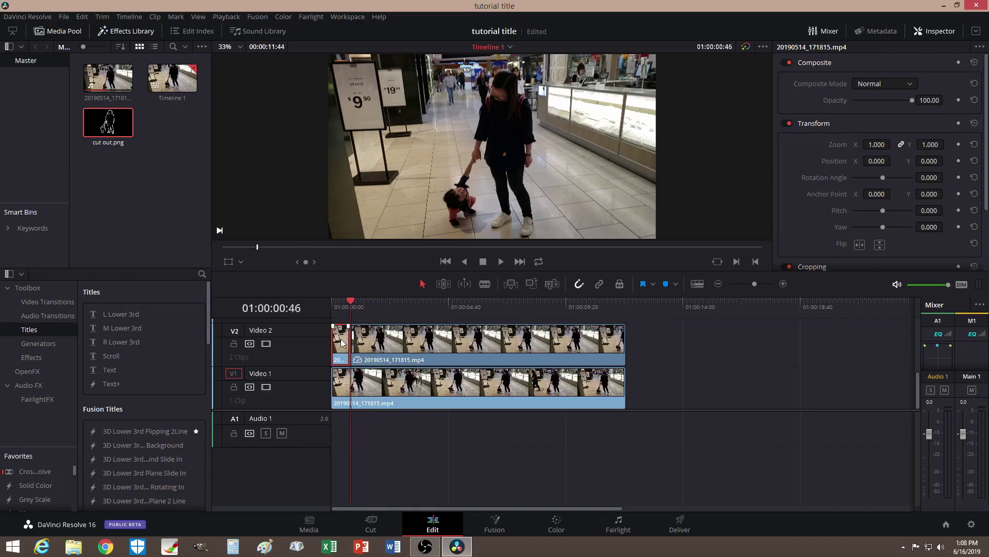
pyautogui.press('Delete')
# - Scrub the freeze frame to 01:00:02:11 and shift the cut out.png clip on Video 5 further along the timeline
pyautogui.moveTo(353, 299); pyautogui.dragTo(386, 301)
pyautogui.scroll(3, 448, 329)
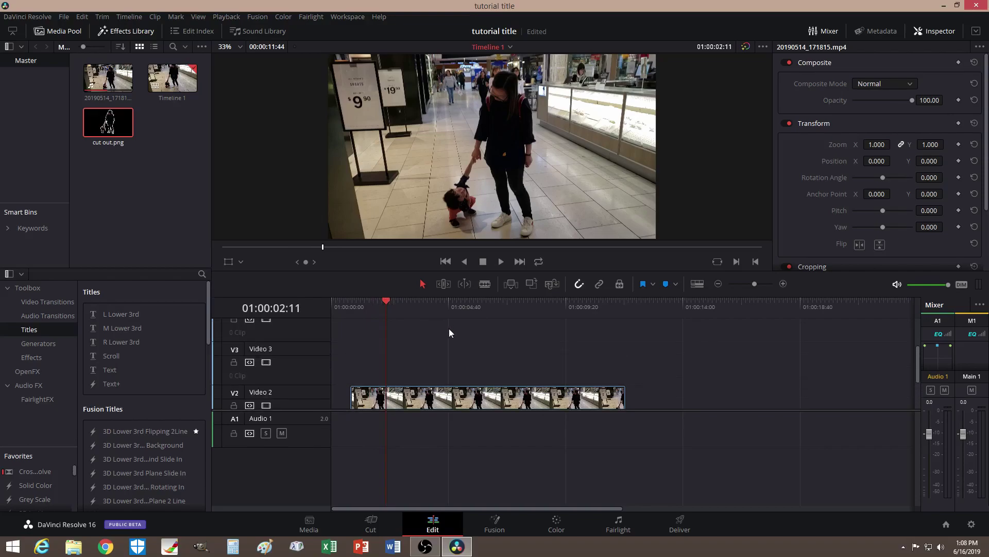
pyautogui.moveTo(490, 331); pyautogui.dragTo(566, 325)
# - Trim the end of the freeze frame on Video 2 to 01:00:06:10, and return the playhead to 01:00:02:19
pyautogui.scroll(-3, 438, 347)
pyautogui.scroll(-2, 438, 347)
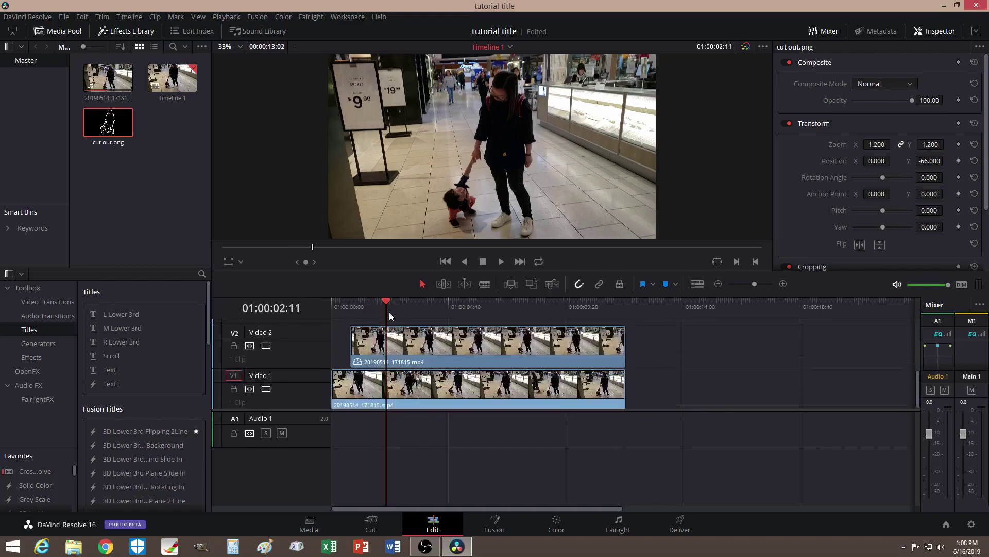
pyautogui.moveTo(384, 301); pyautogui.dragTo(487, 319)
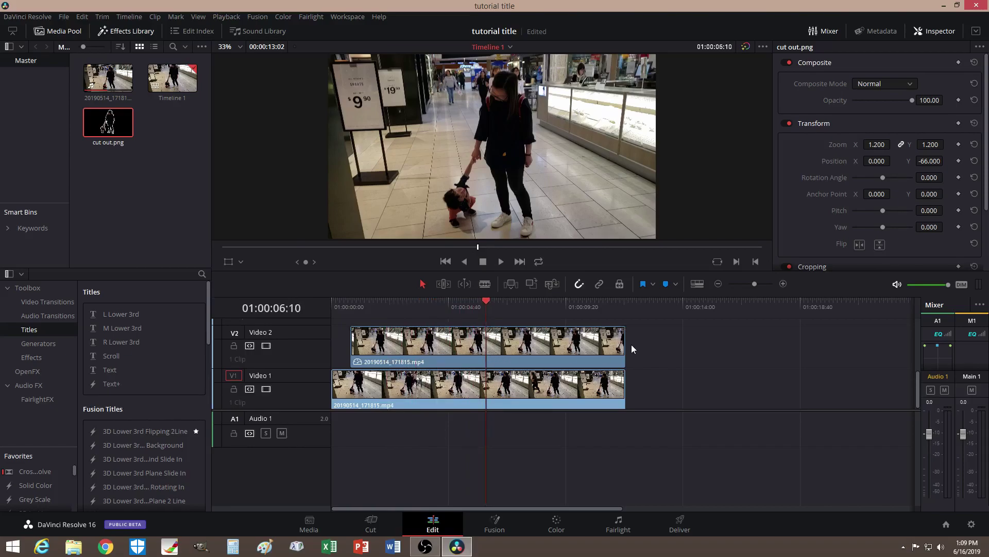
pyautogui.moveTo(625, 345); pyautogui.dragTo(486, 347)
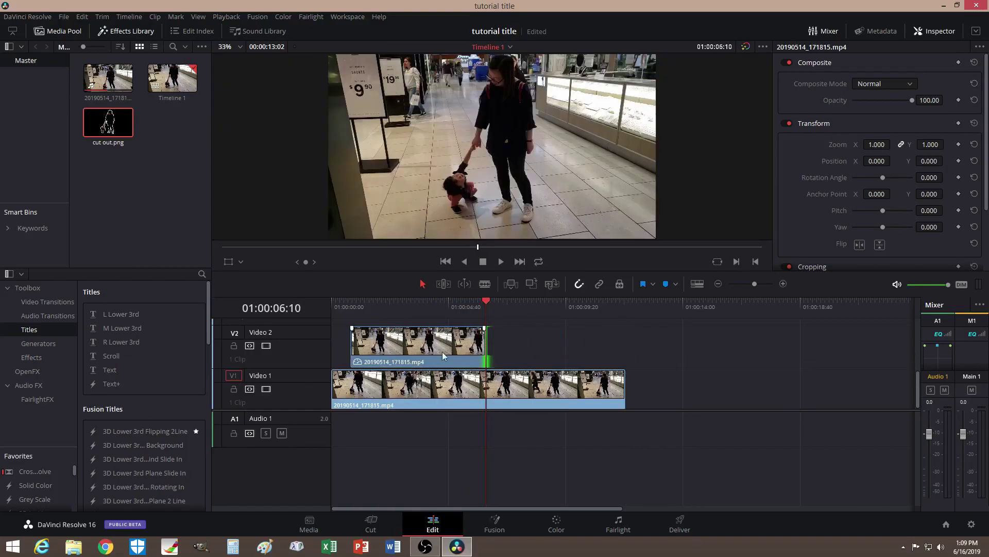
pyautogui.moveTo(483, 301); pyautogui.dragTo(390, 306)
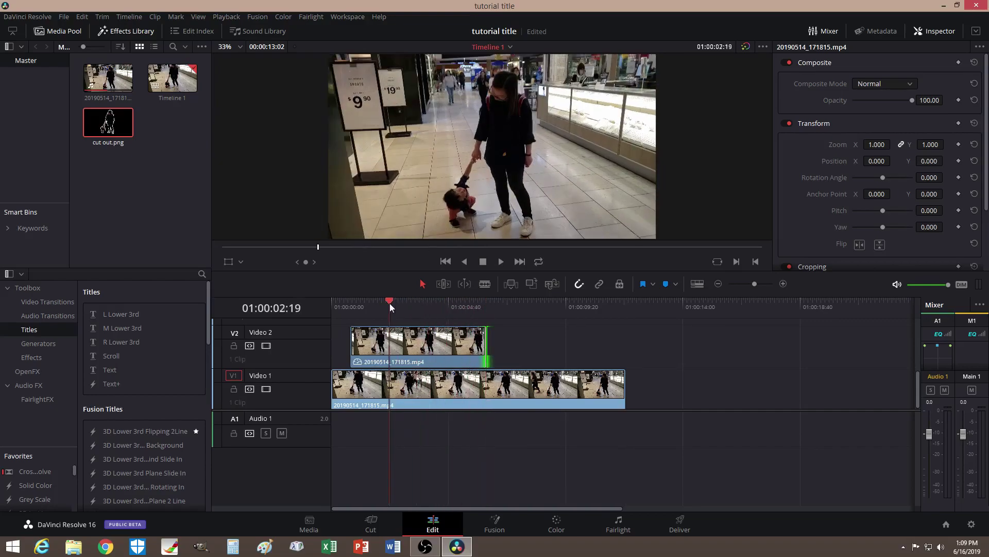
# - Duplicate the freeze-frame clip from Video 2 onto Video 3 at the same position and select the copy
pyautogui.scroll(2, 491, 340)
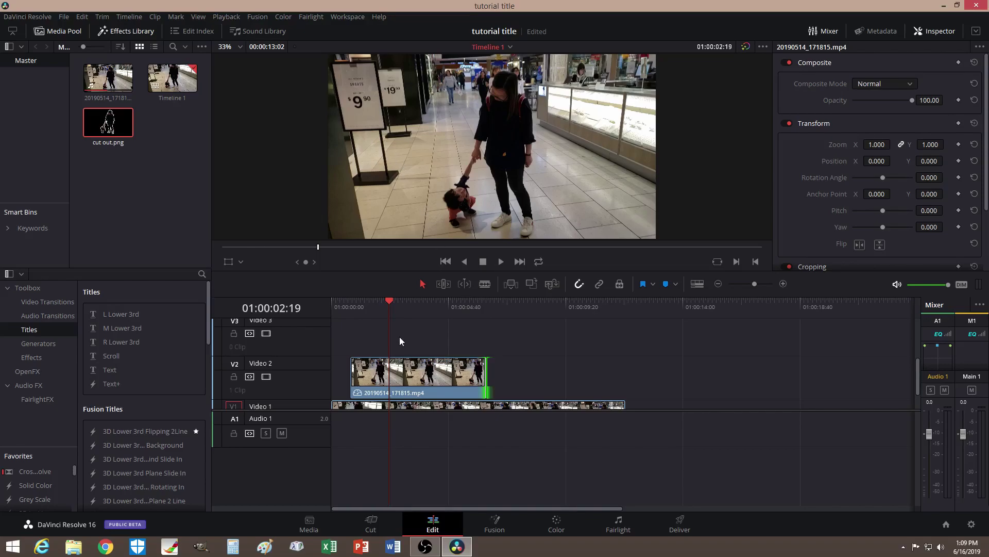
pyautogui.click(413, 376)
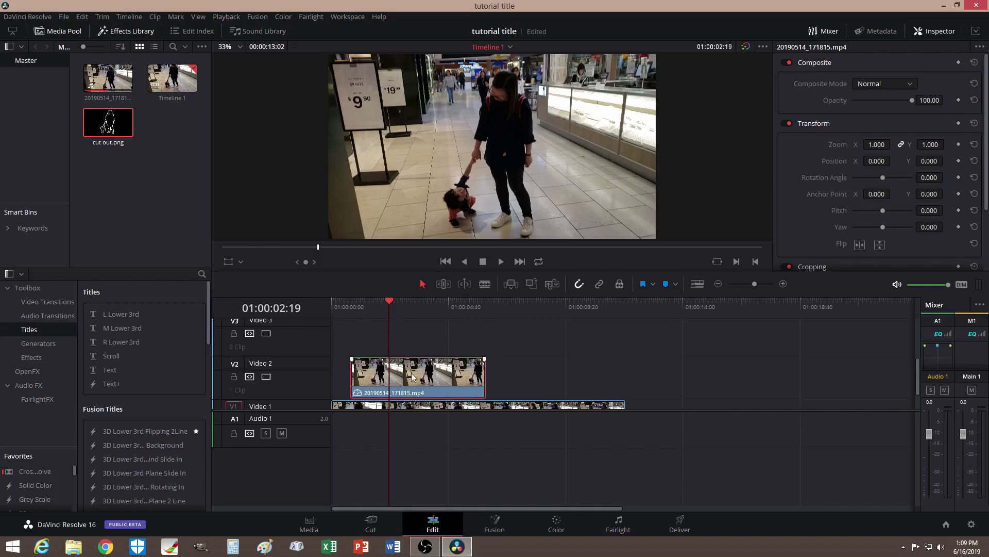
pyautogui.moveTo(412, 376); pyautogui.dragTo(410, 338)
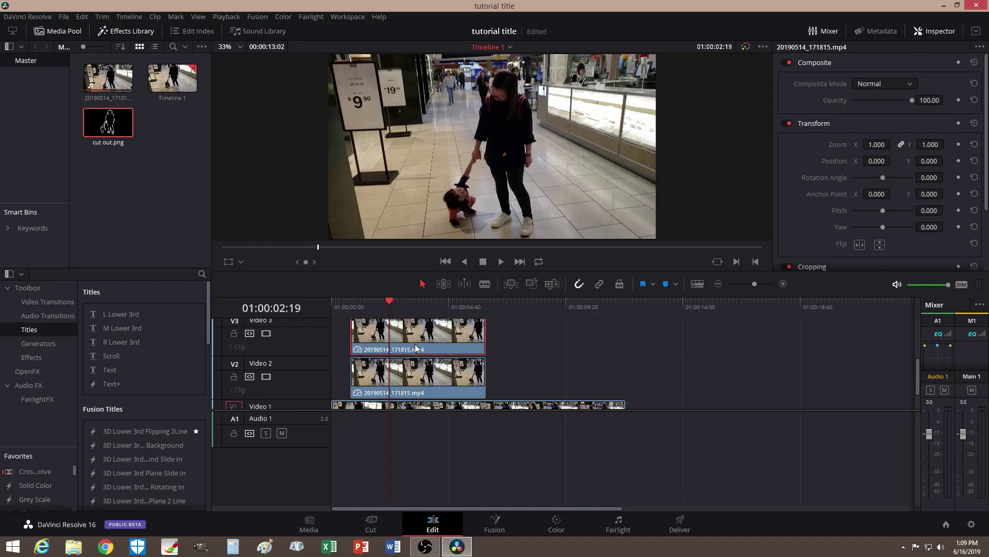
pyautogui.scroll(3, 503, 356)
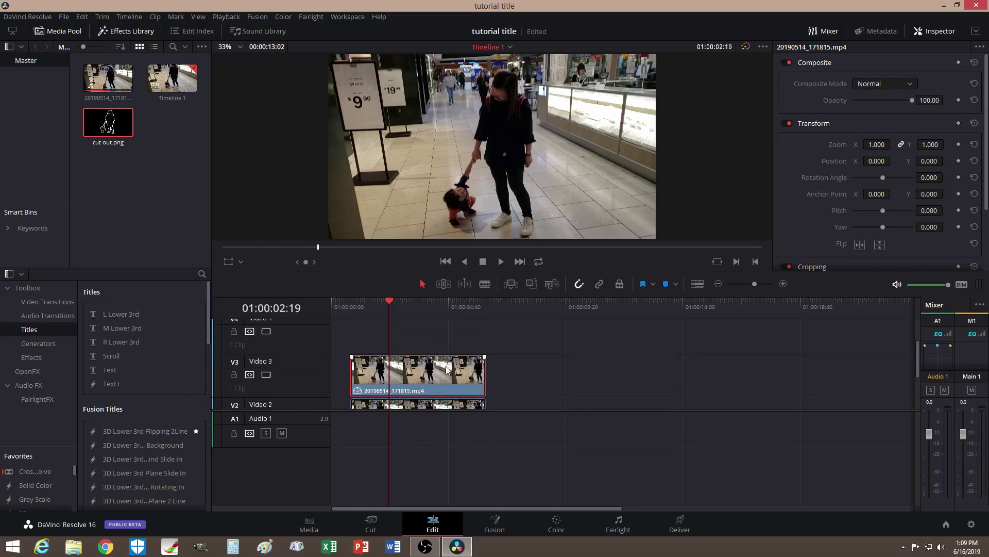
pyautogui.scroll(-3, 430, 347)
pyautogui.click(416, 395)
pyautogui.scroll(2, 533, 326)
pyautogui.click(449, 357)
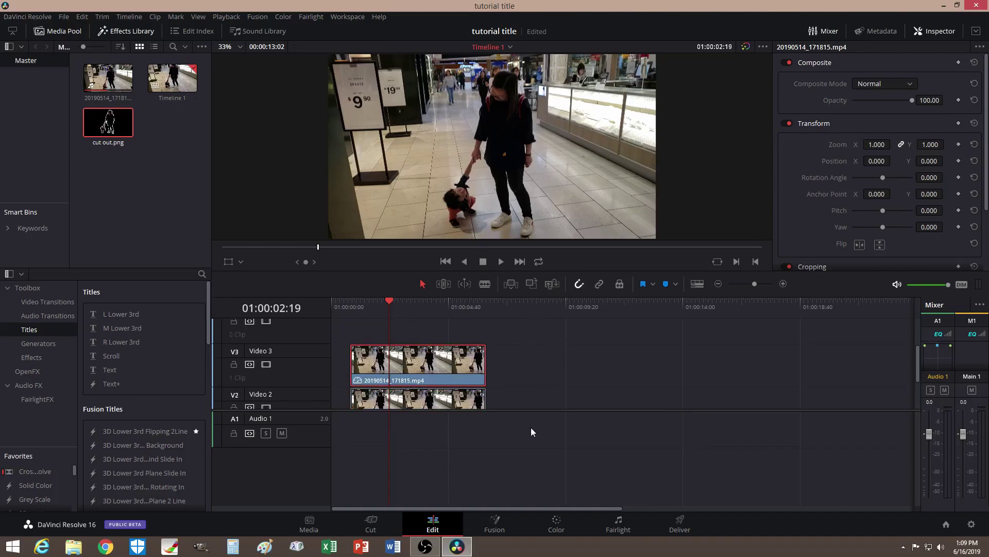
# - On the Color page, tint the Video 2 freeze frame magenta by setting Lift to R 0.19, G -0.08, B 0.19
pyautogui.click(557, 530)
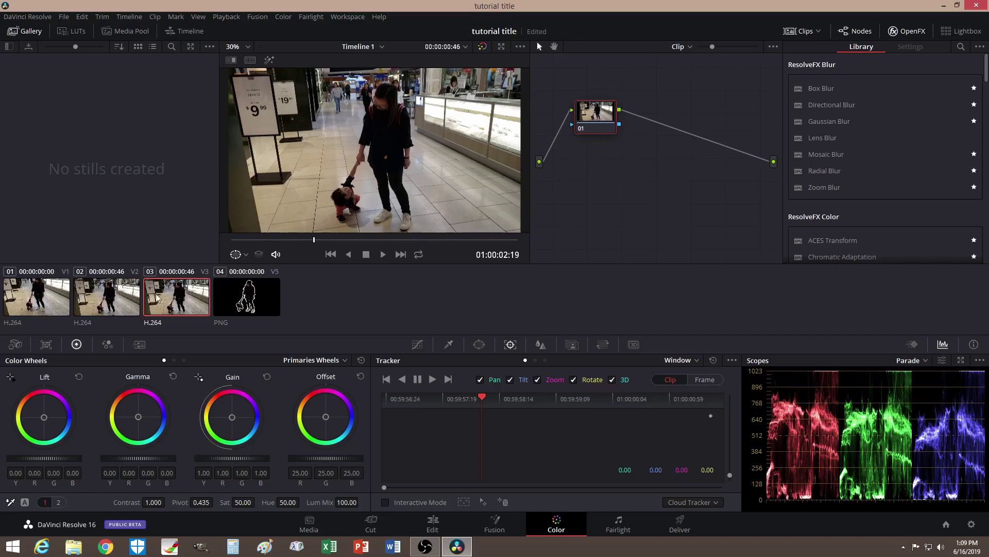
pyautogui.click(383, 254)
pyautogui.click(367, 255)
pyautogui.click(111, 296)
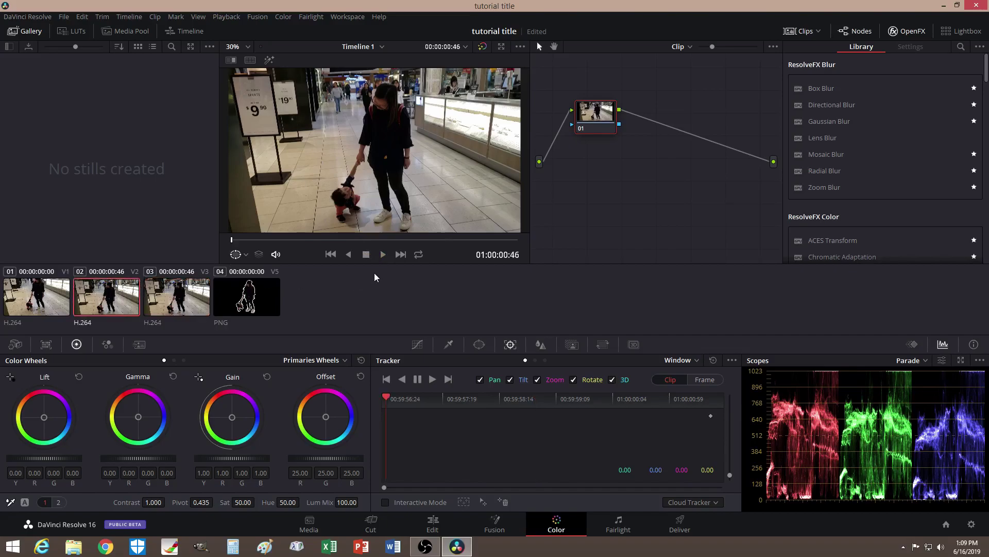
pyautogui.click(383, 255)
pyautogui.click(367, 255)
pyautogui.moveTo(44, 417); pyautogui.dragTo(53, 406)
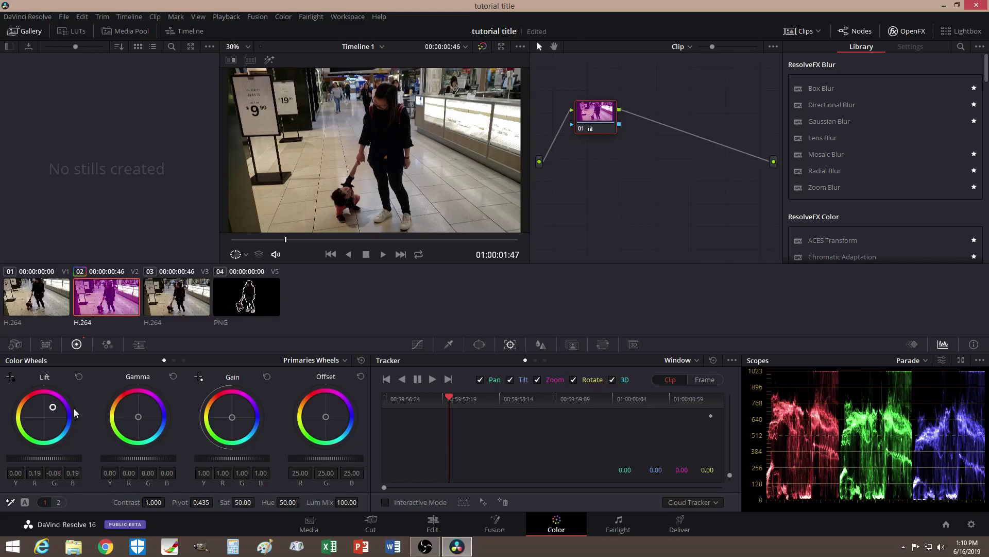
# - Tint the Video 3 freeze frame yellow by setting Gain to R 1.02, G 1.06, B 0.32
pyautogui.click(173, 297)
pyautogui.moveTo(232, 420); pyautogui.dragTo(223, 416)
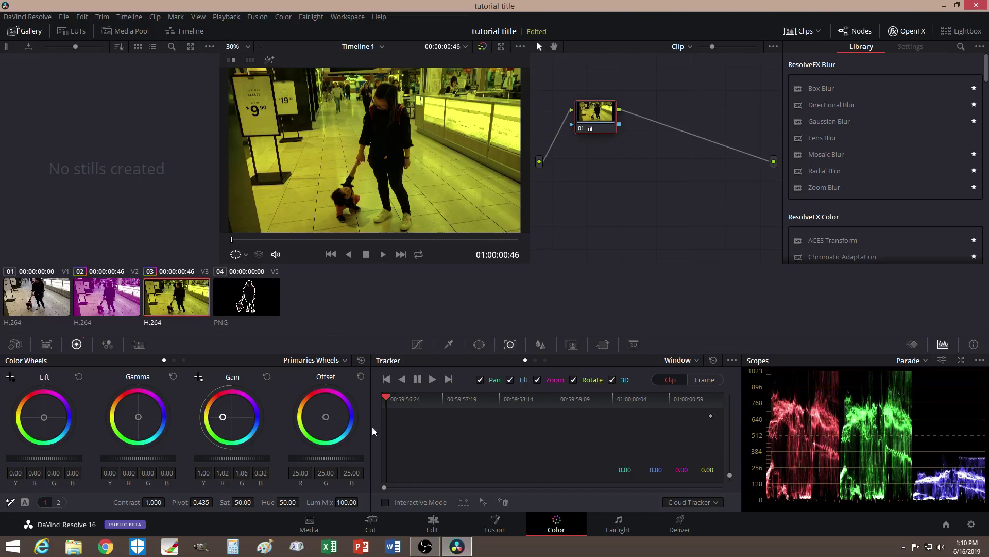
# - Return to the Edit page, select the Video 3 freeze frame and scrub the playhead to 01:00:02:16
pyautogui.click(432, 523)
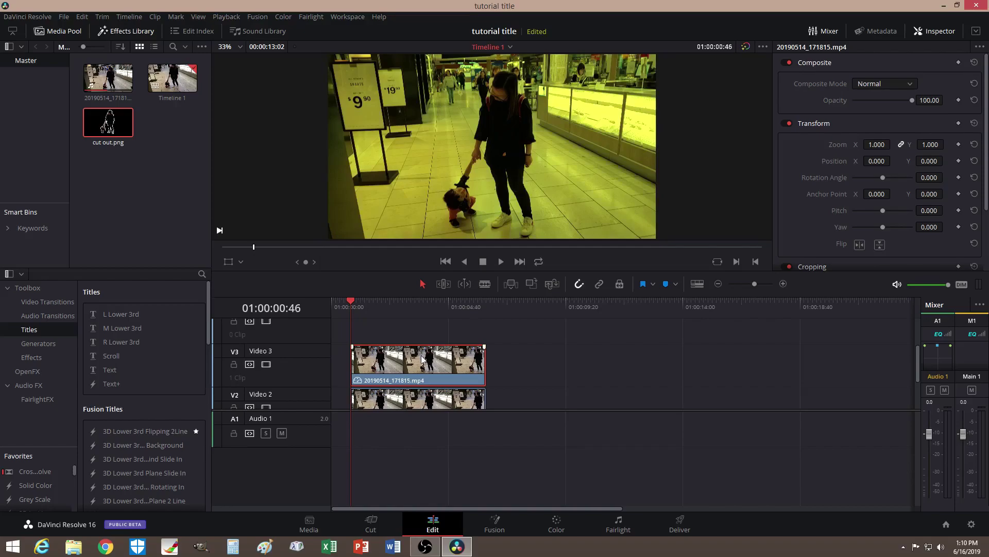
pyautogui.moveTo(348, 301); pyautogui.dragTo(374, 302)
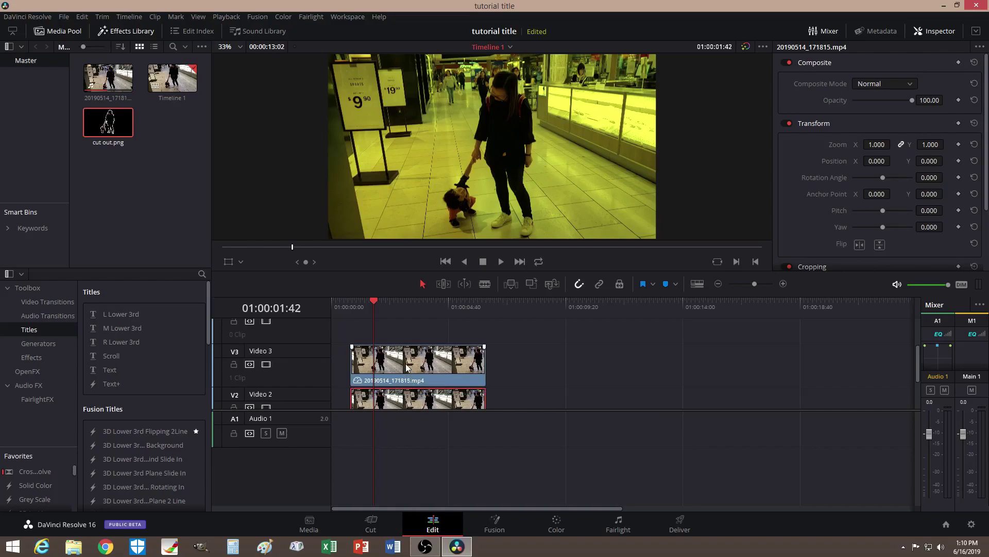
pyautogui.moveTo(407, 368)
pyautogui.mouseDown()
pyautogui.moveTo(454, 368)
pyautogui.moveTo(419, 368)
pyautogui.mouseUp()
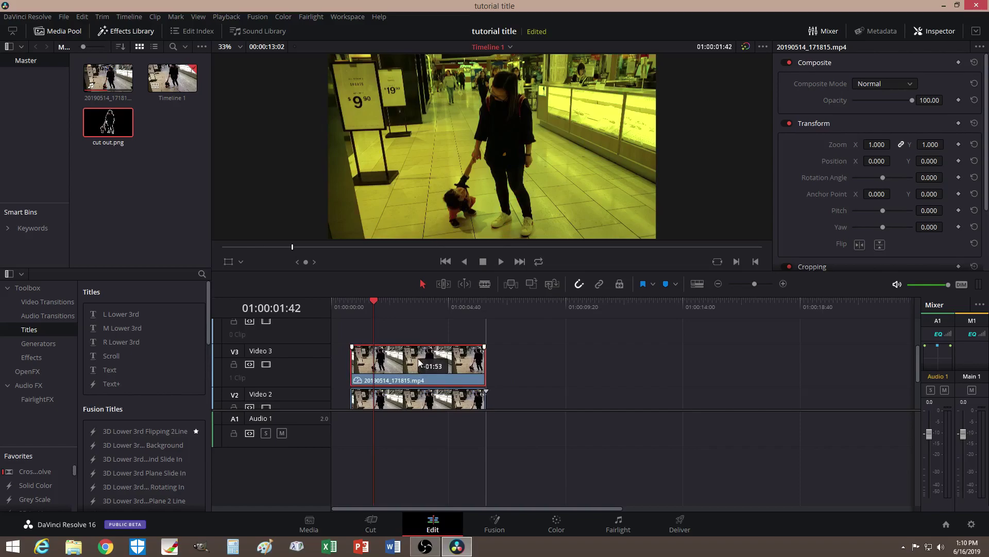
pyautogui.click(378, 305)
pyautogui.scroll(-2, 496, 353)
pyautogui.scroll(2, 496, 354)
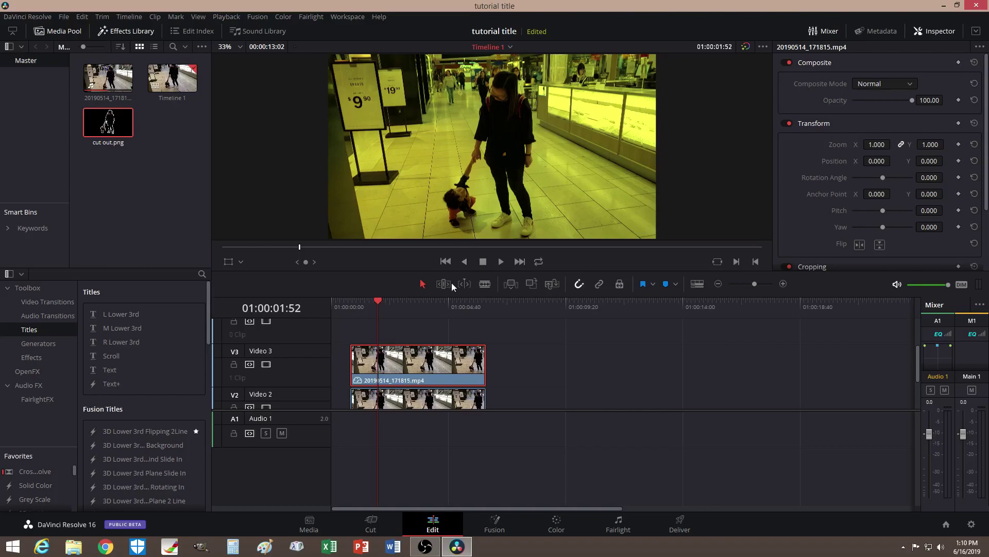
pyautogui.moveTo(381, 304)
pyautogui.mouseDown()
pyautogui.moveTo(397, 302)
pyautogui.moveTo(389, 304)
pyautogui.mouseUp()
# - Try a Crop Left of 985 on the Video 3 freeze frame and return the crop to 0
pyautogui.scroll(-3, 792, 219)
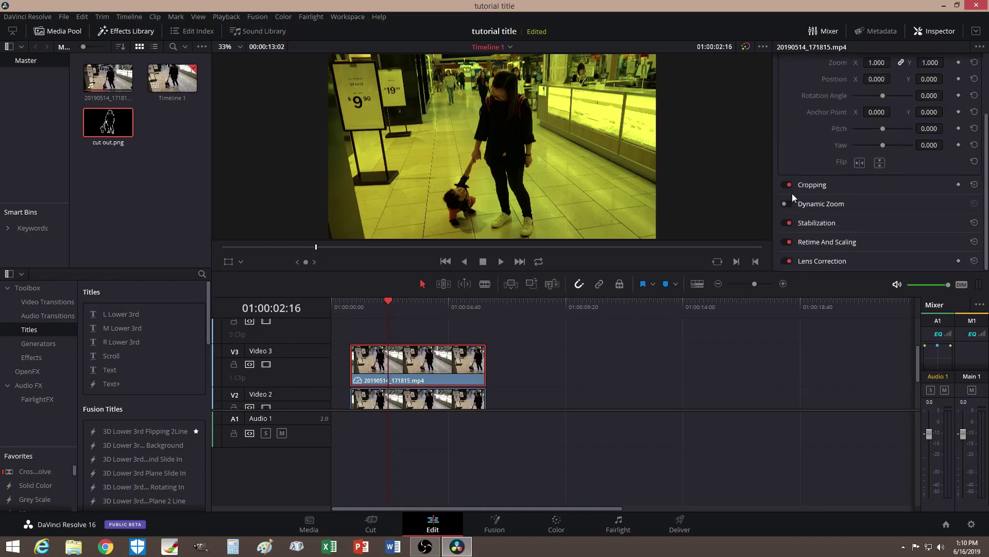
pyautogui.click(806, 185)
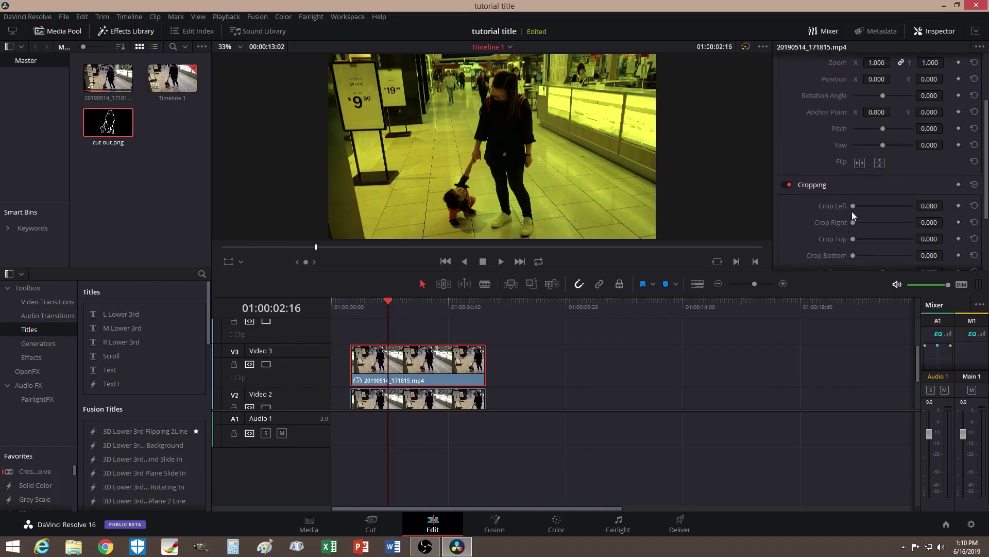
pyautogui.moveTo(852, 207); pyautogui.dragTo(882, 209)
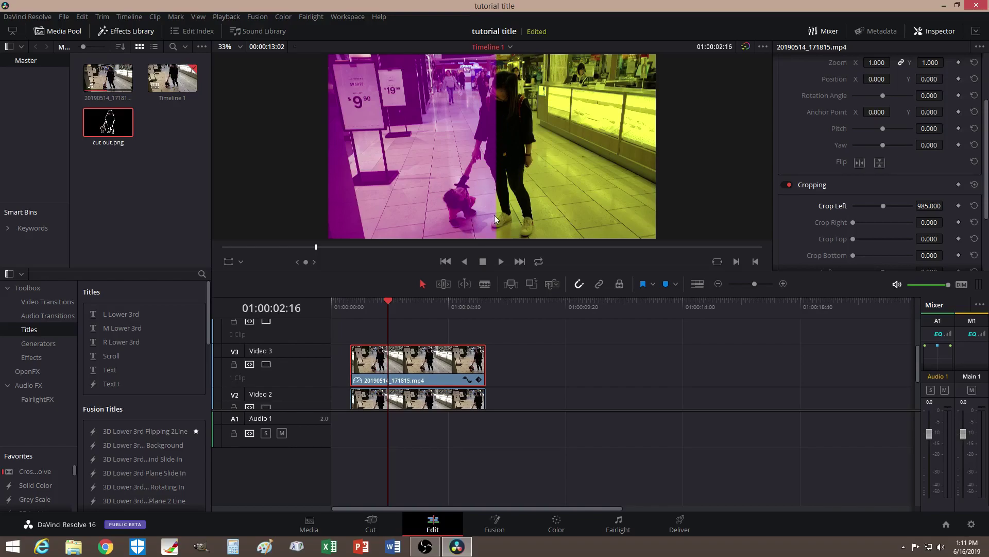
pyautogui.moveTo(884, 205); pyautogui.dragTo(821, 212)
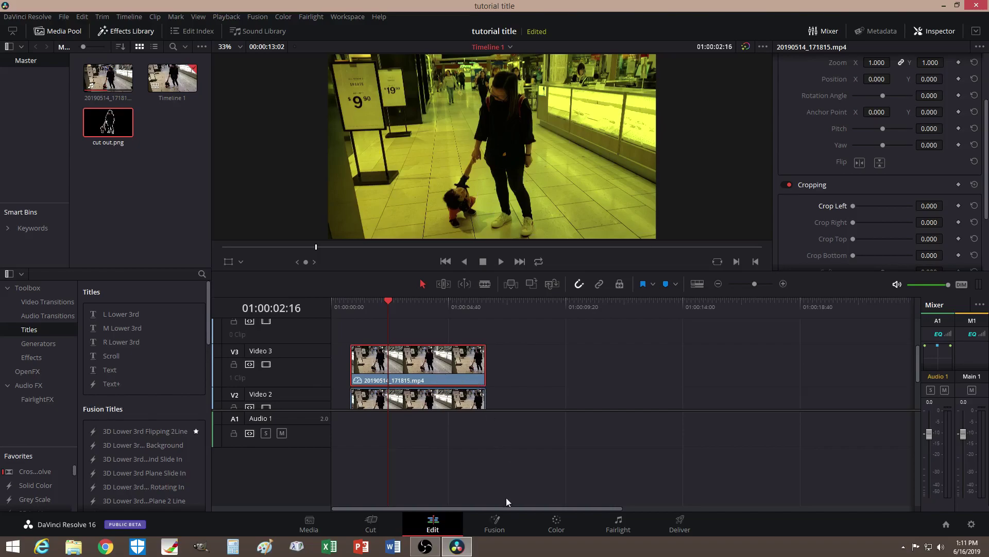
# - Check the Video 3 freeze frame on the Fusion page and convert it into a new Fusion clip on the timeline
pyautogui.click(496, 525)
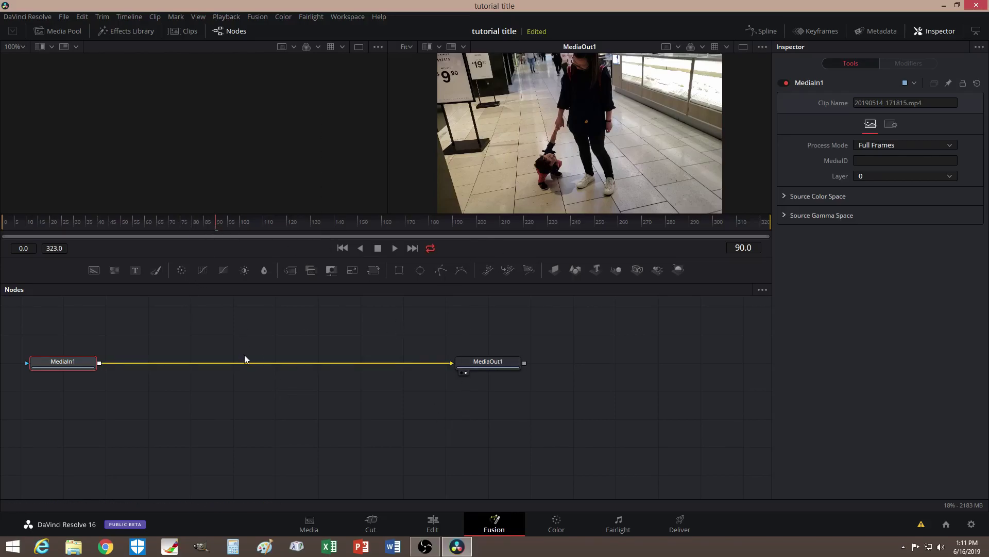
pyautogui.click(432, 525)
pyautogui.rightClick(416, 368)
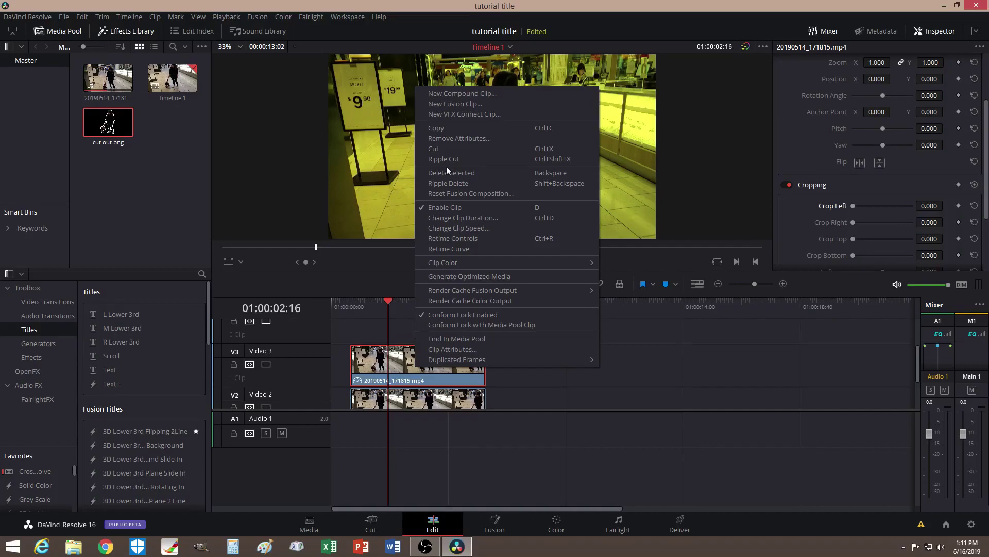
pyautogui.click(460, 106)
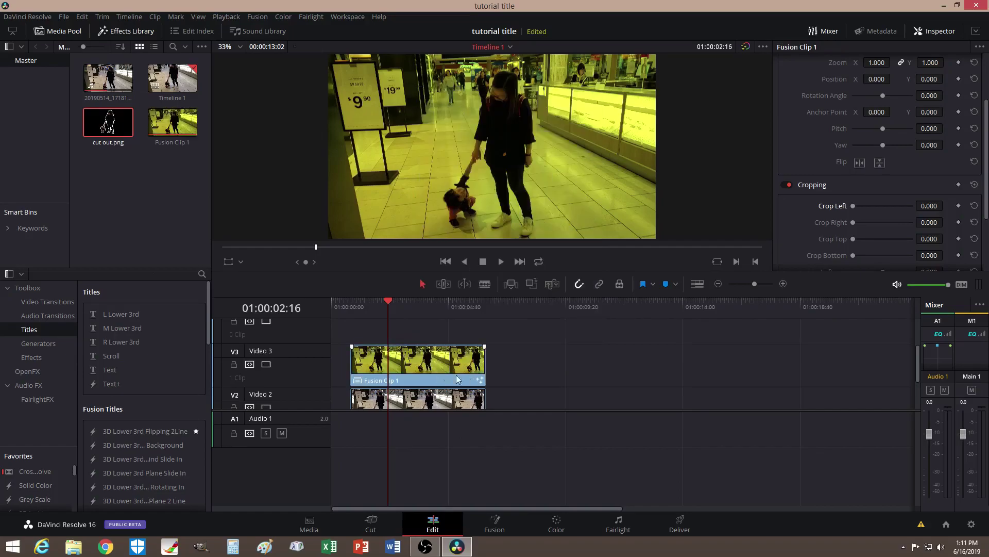
# - Open the new Fusion clip on the Fusion page and space the MediaIn1 and MediaOut1 nodes farther apart
pyautogui.click(559, 528)
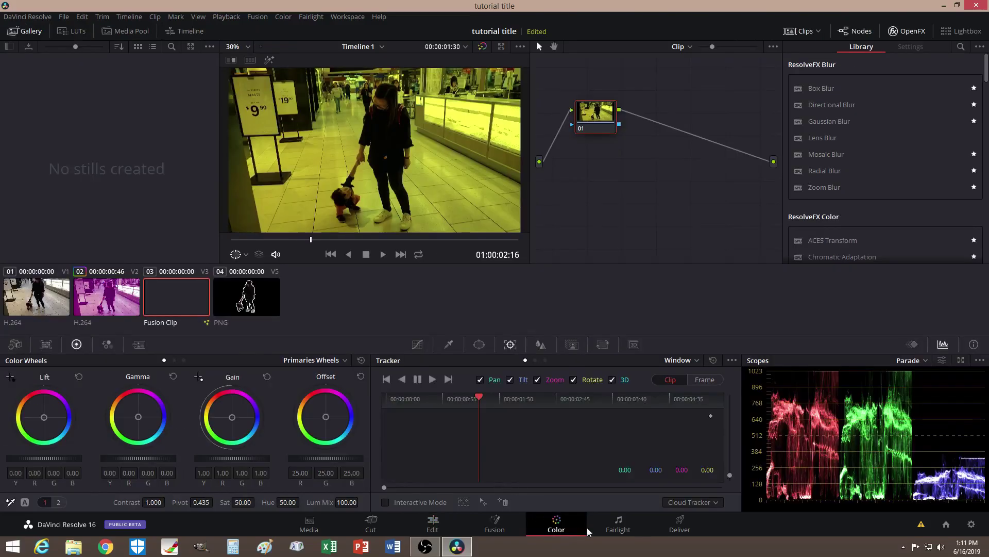
pyautogui.click(495, 526)
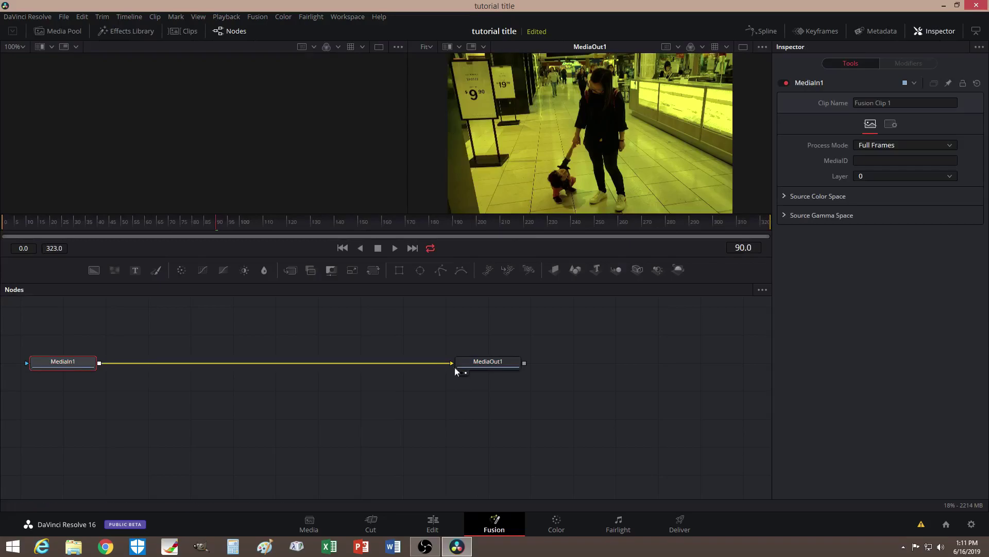
pyautogui.moveTo(486, 367); pyautogui.dragTo(599, 395)
pyautogui.moveTo(73, 369); pyautogui.dragTo(116, 399)
pyautogui.moveTo(598, 392); pyautogui.dragTo(612, 398)
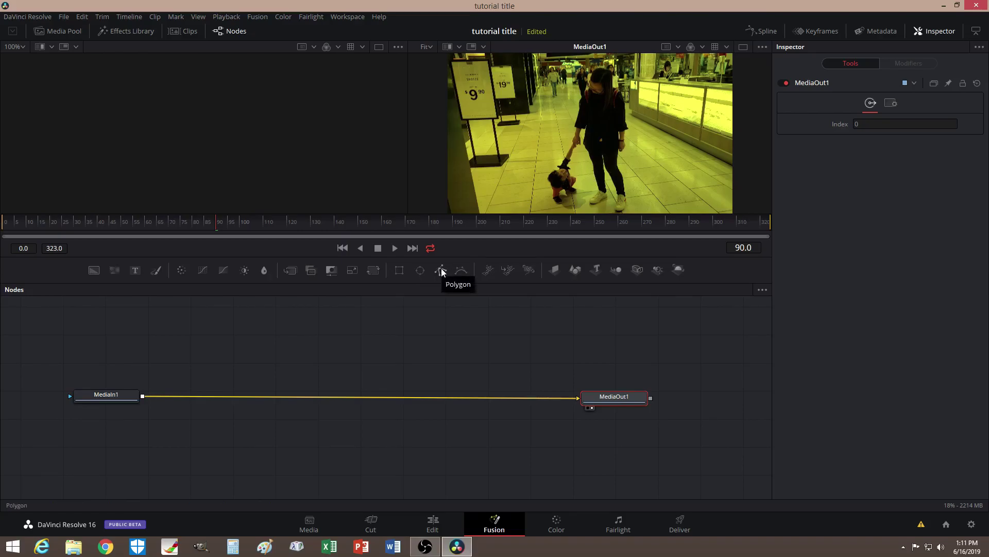
# - Add an unconnected Polygon node above the MediaIn1–MediaOut1 connection and display it in the empty viewer, with the MediaOut1 viewer scaled to 25%
pyautogui.moveTo(442, 272); pyautogui.dragTo(349, 325)
pyautogui.moveTo(287, 338); pyautogui.dragTo(288, 338)
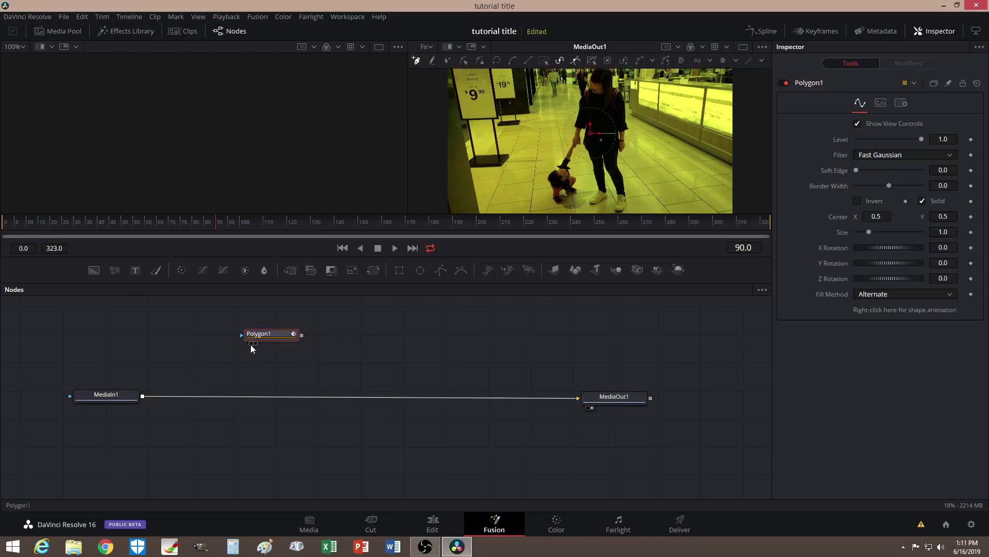
pyautogui.click(251, 344)
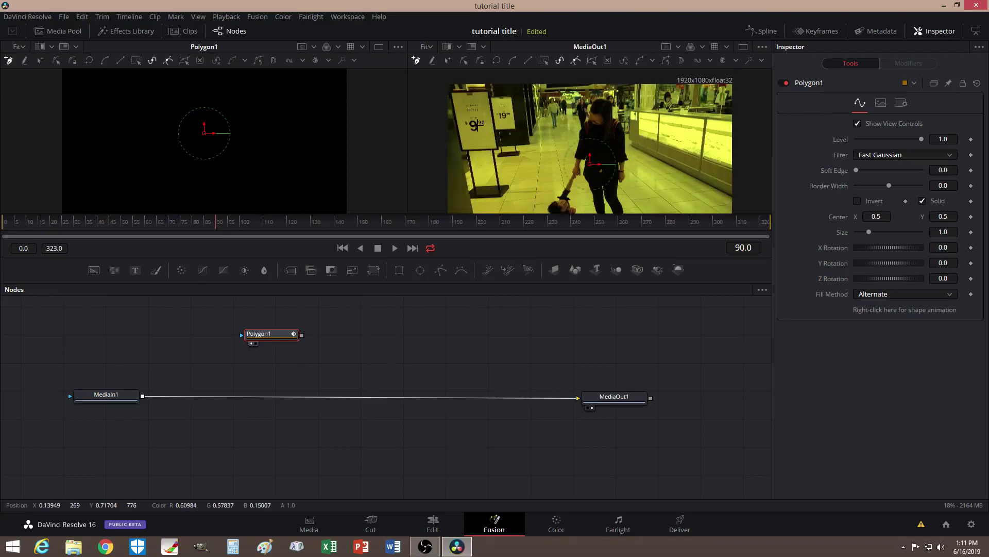
pyautogui.click(427, 47)
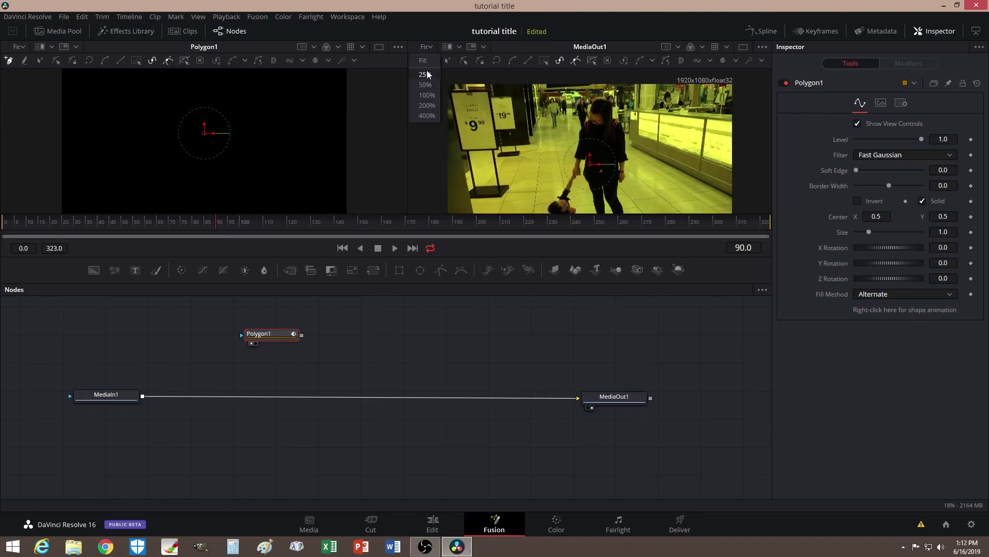
pyautogui.click(427, 74)
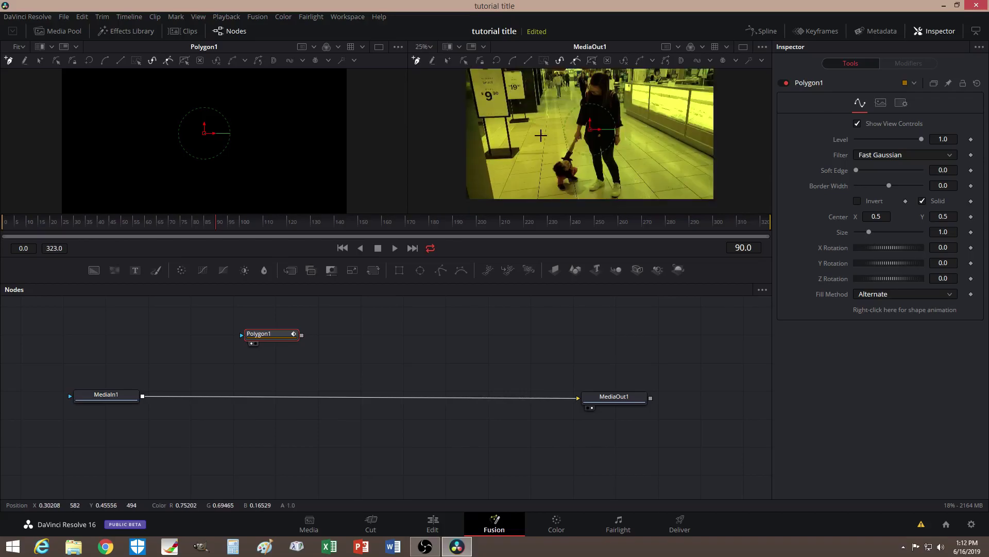
pyautogui.moveTo(505, 258); pyautogui.dragTo(507, 310)
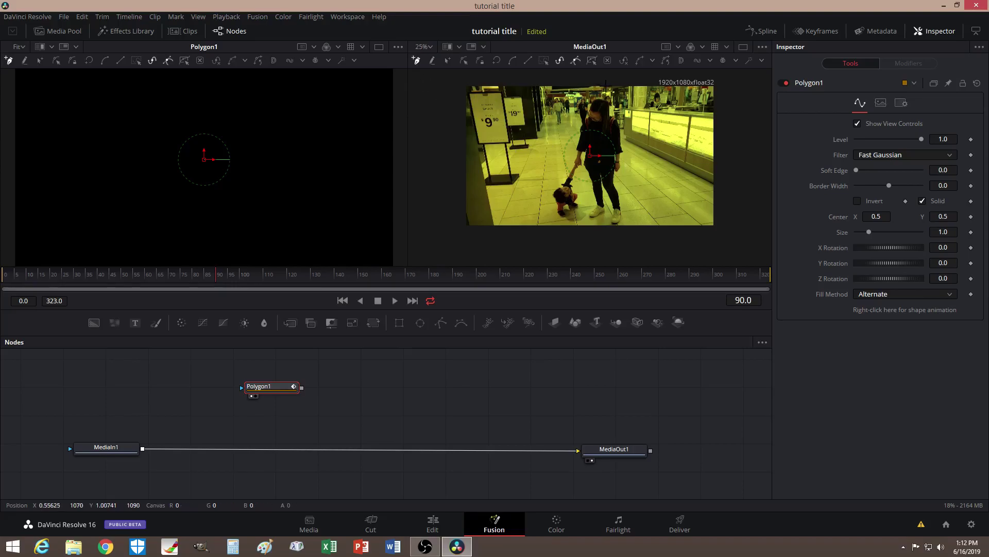
# - Draw a closed polygon mask over the left half of the frame with a slanted edge through the woman, and adjust its lower-left points
pyautogui.click(606, 84)
pyautogui.click(578, 227)
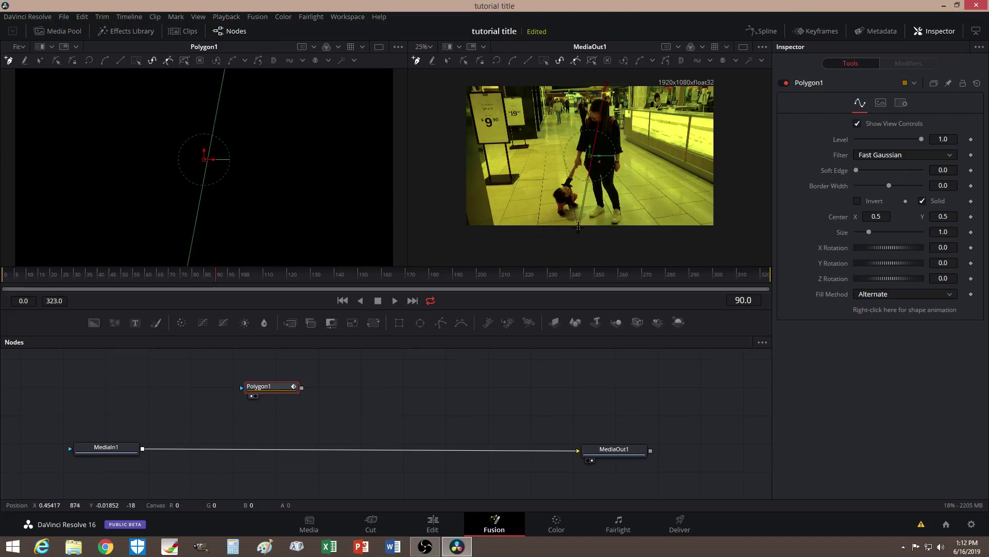
pyautogui.click(497, 230)
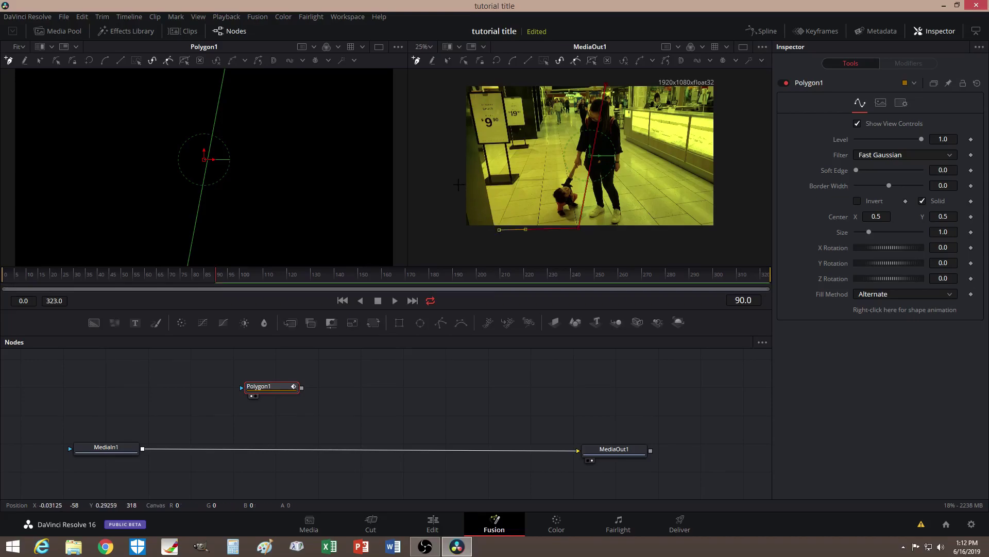
pyautogui.moveTo(459, 115); pyautogui.dragTo(459, 80)
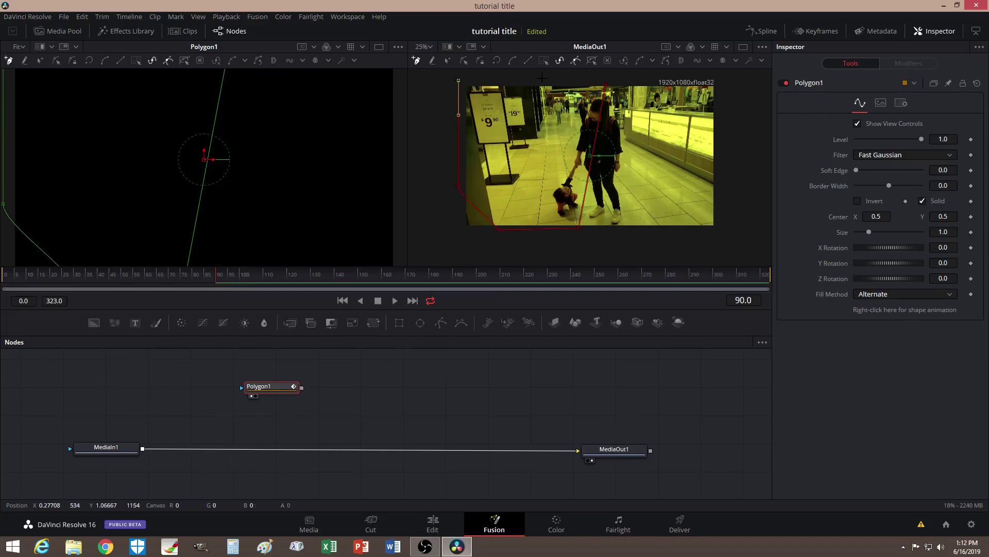
pyautogui.click(605, 80)
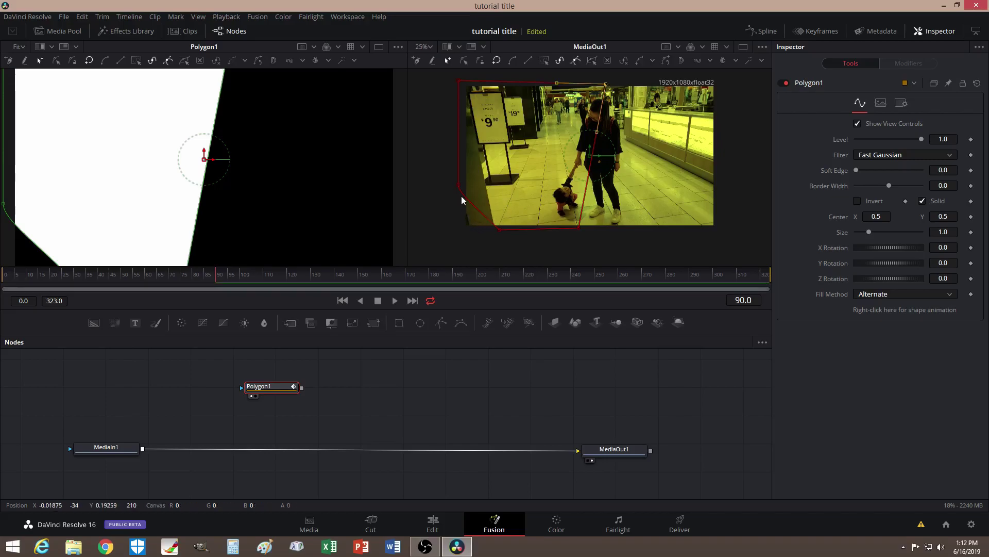
pyautogui.moveTo(458, 185); pyautogui.dragTo(461, 177)
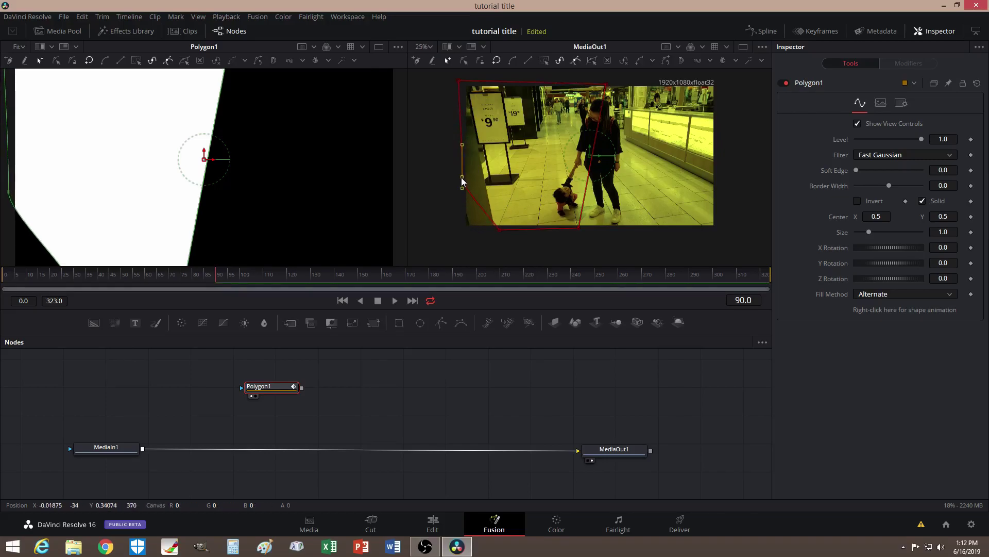
pyautogui.moveTo(501, 229); pyautogui.dragTo(509, 228)
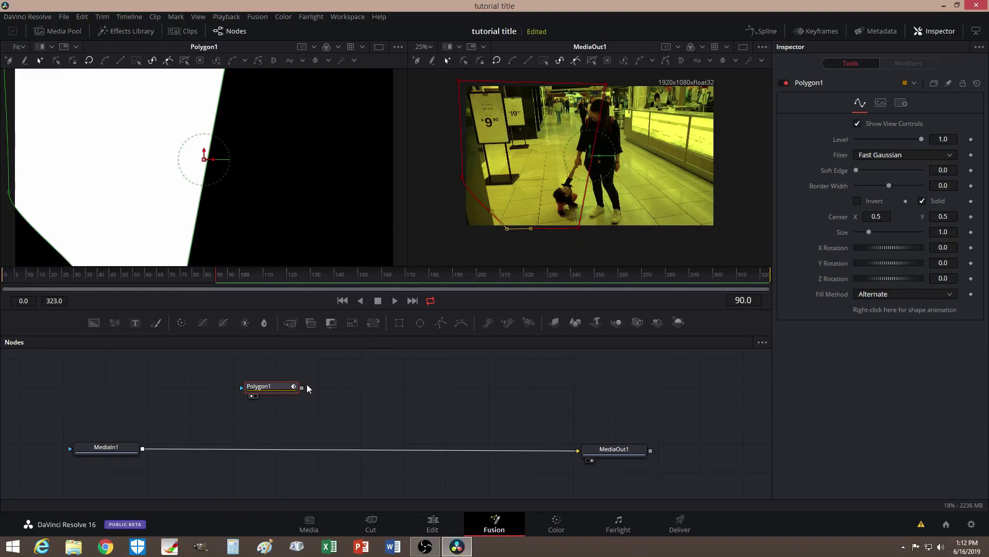
# - Connect the Polygon node to MediaIn1 as its mask and invert the polygon so the yellow fills the opposite side
pyautogui.moveTo(129, 444); pyautogui.dragTo(206, 438)
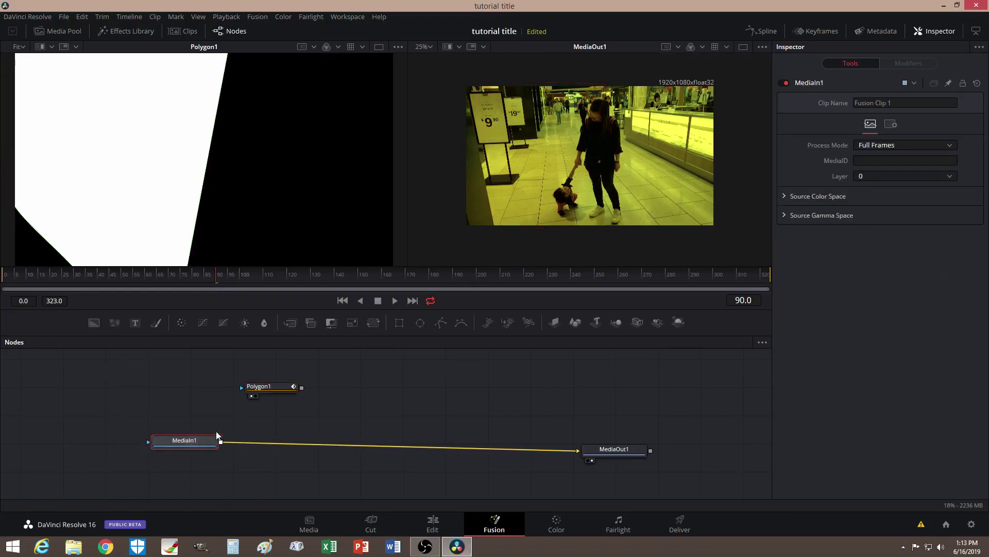
pyautogui.moveTo(302, 387); pyautogui.dragTo(147, 444)
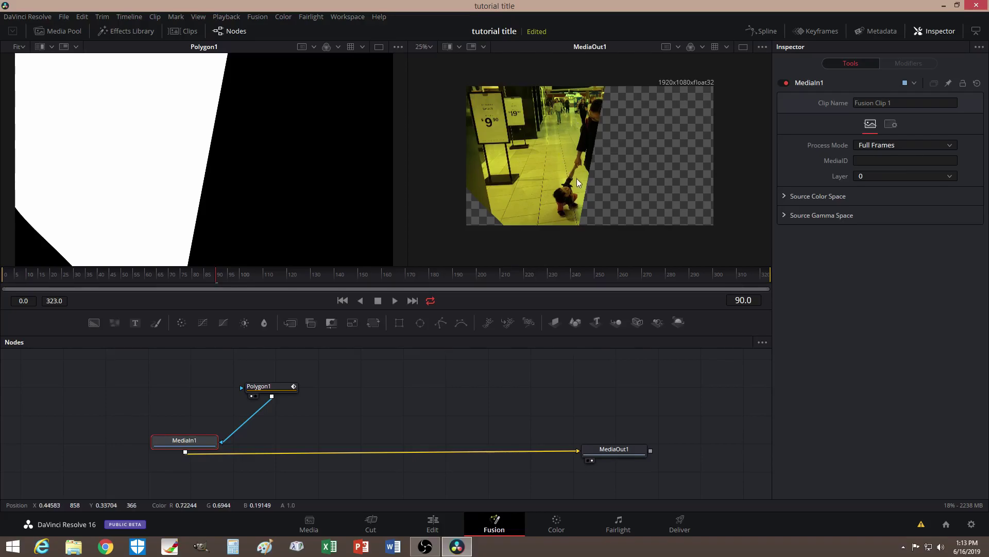
pyautogui.click(270, 389)
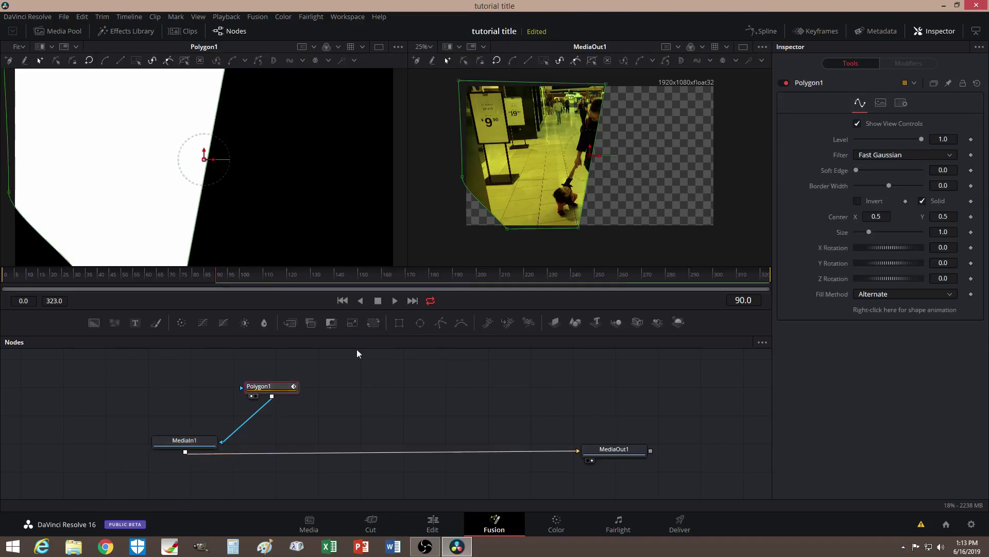
pyautogui.click(858, 202)
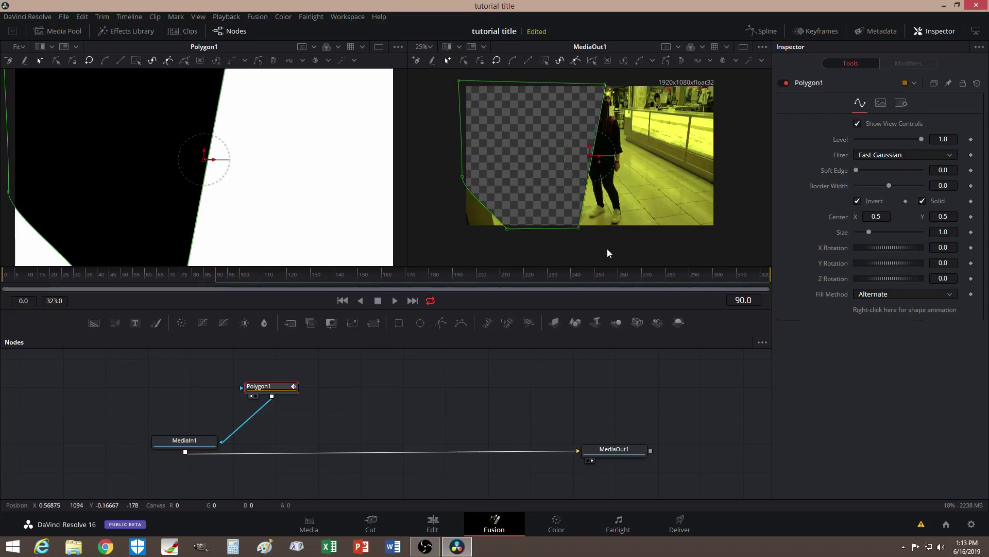
# - On the Edit page, move the cut out.png clip onto Video 4, starting at 01:00:00:46 with Fusion Clip 1
pyautogui.click(438, 528)
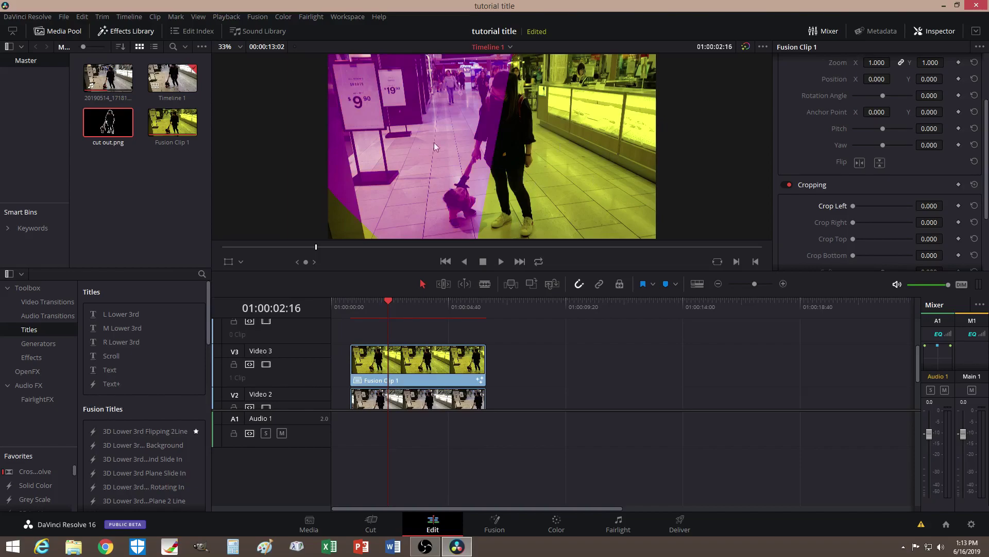
pyautogui.scroll(1, 434, 324)
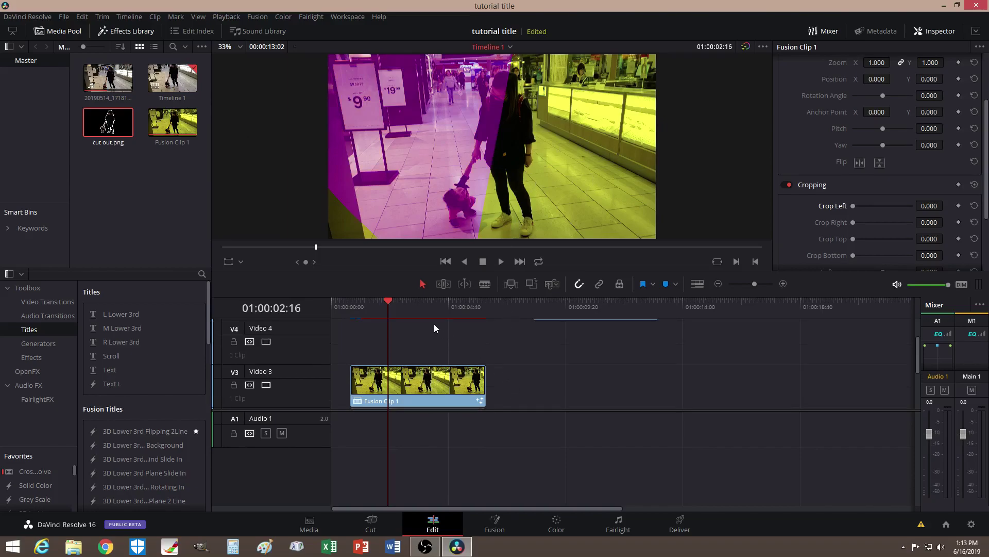
pyautogui.moveTo(388, 301); pyautogui.dragTo(350, 301)
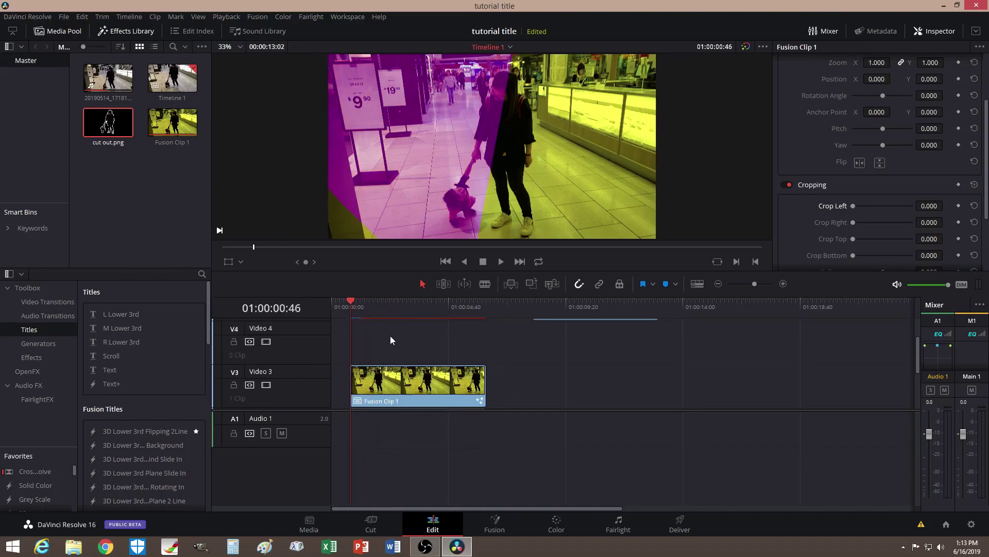
pyautogui.scroll(1, 419, 353)
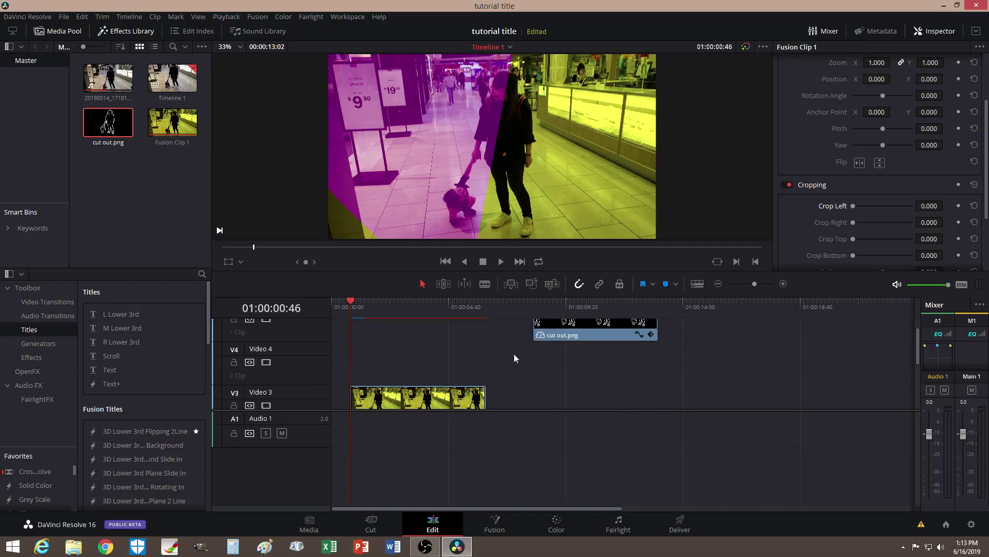
pyautogui.moveTo(595, 327); pyautogui.dragTo(410, 351)
# - Set the cut-out's zoom to 1.210 and position to X -14, Y -80, and extend its end to match the freeze frames
pyautogui.scroll(3, 802, 217)
pyautogui.moveTo(879, 161); pyautogui.dragTo(922, 160)
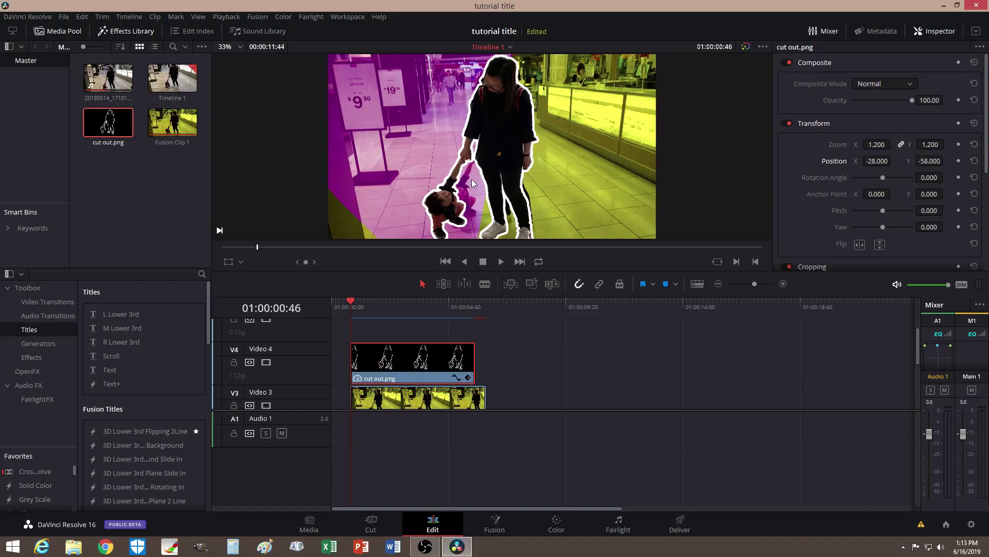
pyautogui.moveTo(876, 145); pyautogui.dragTo(898, 144)
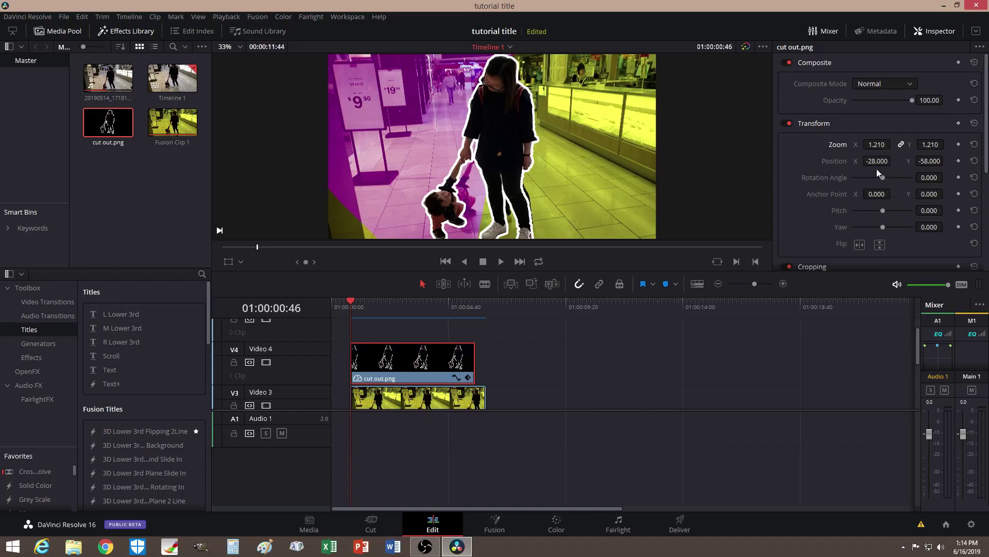
pyautogui.moveTo(874, 162); pyautogui.dragTo(918, 160)
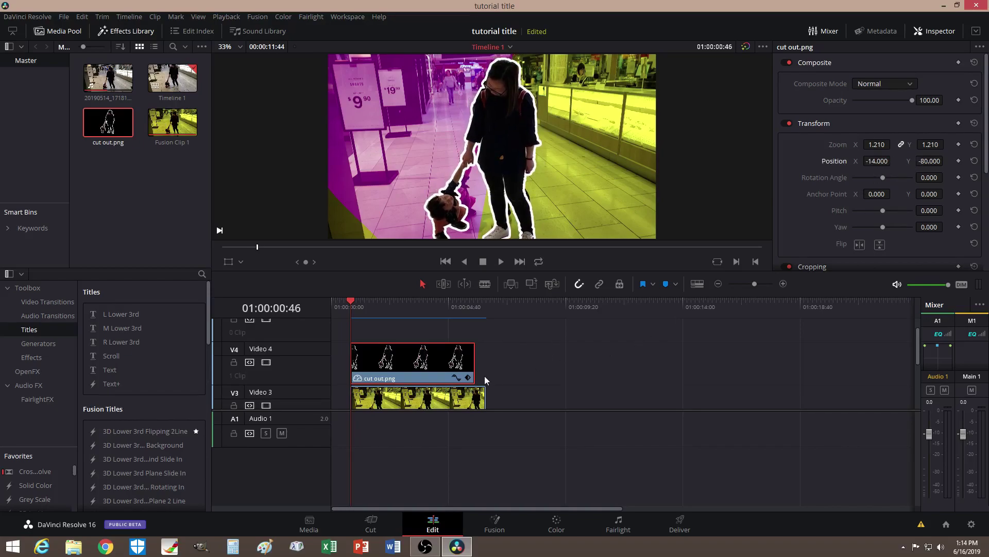
pyautogui.moveTo(474, 361); pyautogui.dragTo(481, 360)
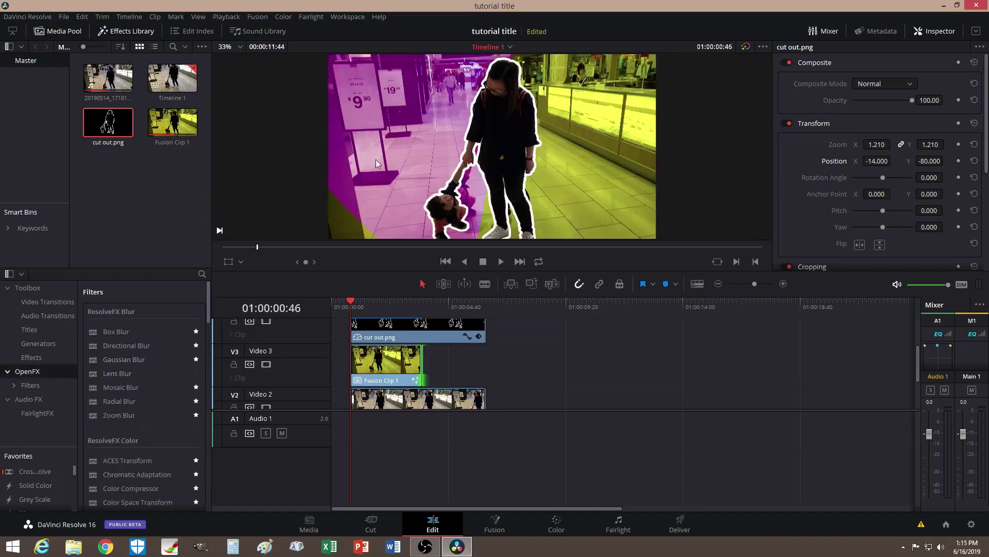
# - Apply the Gaussian Blur effect to the magenta freeze frame on Video 2
pyautogui.scroll(-1, 421, 186)
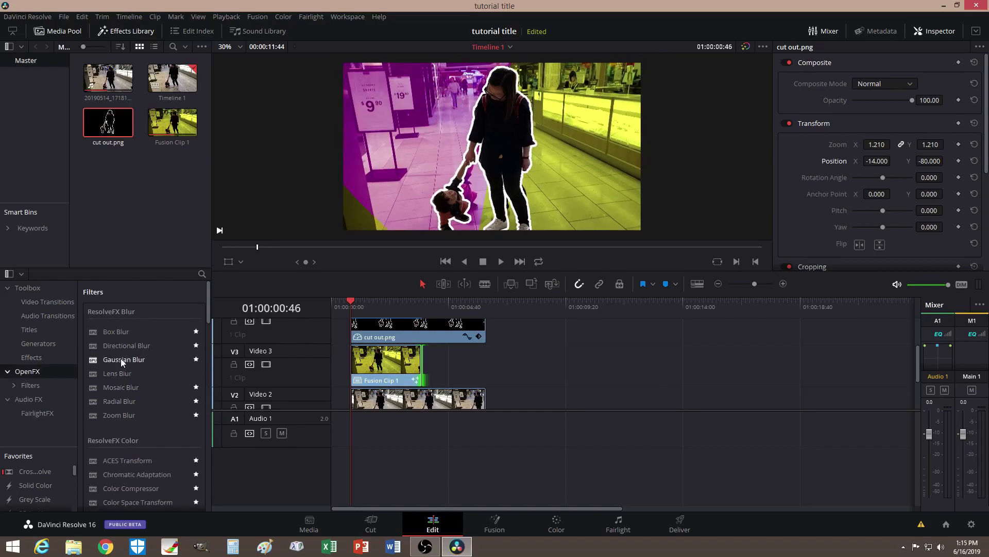
pyautogui.moveTo(119, 359); pyautogui.dragTo(396, 368)
pyautogui.scroll(1, 522, 349)
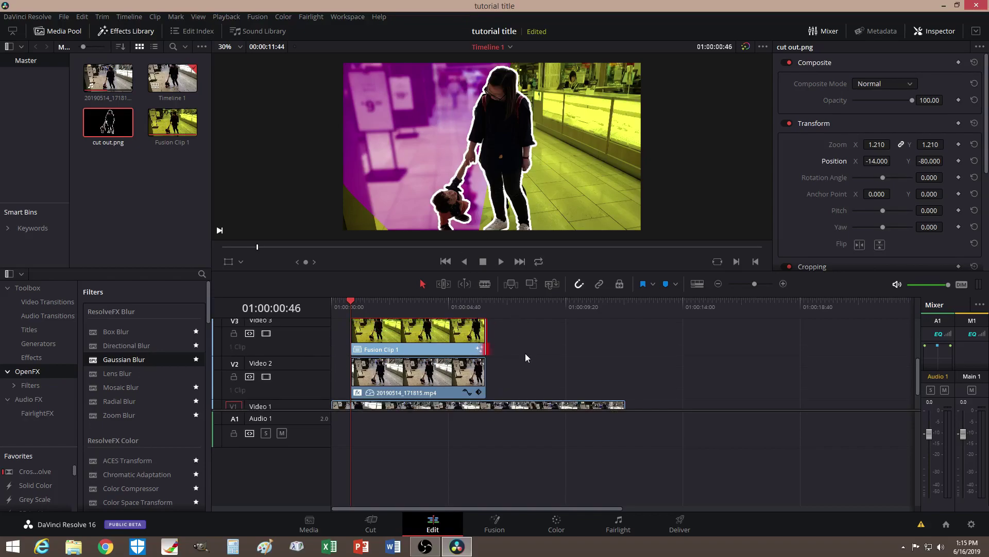
pyautogui.scroll(1, 511, 348)
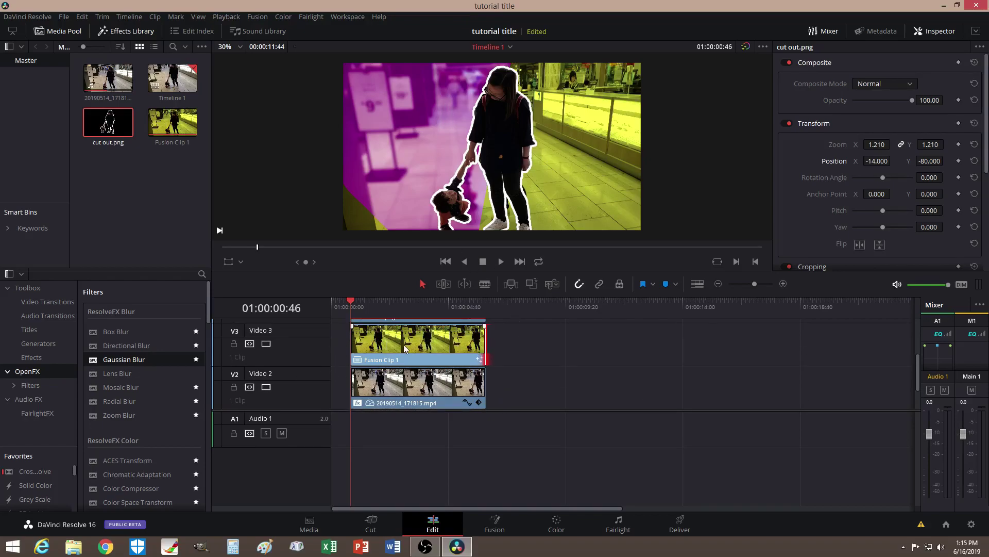
pyautogui.click(385, 343)
pyautogui.scroll(3, 496, 372)
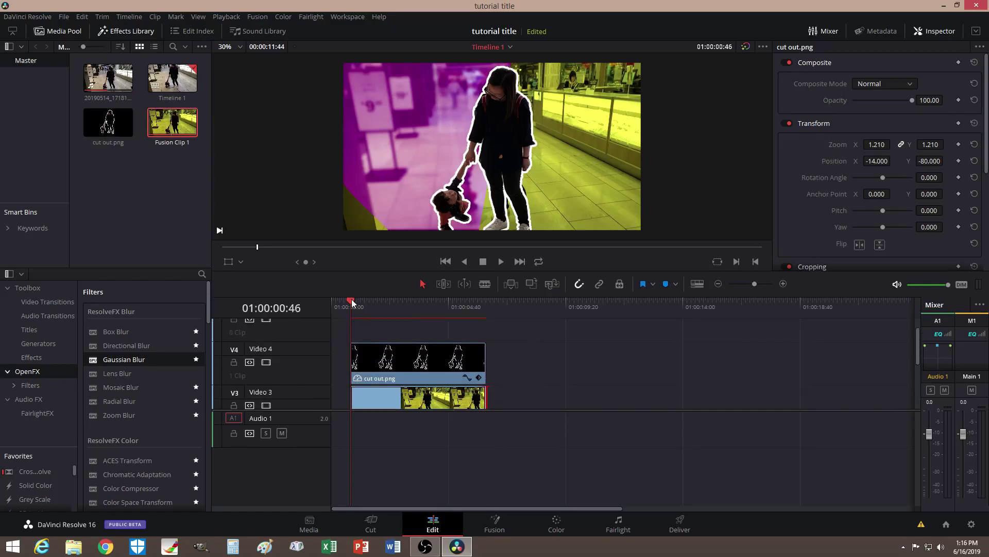
# - Select the cut-out clip on Video 4 and play the layered title from before its start
pyautogui.moveTo(351, 299)
pyautogui.mouseDown()
pyautogui.moveTo(424, 308)
pyautogui.moveTo(357, 308)
pyautogui.mouseUp()
pyautogui.click(427, 365)
pyautogui.moveTo(351, 301); pyautogui.dragTo(337, 301)
pyautogui.click(501, 261)
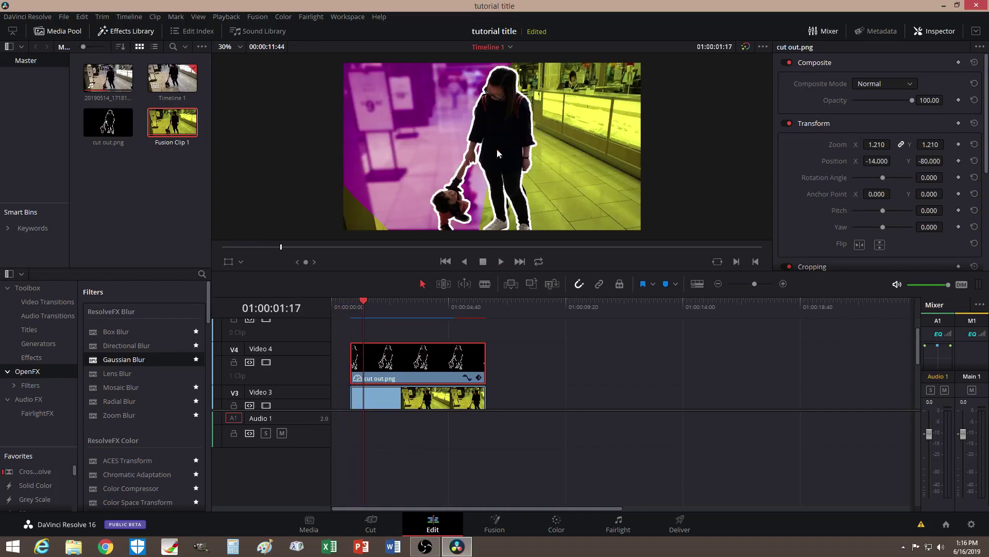
# - Enable Dynamic Zoom with Linear ease on the cut-out clip and swap its direction so it starts at the smaller framing
pyautogui.moveTo(364, 299); pyautogui.dragTo(355, 300)
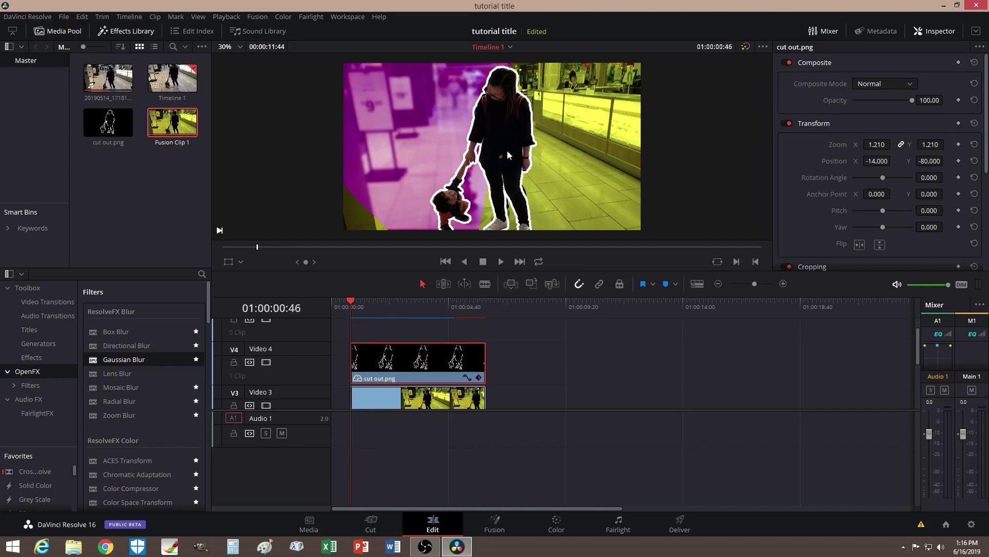
pyautogui.scroll(-1, 765, 212)
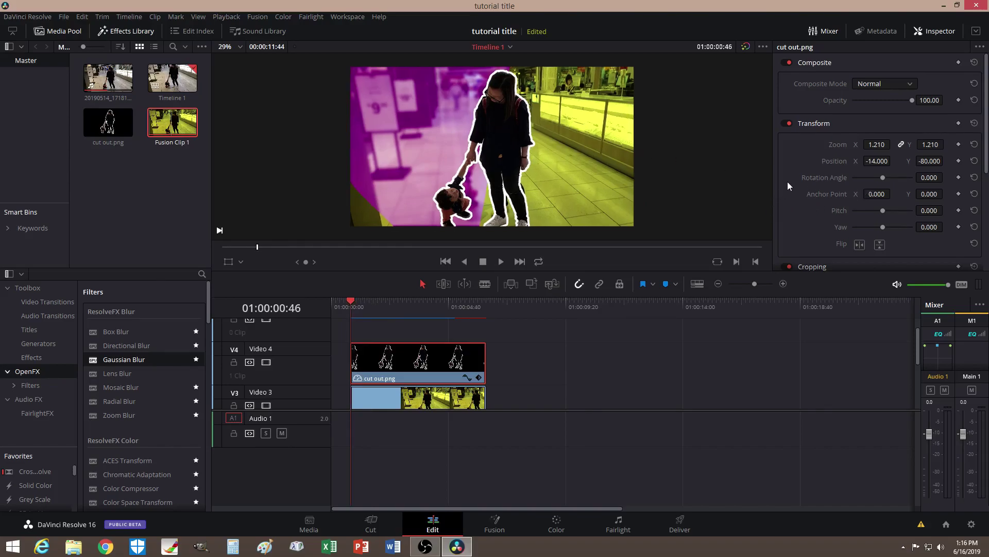
pyautogui.scroll(-3, 789, 205)
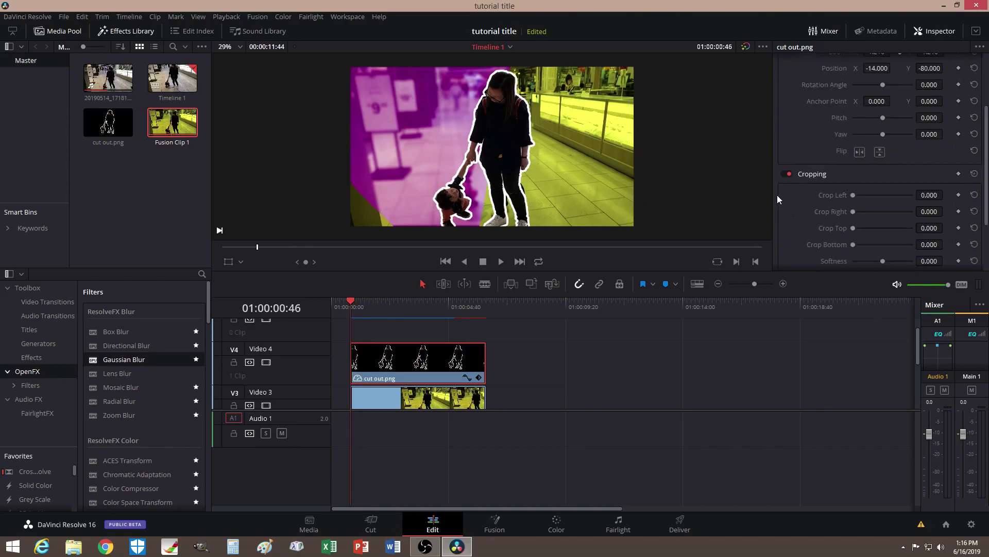
pyautogui.scroll(-3, 788, 192)
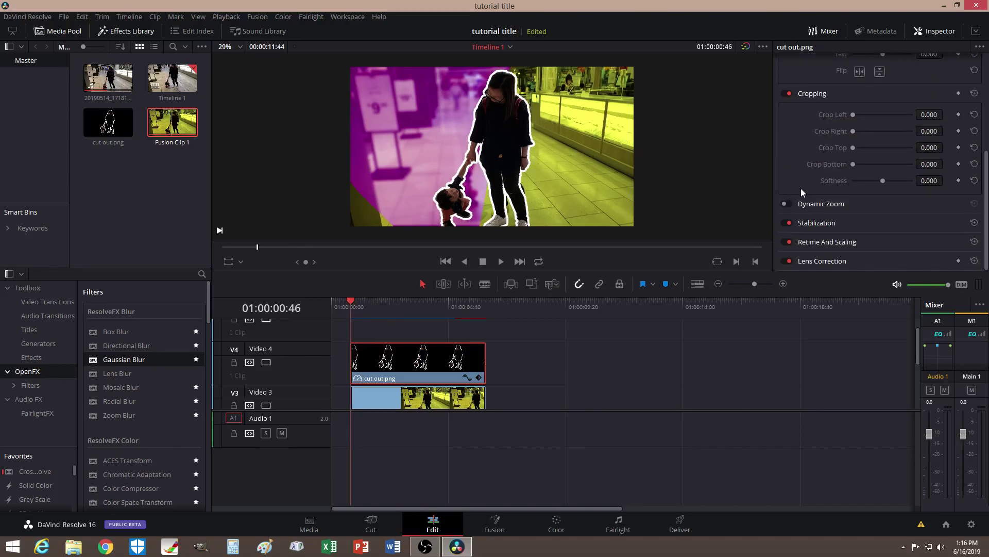
pyautogui.click(821, 205)
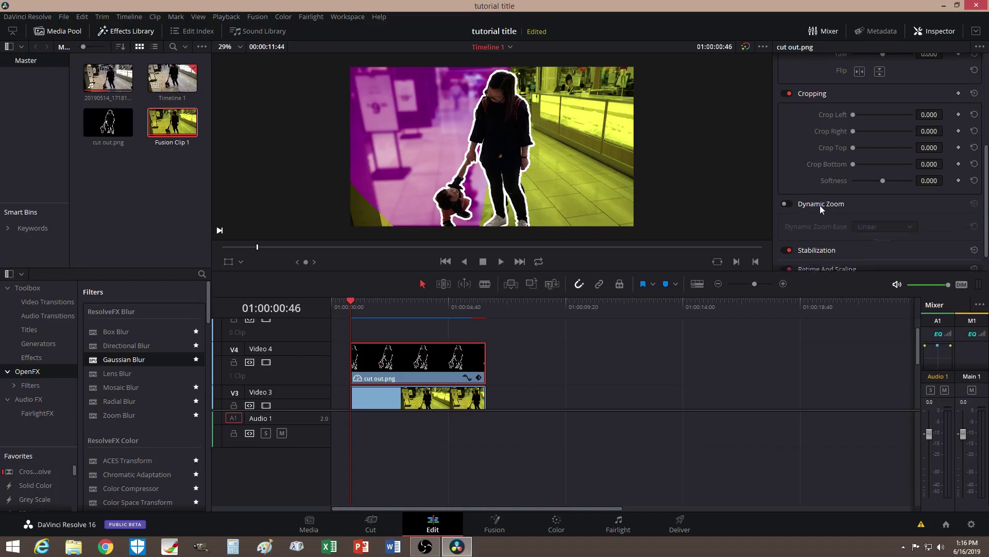
pyautogui.click(788, 204)
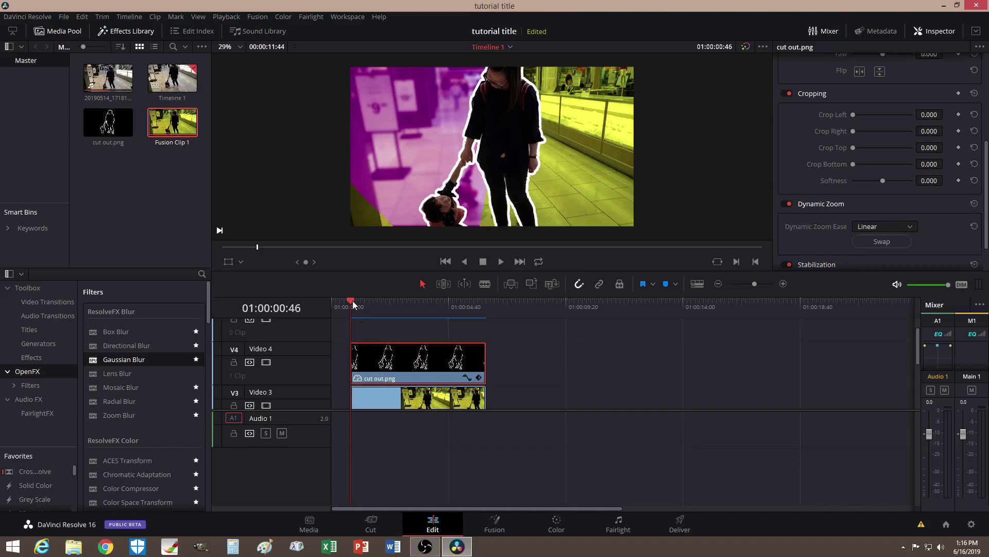
pyautogui.moveTo(355, 300)
pyautogui.mouseDown()
pyautogui.moveTo(477, 309)
pyautogui.moveTo(353, 306)
pyautogui.mouseUp()
pyautogui.click(870, 246)
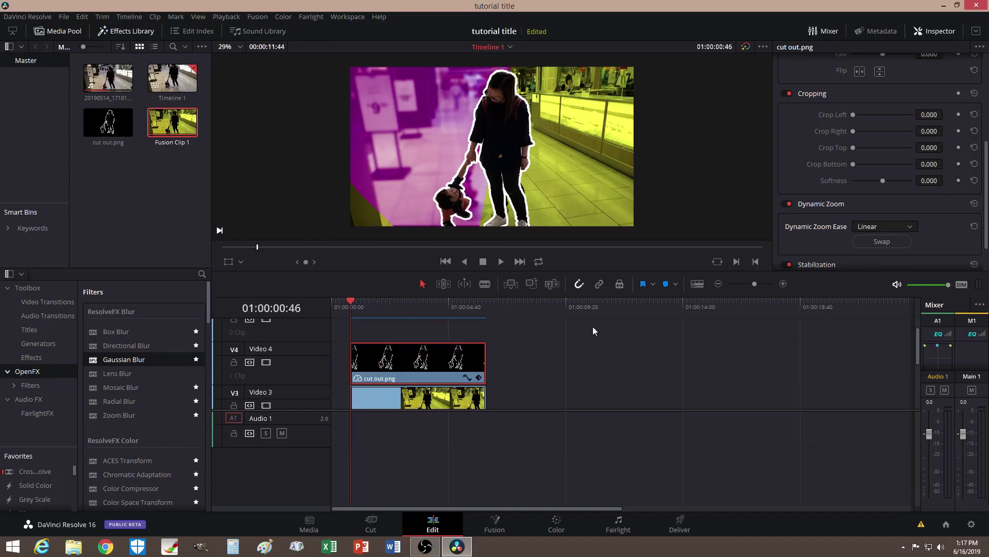
# - Keyframe the cut-out's rotation angle from -4.500 on its first frame to 2.500 on its last frame, 01:00:06:09
pyautogui.scroll(3, 792, 168)
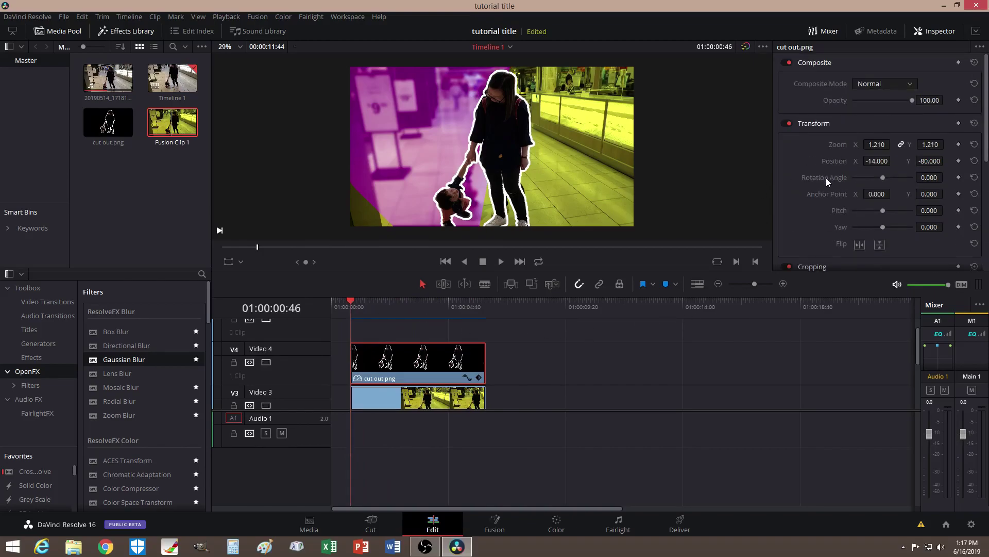
pyautogui.click(959, 177)
pyautogui.moveTo(928, 178); pyautogui.dragTo(905, 177)
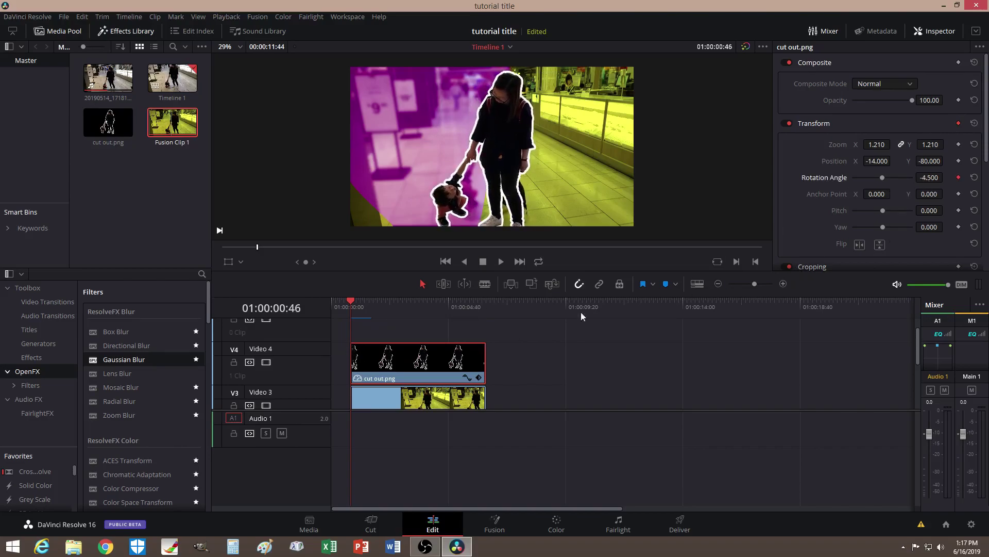
pyautogui.moveTo(350, 300); pyautogui.dragTo(480, 310)
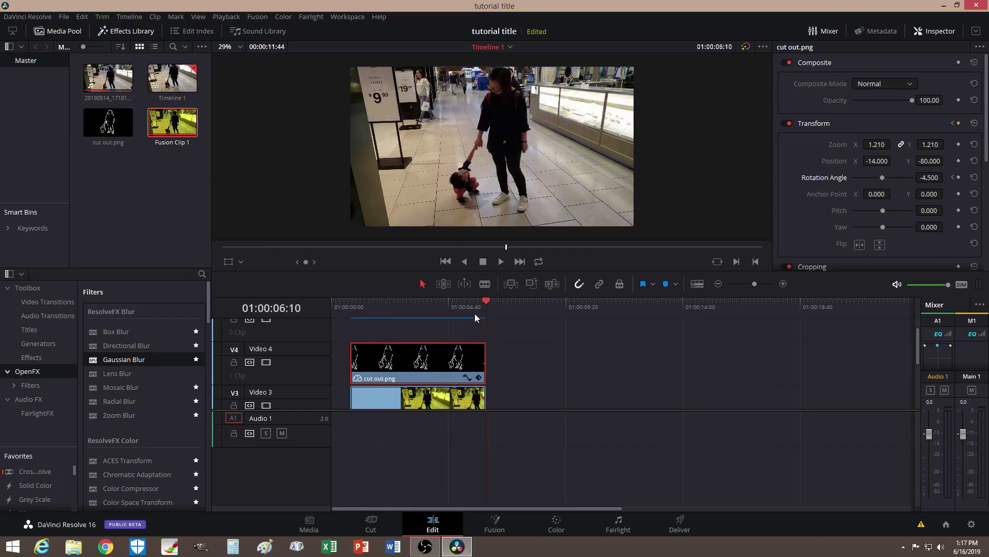
pyautogui.press('Left')
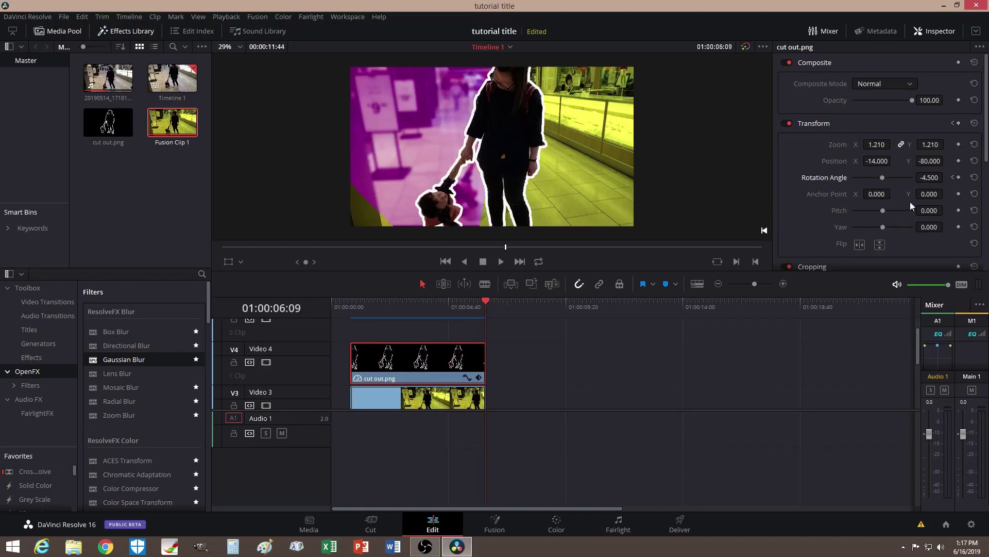
pyautogui.moveTo(929, 178); pyautogui.dragTo(946, 177)
# - Split the Video 1 clip at 01:00:00:46 and move its second part to start where the title layers end
pyautogui.moveTo(484, 299)
pyautogui.mouseDown()
pyautogui.moveTo(350, 294)
pyautogui.moveTo(469, 301)
pyautogui.moveTo(480, 304)
pyautogui.moveTo(376, 299)
pyautogui.moveTo(477, 312)
pyautogui.mouseUp()
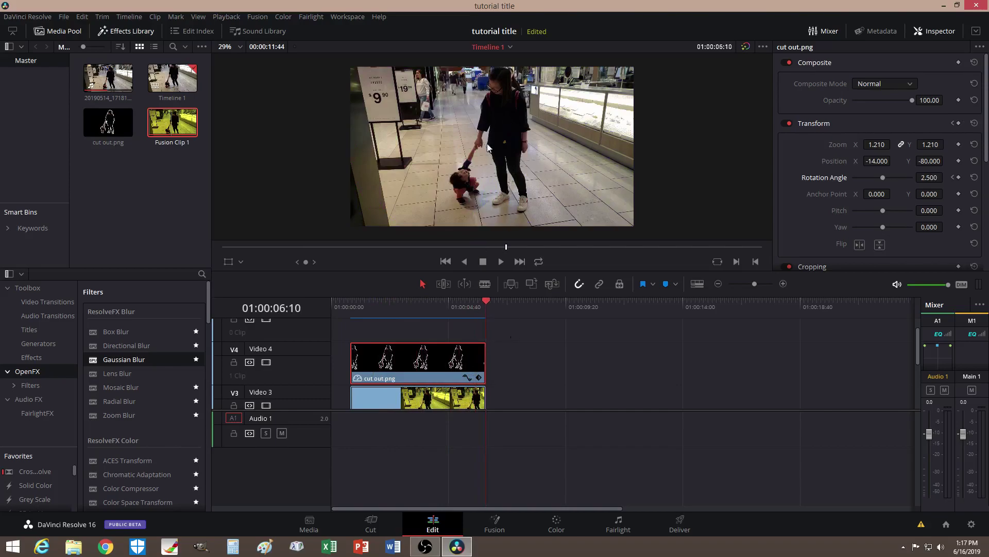
pyautogui.scroll(-3, 521, 371)
pyautogui.scroll(-1, 521, 363)
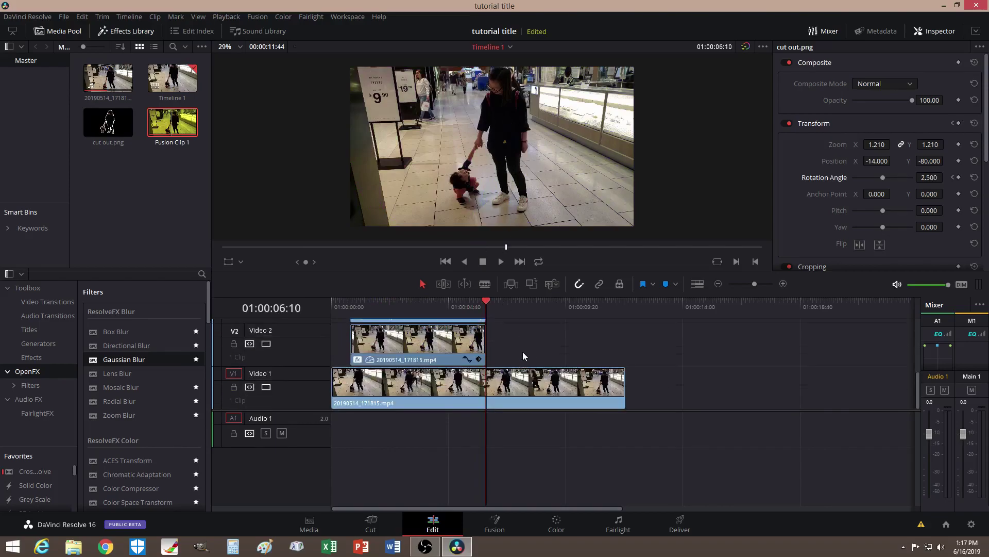
pyautogui.moveTo(487, 303); pyautogui.dragTo(352, 304)
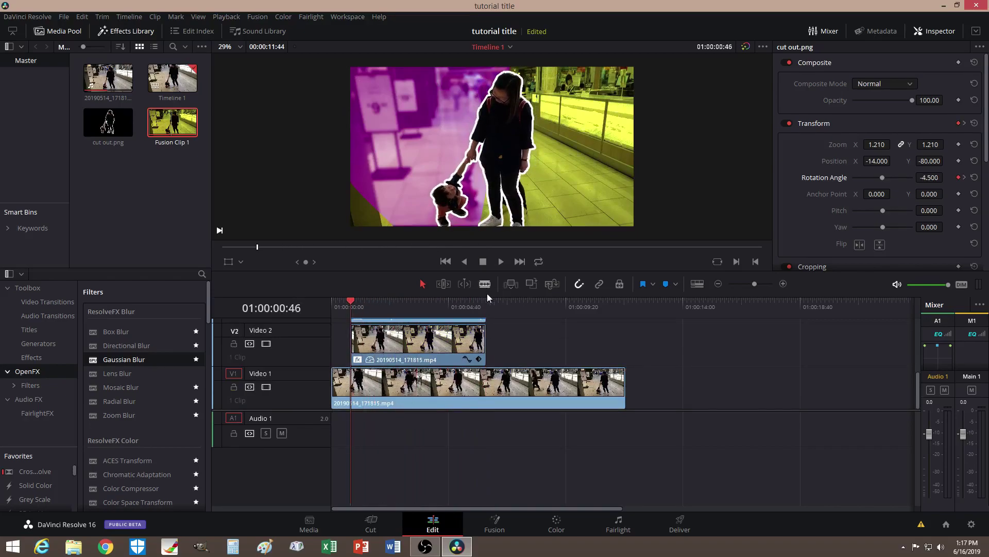
pyautogui.click(470, 380)
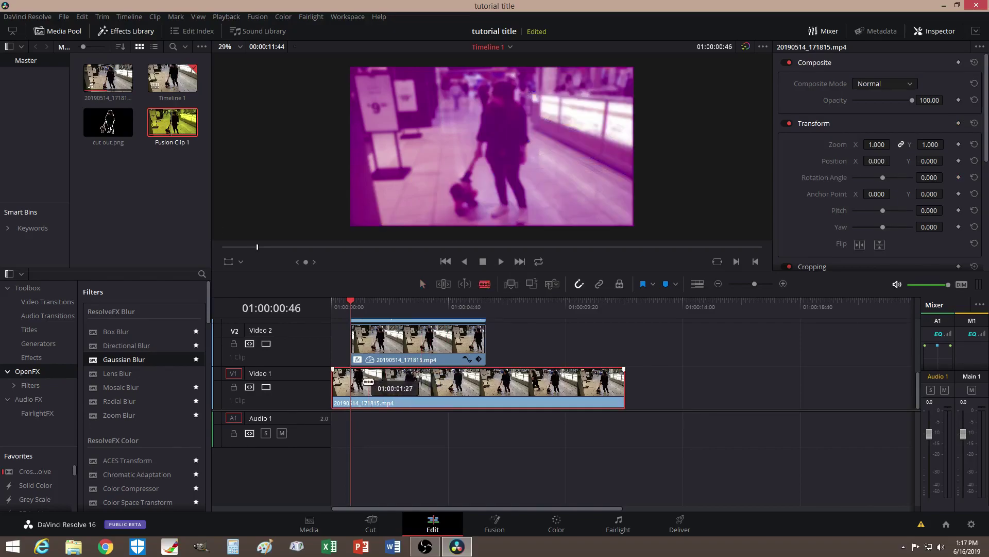
pyautogui.click(352, 386)
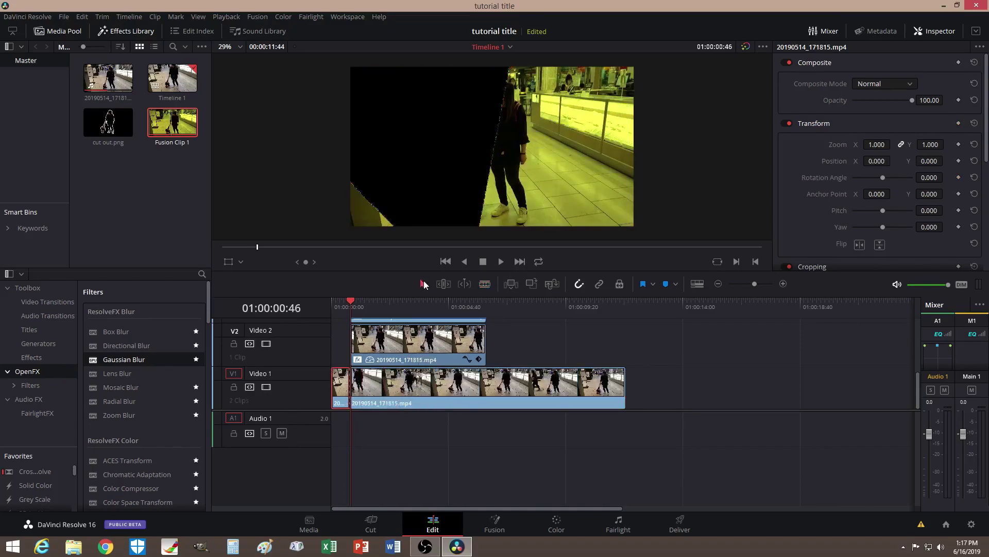
pyautogui.moveTo(404, 394); pyautogui.dragTo(537, 386)
# - Scrub through the title layers and play the end of the title animation
pyautogui.scroll(3, 462, 392)
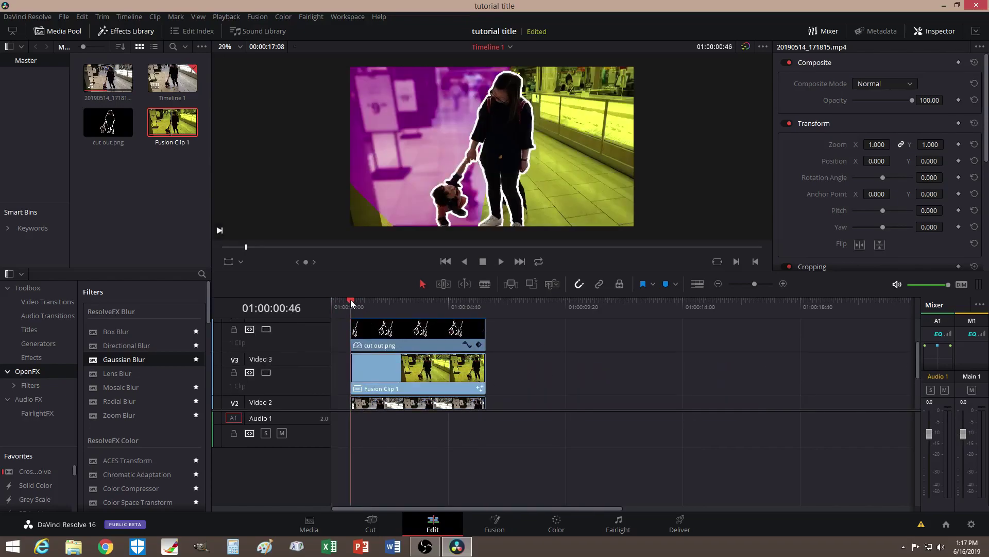
pyautogui.moveTo(363, 304); pyautogui.dragTo(458, 306)
pyautogui.click(499, 261)
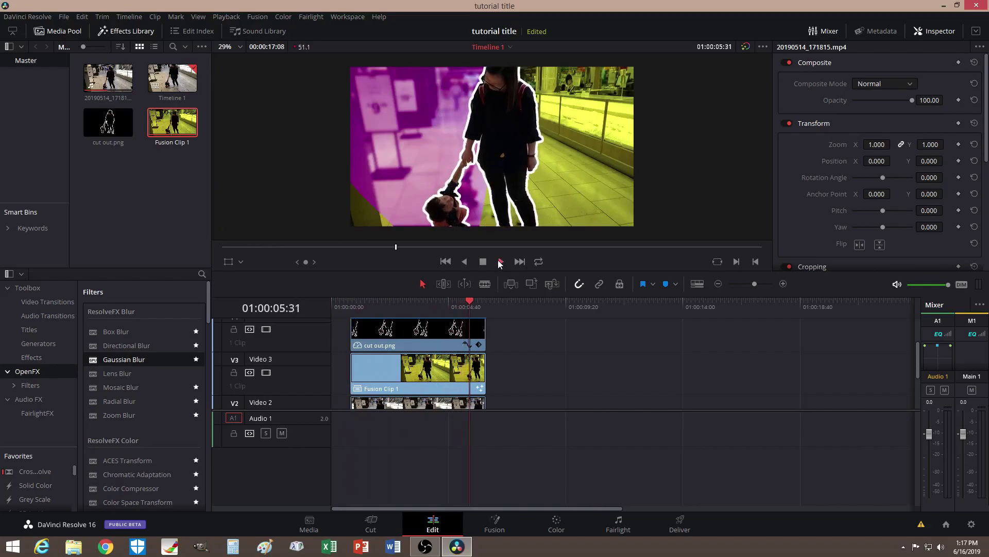
# - Stop playback and trim the end of the second Video 1 clip back to 01:00:08:49
pyautogui.click(487, 261)
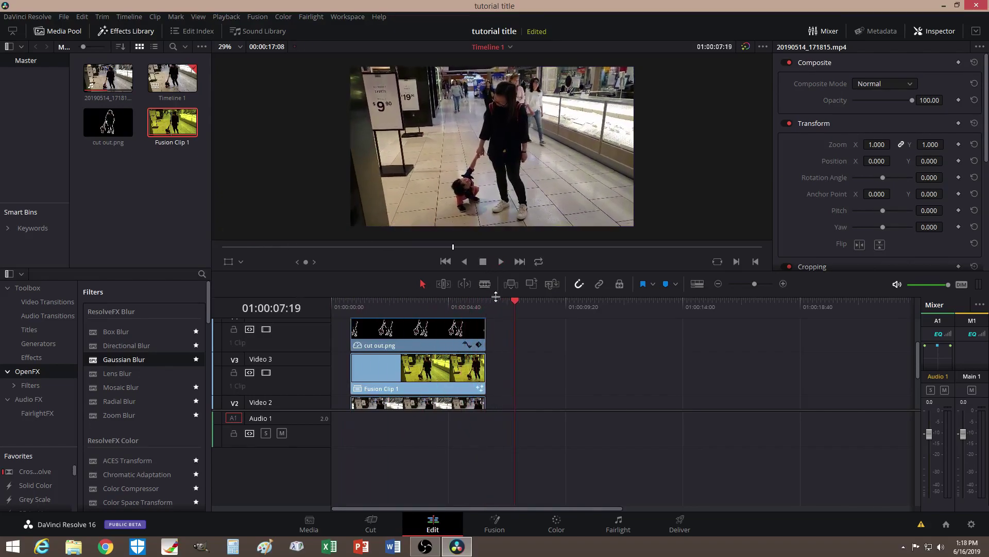
pyautogui.scroll(-4, 531, 356)
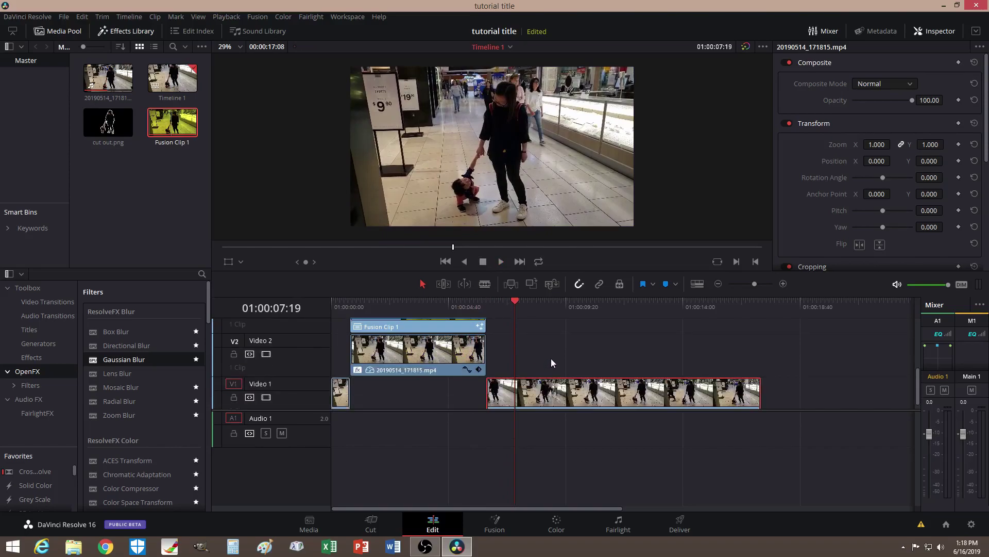
pyautogui.moveTo(516, 299); pyautogui.dragTo(553, 309)
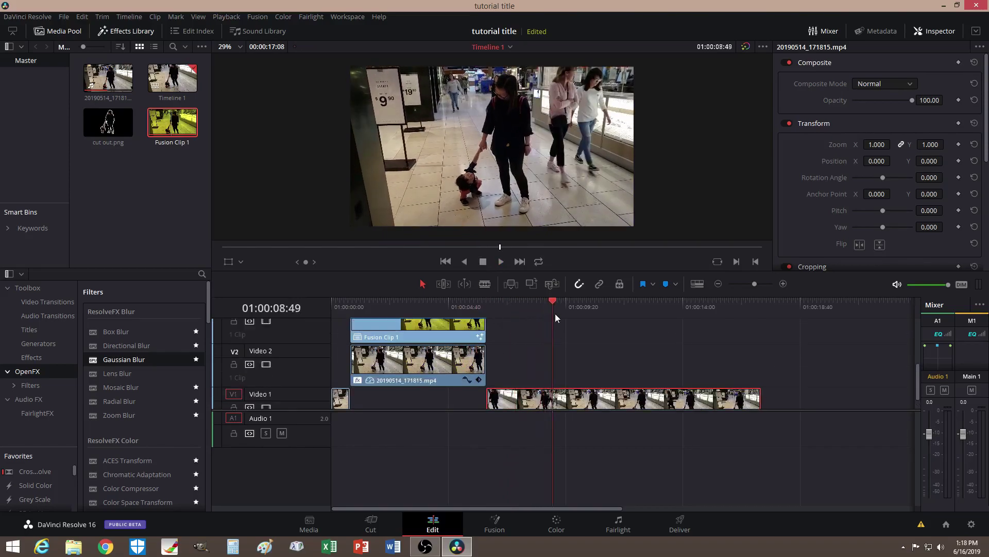
pyautogui.moveTo(757, 404); pyautogui.dragTo(554, 405)
# - Add a Title Horizontal Slide title on Video 5 above the cut-out clip, starting at 01:00:00:46
pyautogui.scroll(3, 533, 350)
pyautogui.scroll(2, 535, 348)
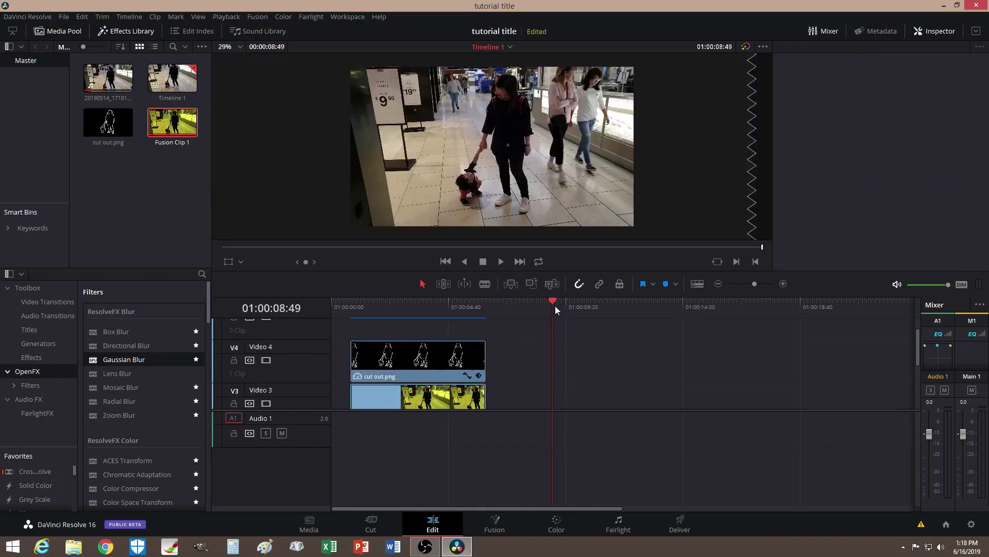
pyautogui.moveTo(555, 305); pyautogui.dragTo(353, 294)
pyautogui.scroll(-1, 531, 349)
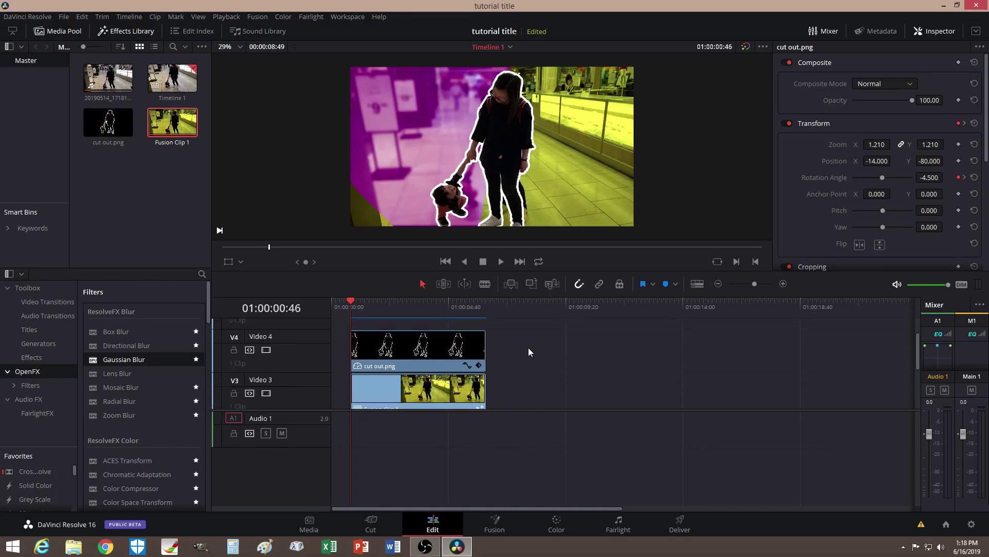
pyautogui.click(38, 330)
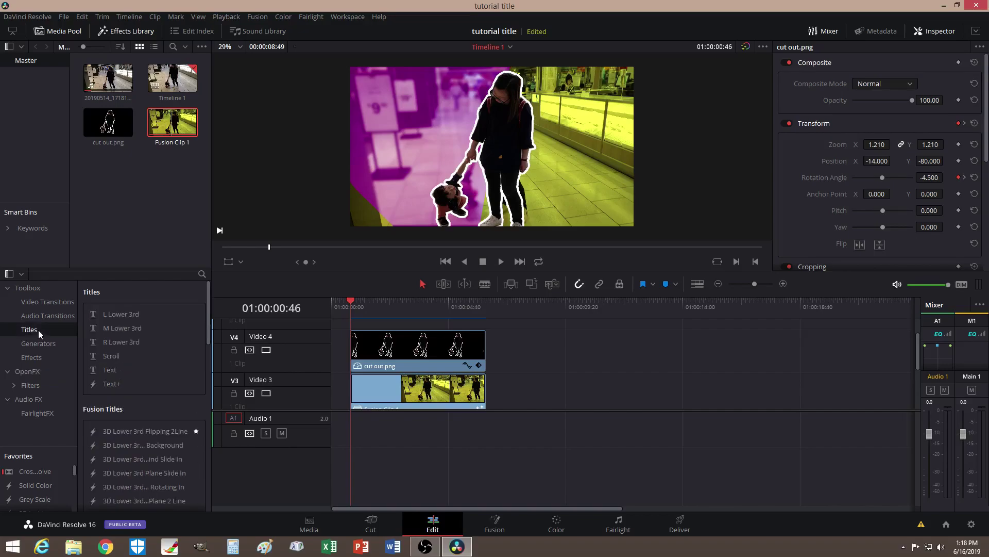
pyautogui.scroll(-10, 151, 405)
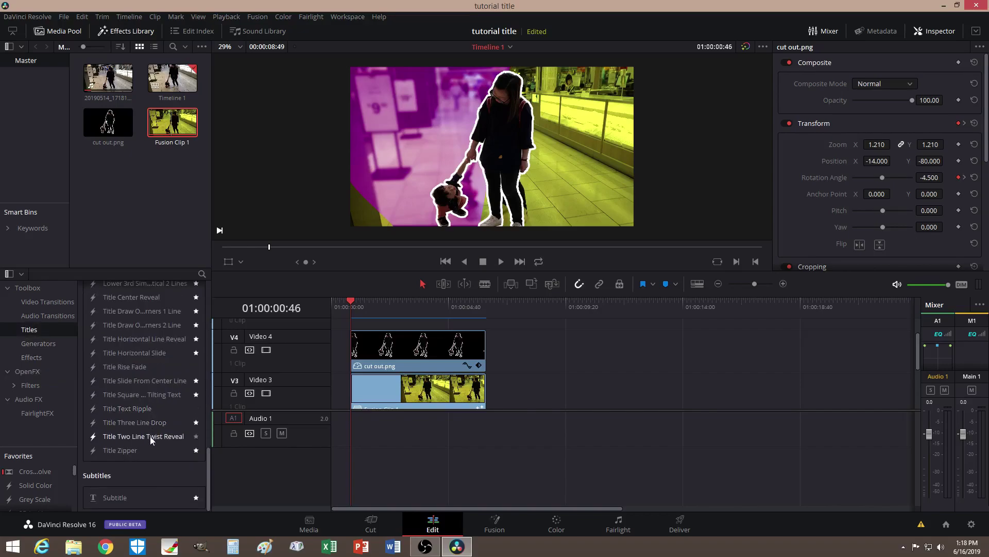
pyautogui.moveTo(164, 353); pyautogui.dragTo(359, 379)
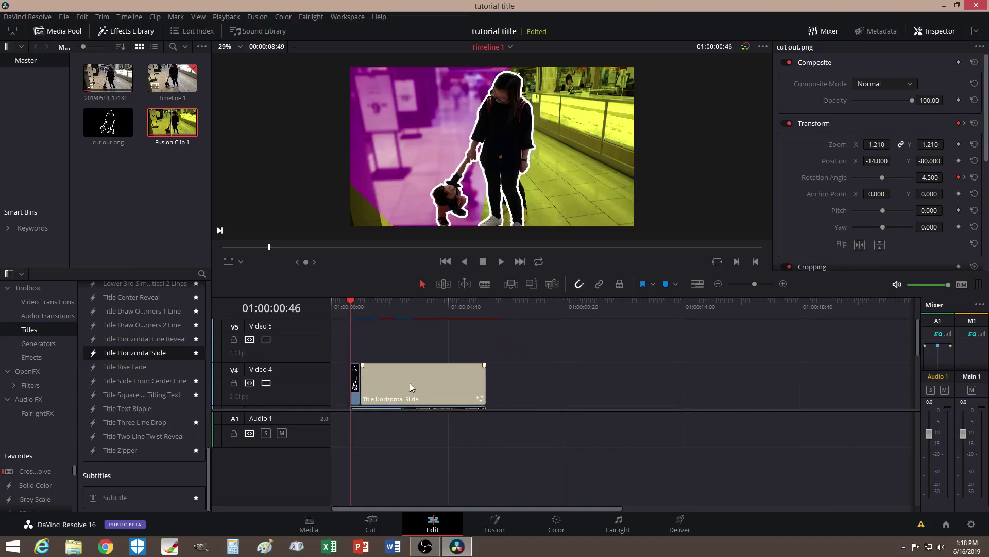
pyautogui.hotkey('ctrl', 'z')
pyautogui.moveTo(163, 355); pyautogui.dragTo(366, 304)
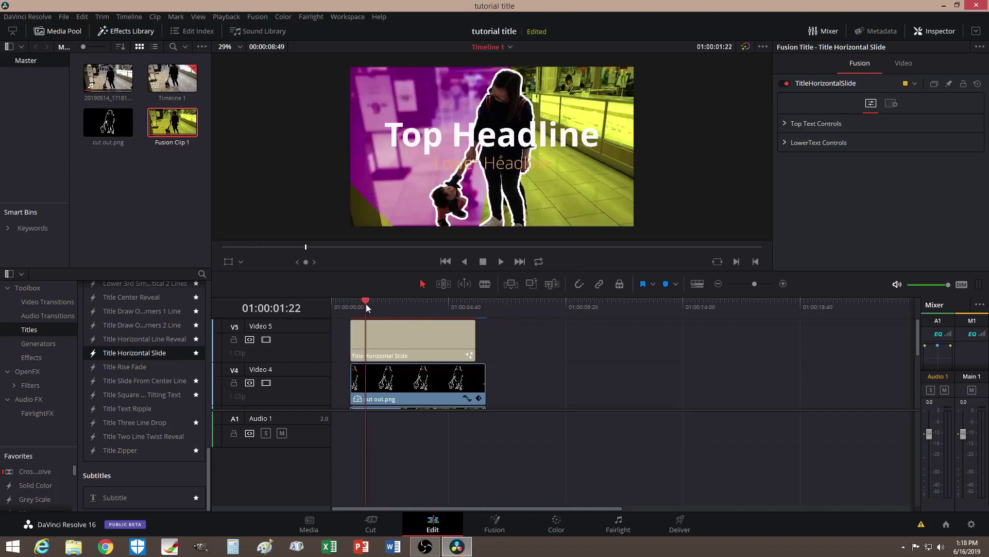
# - Set the top text of the Title Horizontal Slide title to "Tutorial"
pyautogui.click(786, 123)
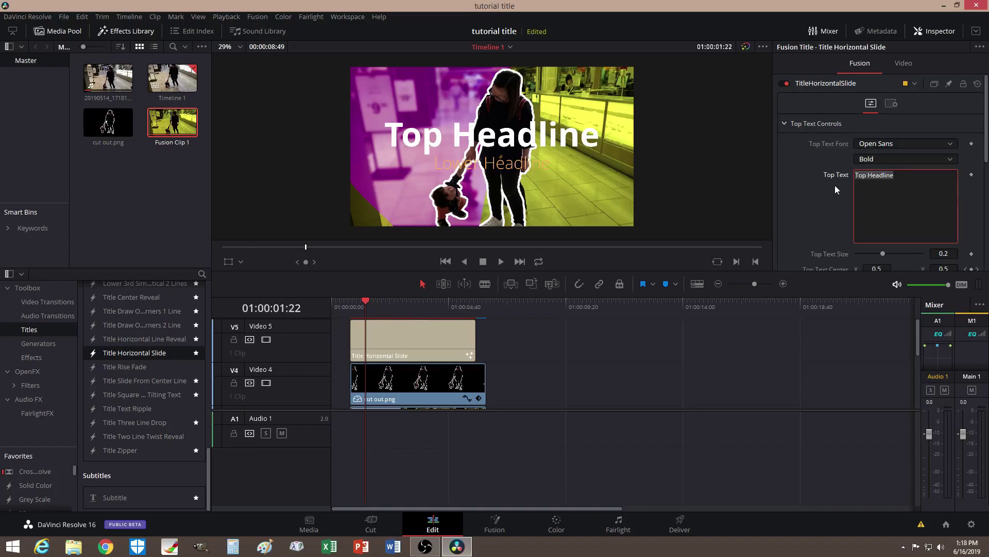
pyautogui.write('Tutorial')
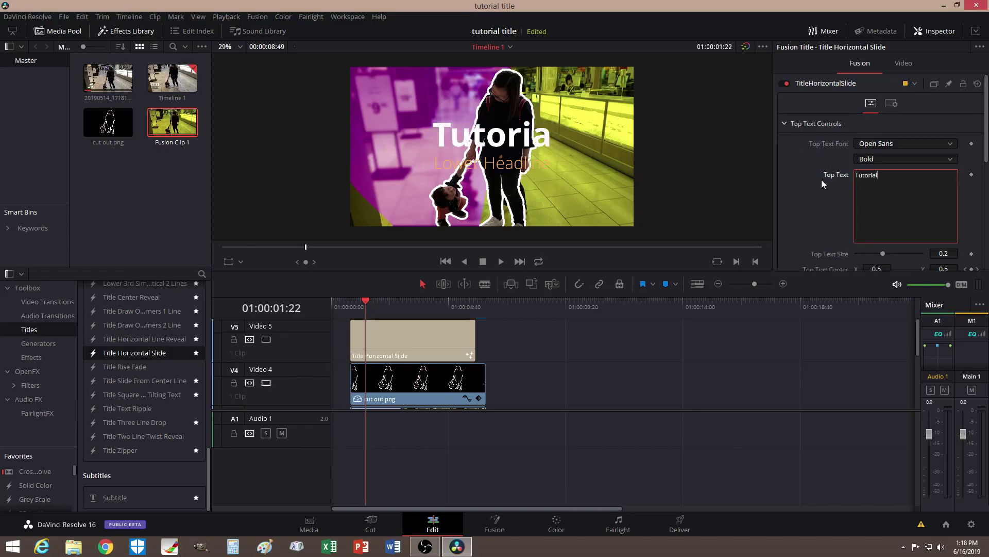
pyautogui.click(785, 124)
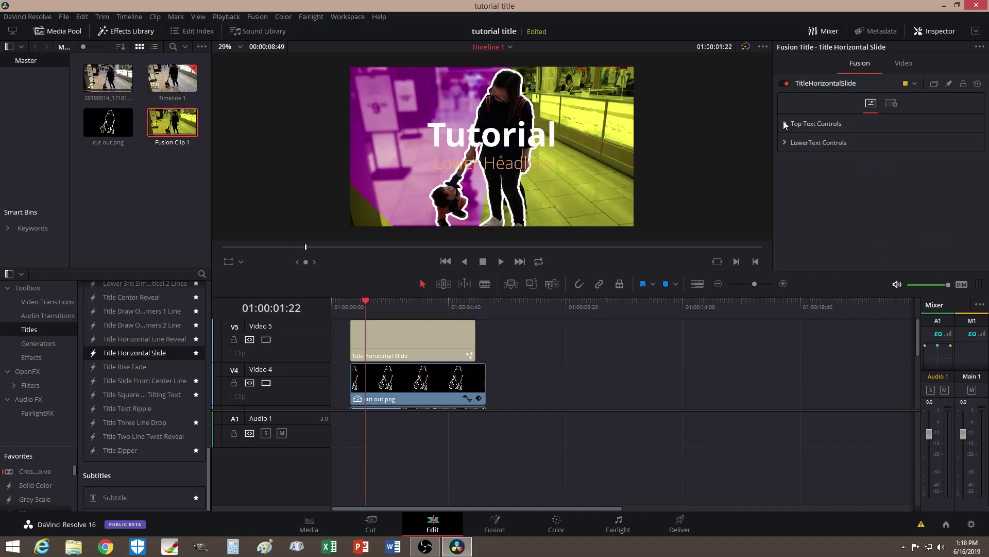
# - Replace the title's lower text with "Title Effect" and scrub through the title to 01:00:03:44
pyautogui.click(787, 142)
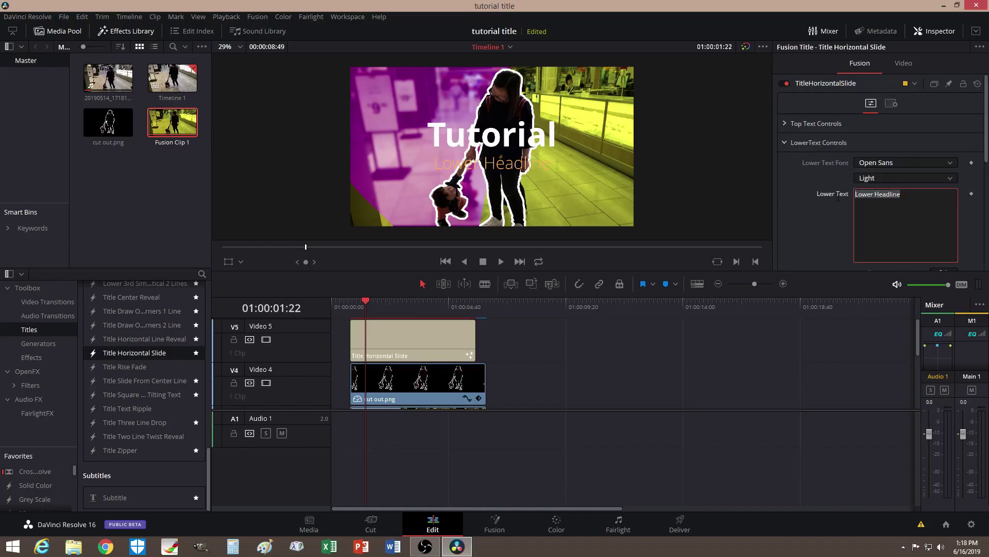
pyautogui.write('Tit')
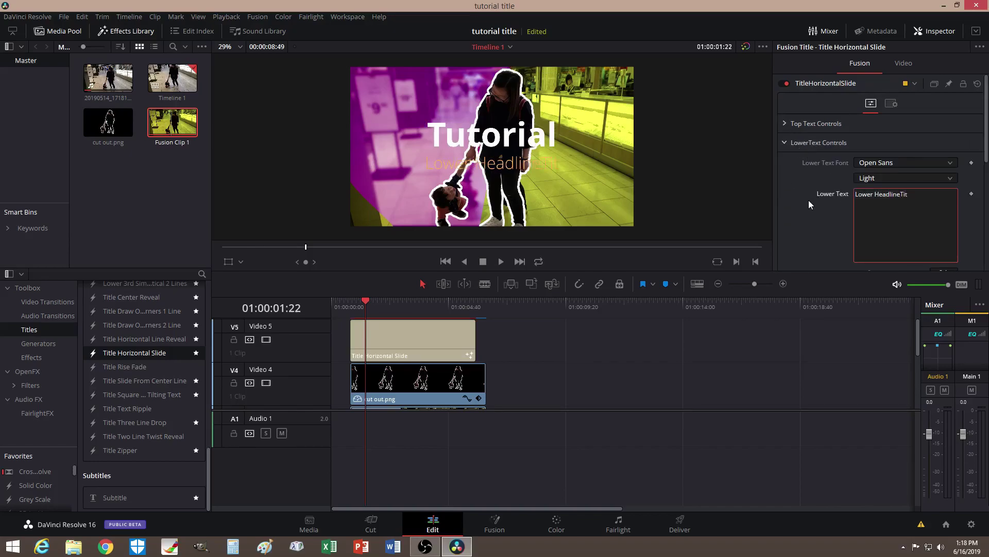
pyautogui.press('BackSpace')
pyautogui.press('BackSpace')
pyautogui.press('BackSpace')
pyautogui.press('BackSpace')
pyautogui.press('BackSpace')
pyautogui.press('BackSpace')
pyautogui.press('BackSpace')
pyautogui.press('BackSpace')
pyautogui.press('BackSpace')
pyautogui.press('BackSpace')
pyautogui.press('BackSpace')
pyautogui.press('BackSpace')
pyautogui.press('BackSpace')
pyautogui.press('BackSpace')
pyautogui.press('BackSpace')
pyautogui.press('BackSpace')
pyautogui.press('BackSpace')
pyautogui.write('Title')
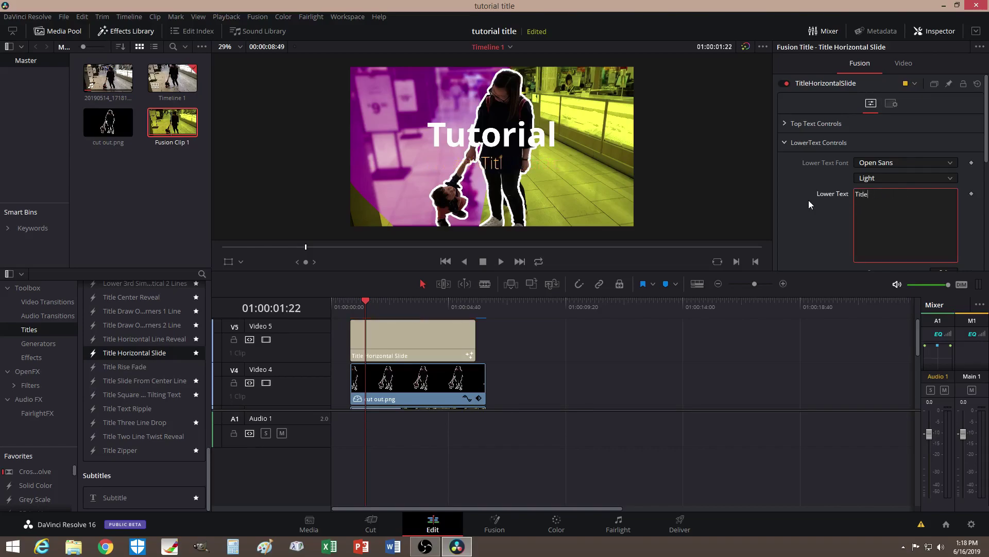
pyautogui.write(' Effect')
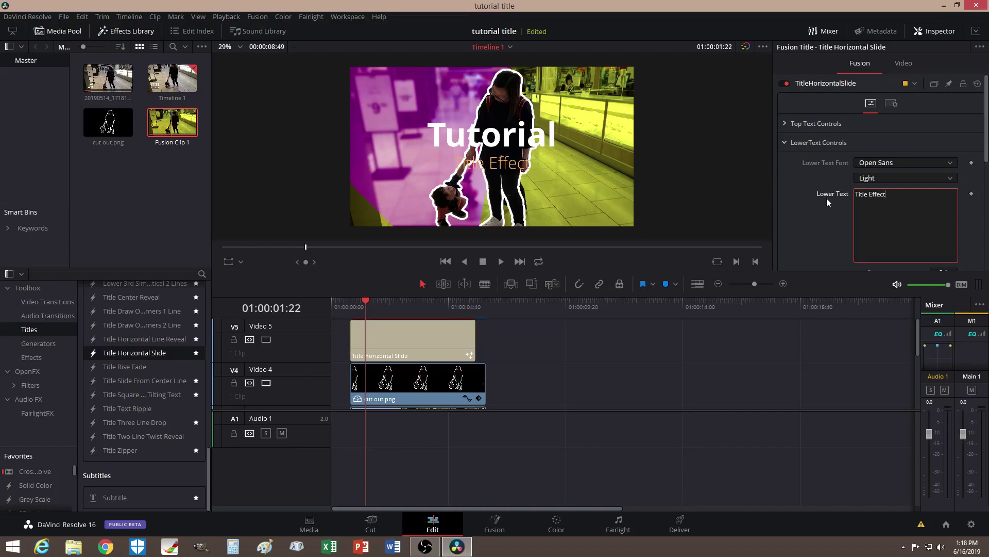
pyautogui.click(781, 141)
pyautogui.moveTo(369, 302); pyautogui.dragTo(425, 302)
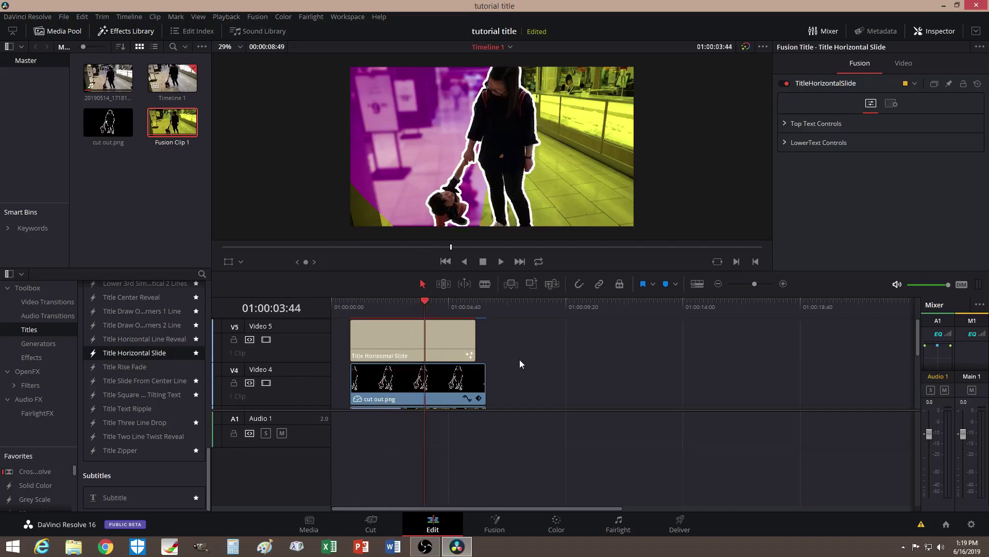